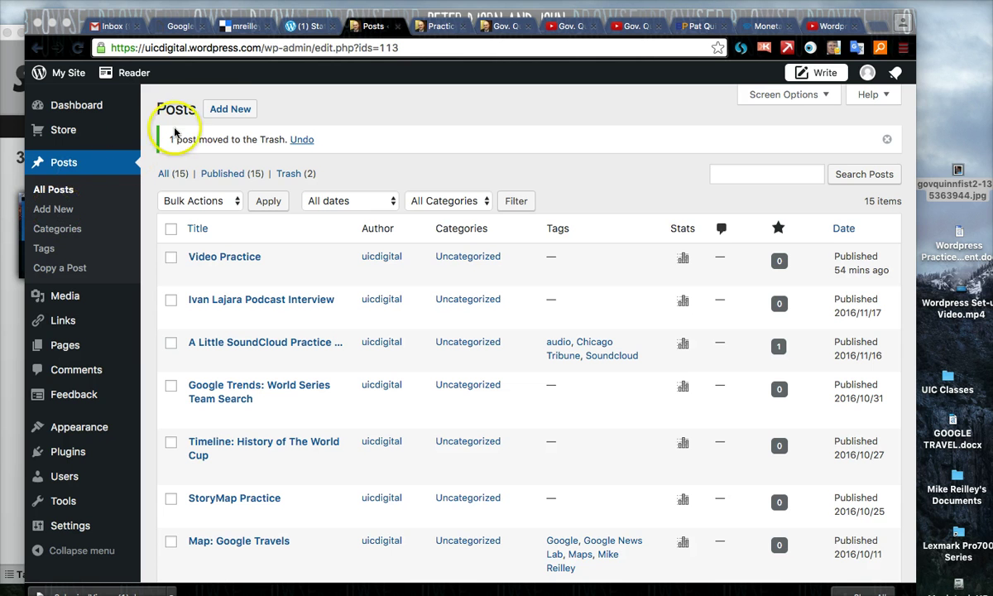
Step: Create a new post and place the cursor in its empty body
left_click(229, 113)
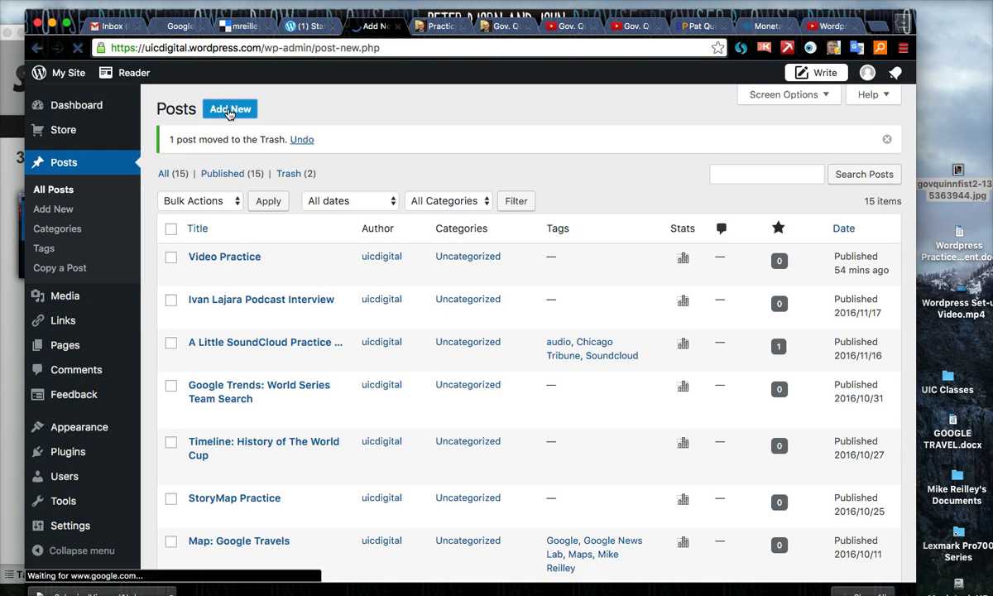
left_click(190, 173)
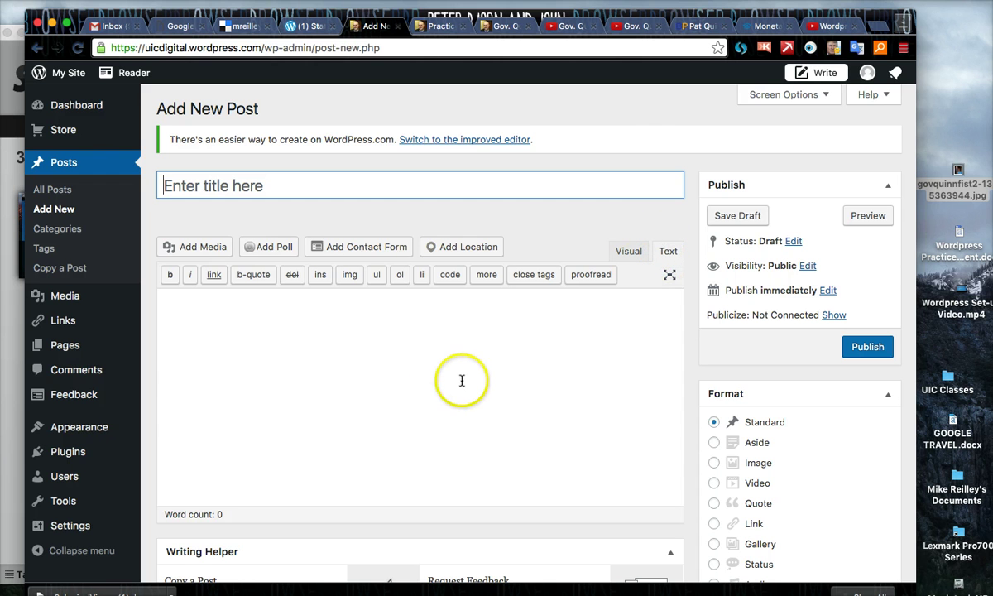
left_click(432, 374)
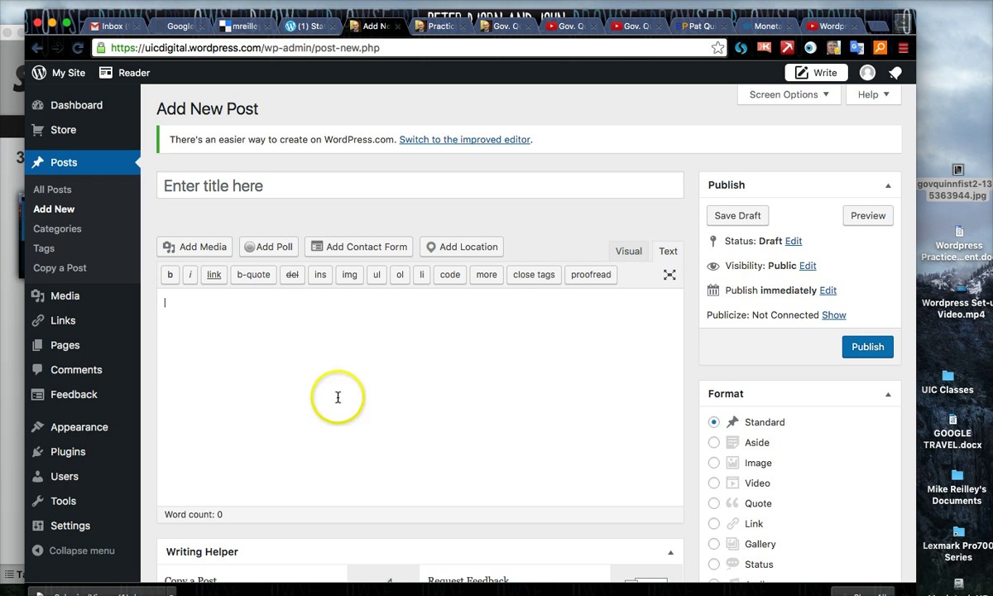
Step: Open the Wordpress Practice Story Post Assignment document from the desktop in Word and locate the editor's note that begins the story
left_click(959, 233)
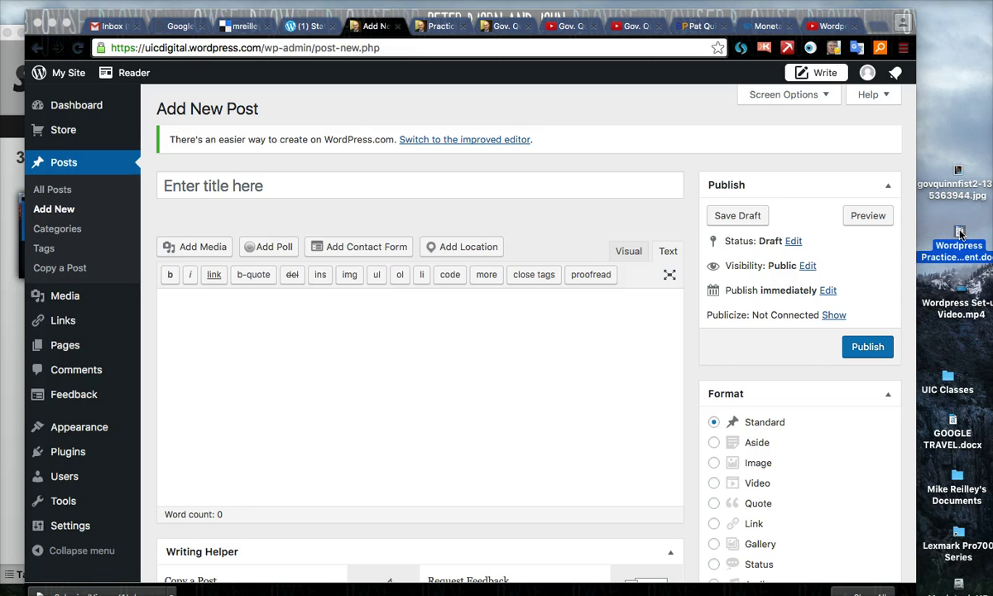
double_click(959, 233)
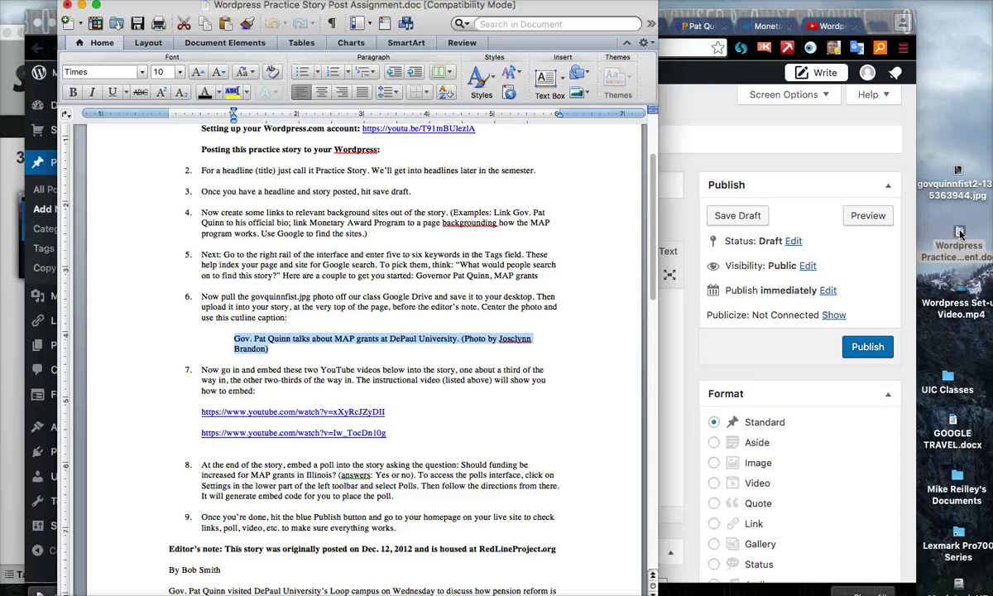
scroll(576, 295, "up", 5)
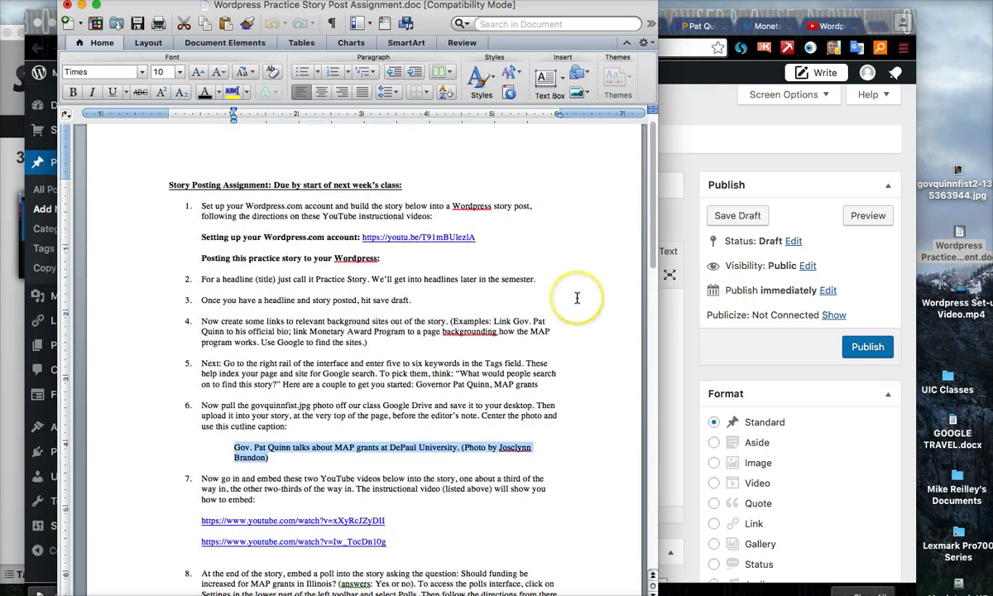
scroll(248, 352, "down", 4)
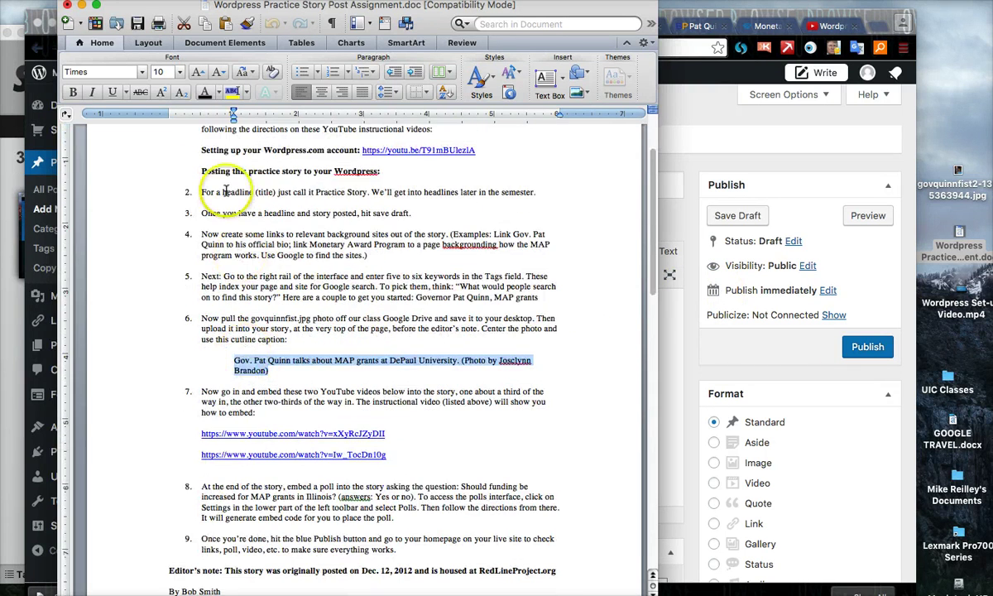
scroll(206, 541, "down", 15)
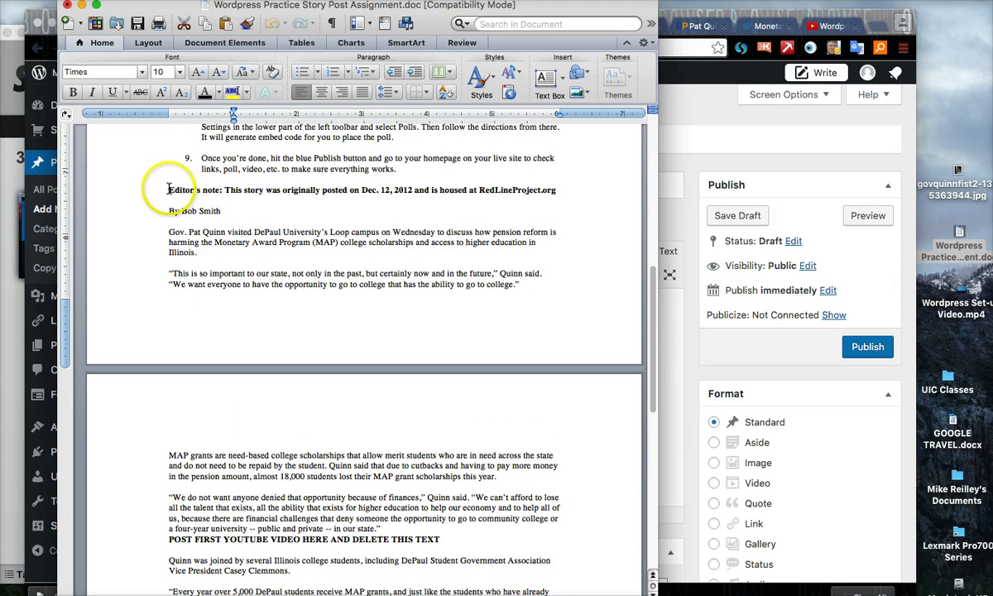
Step: Copy the whole story from the editor's note to the last paragraph and paste it into the new WordPress post's body
left_click_drag(168, 190, 355, 447)
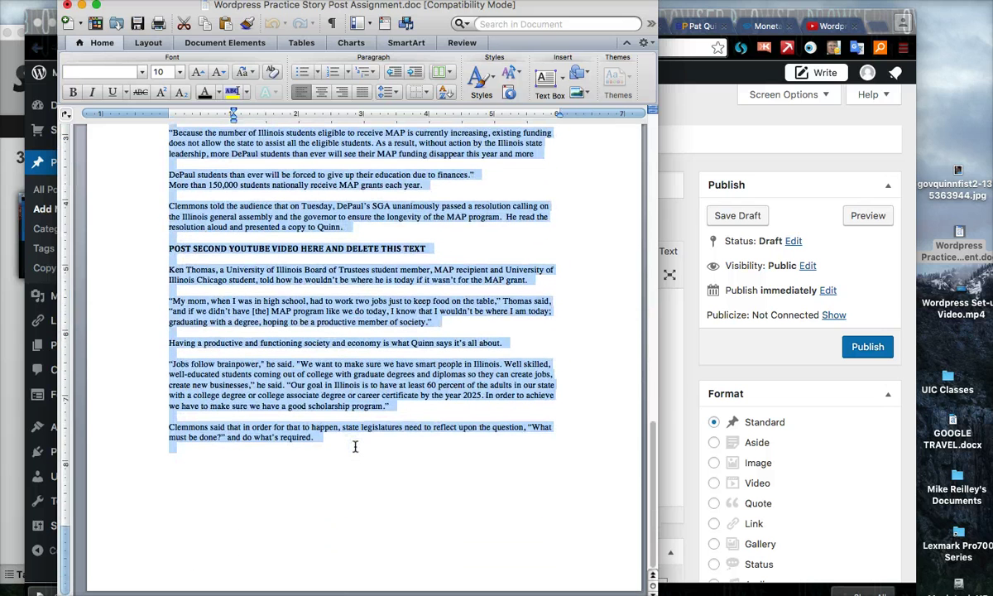
scroll(444, 333, "up", 10)
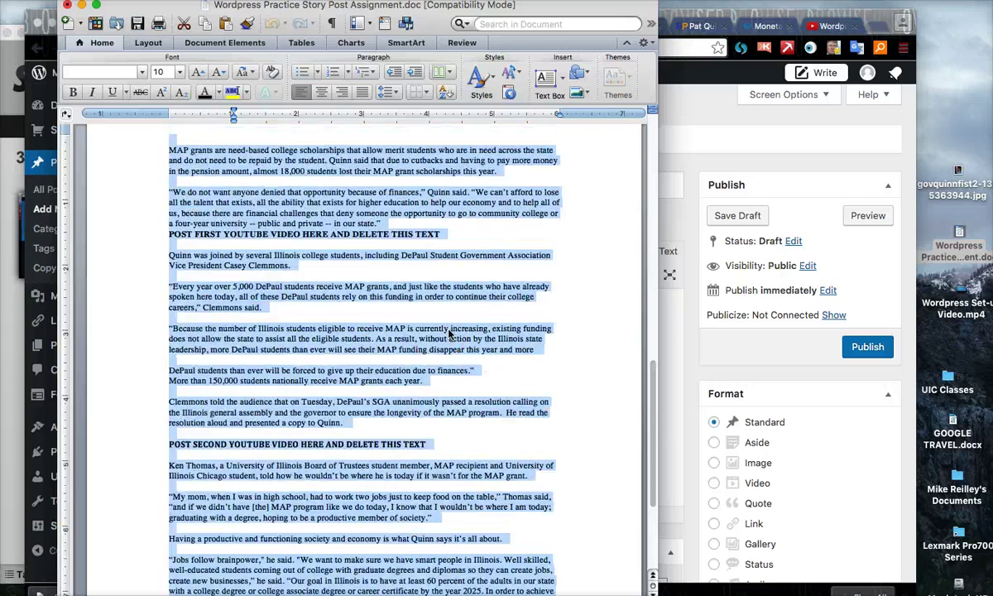
scroll(450, 334, "up", 3)
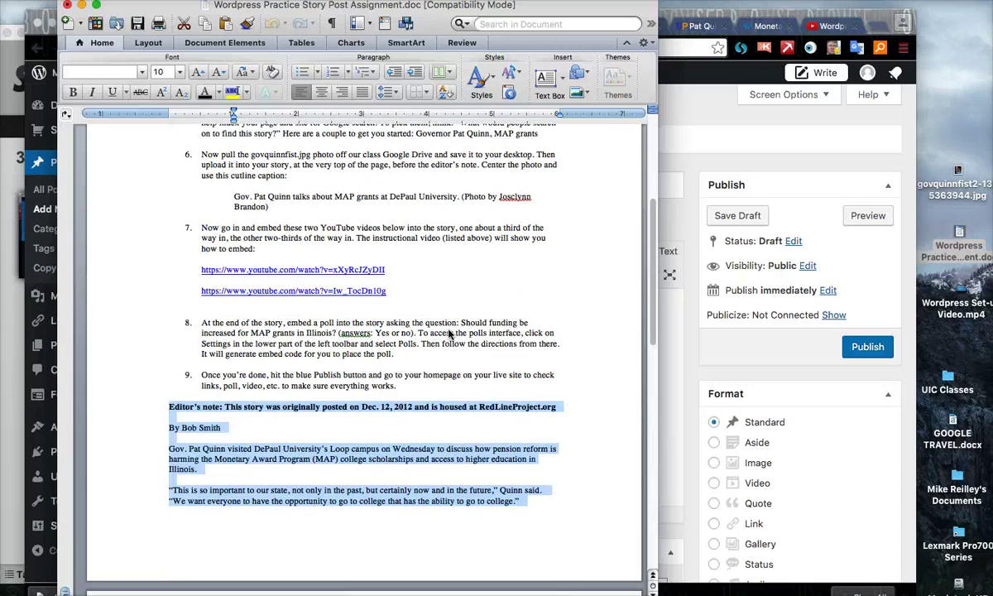
left_click(686, 106)
left_click(271, 299)
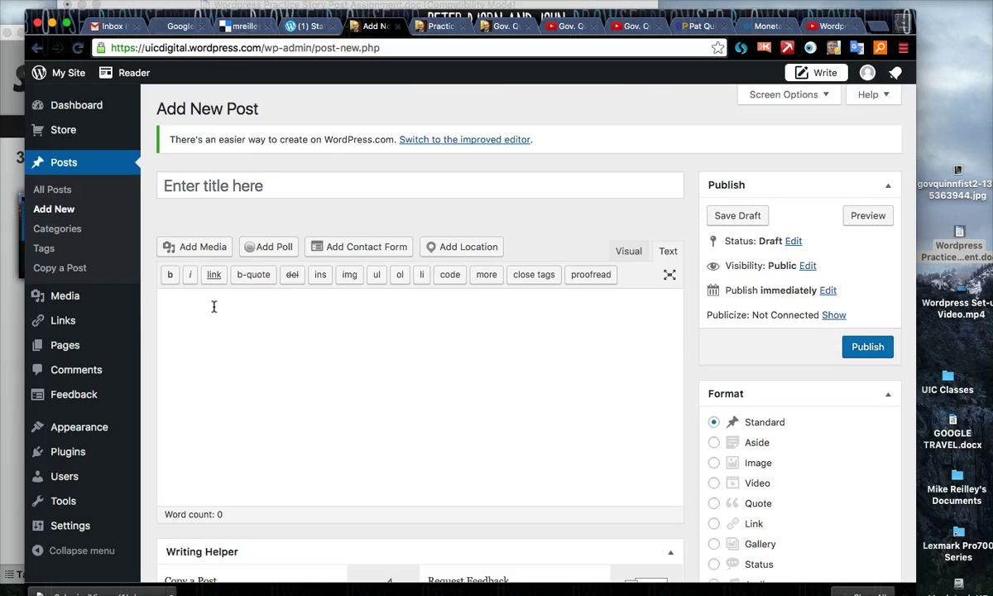
key("super+v")
scroll(213, 307, "up", 15)
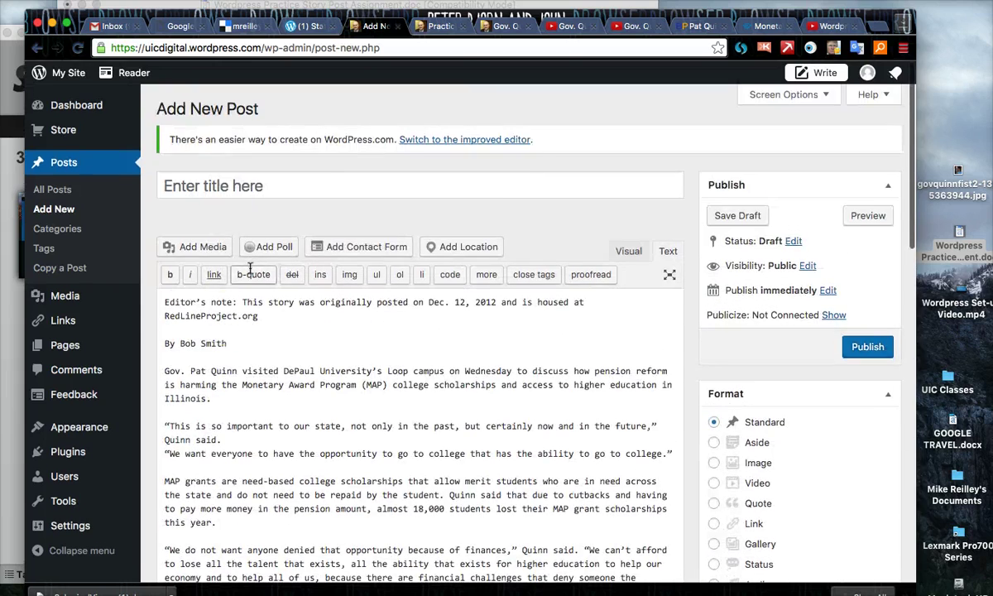
Step: Bold the editor's note and byline at the start of the story, and title the post "Practice post"
left_click_drag(248, 347, 164, 302)
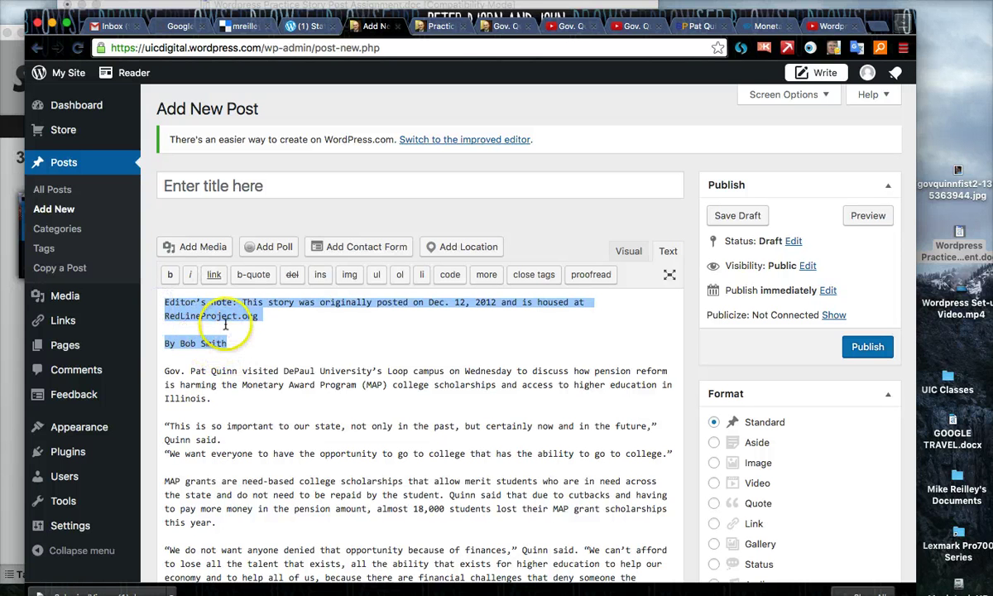
left_click(172, 276)
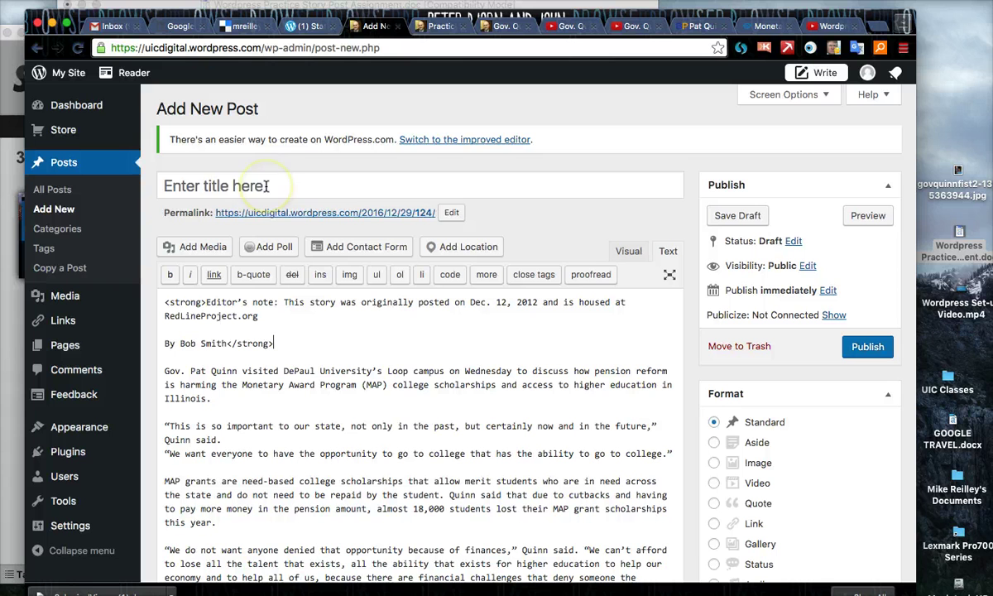
left_click(266, 185)
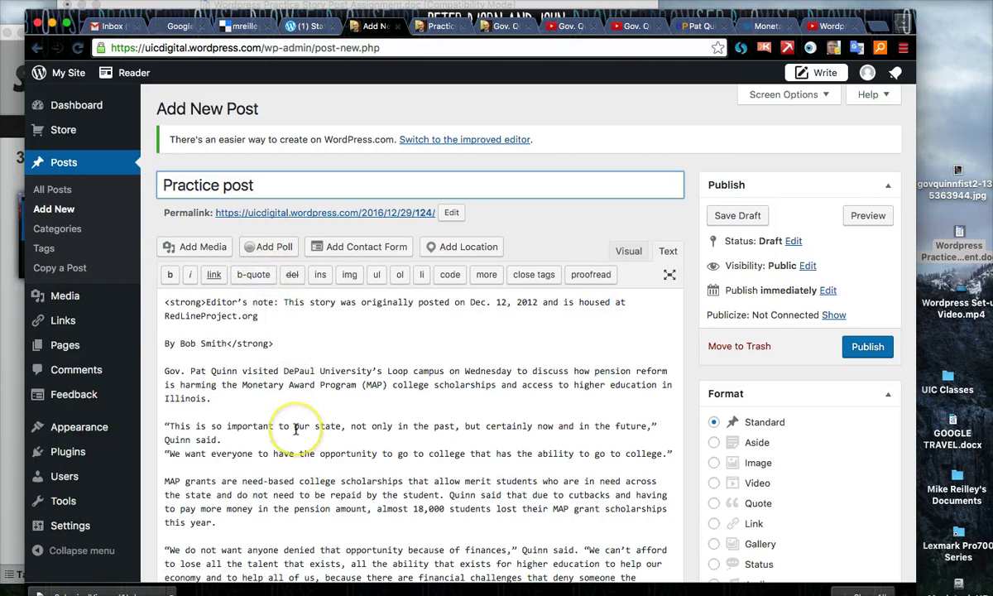
Step: Review the pasted story from beginning to end, checking its paragraph spacing and the two YouTube video placeholders
scroll(296, 429, "down", 15)
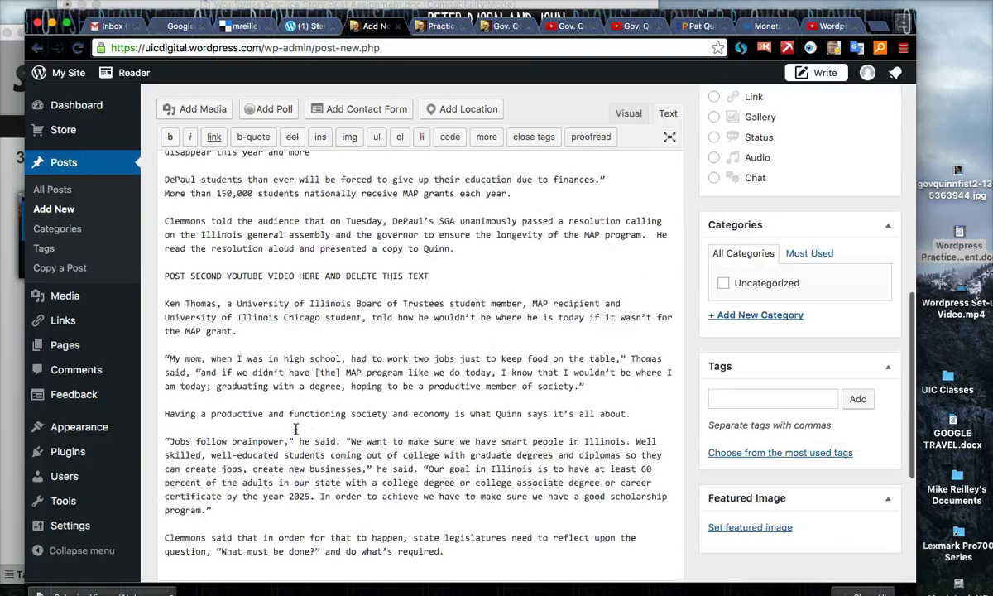
scroll(296, 429, "down", 4)
scroll(295, 429, "up", 10)
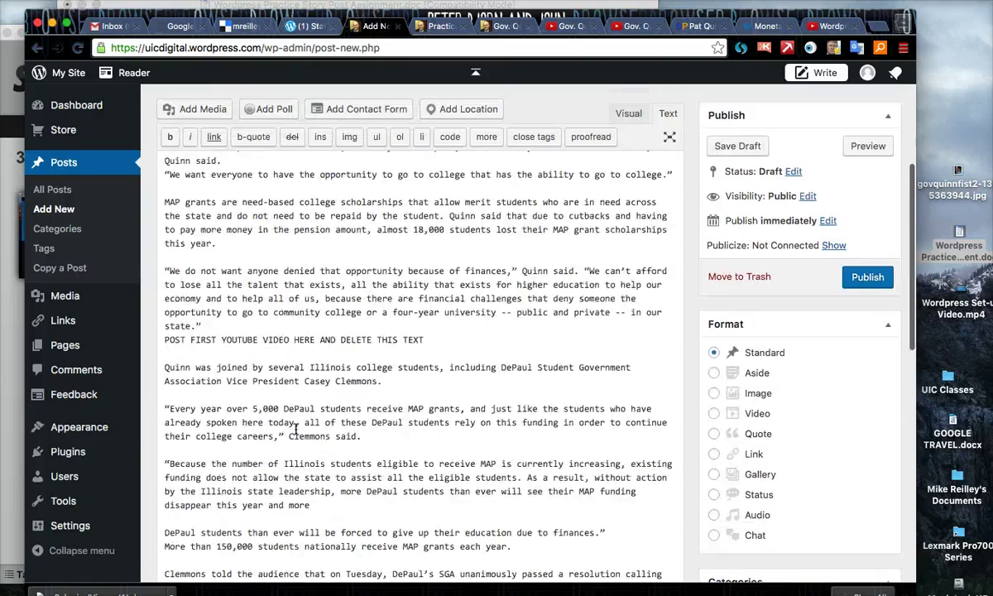
scroll(296, 429, "up", 10)
scroll(295, 428, "down", 5)
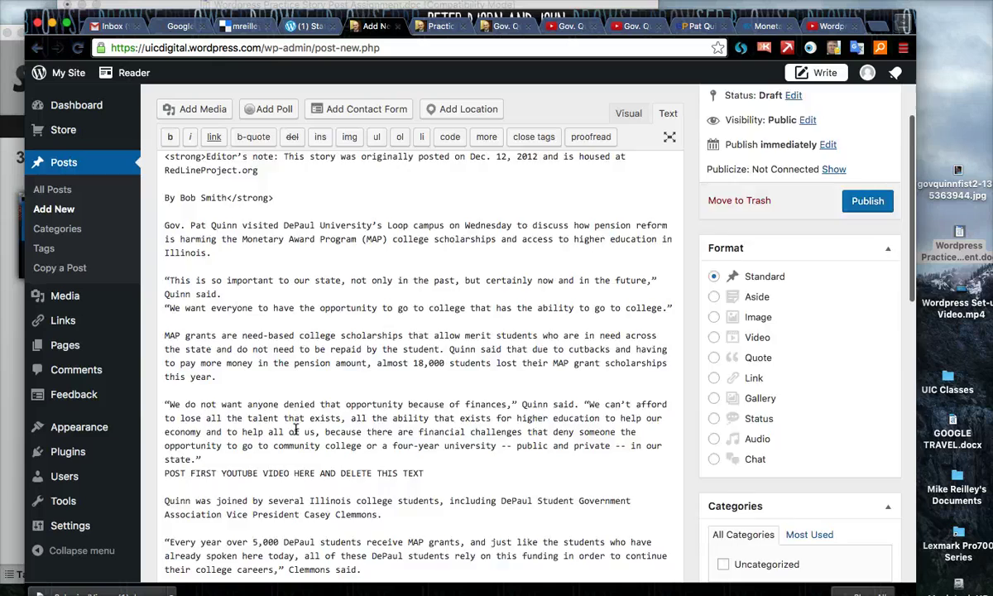
scroll(295, 429, "down", 8)
scroll(296, 429, "up", 5)
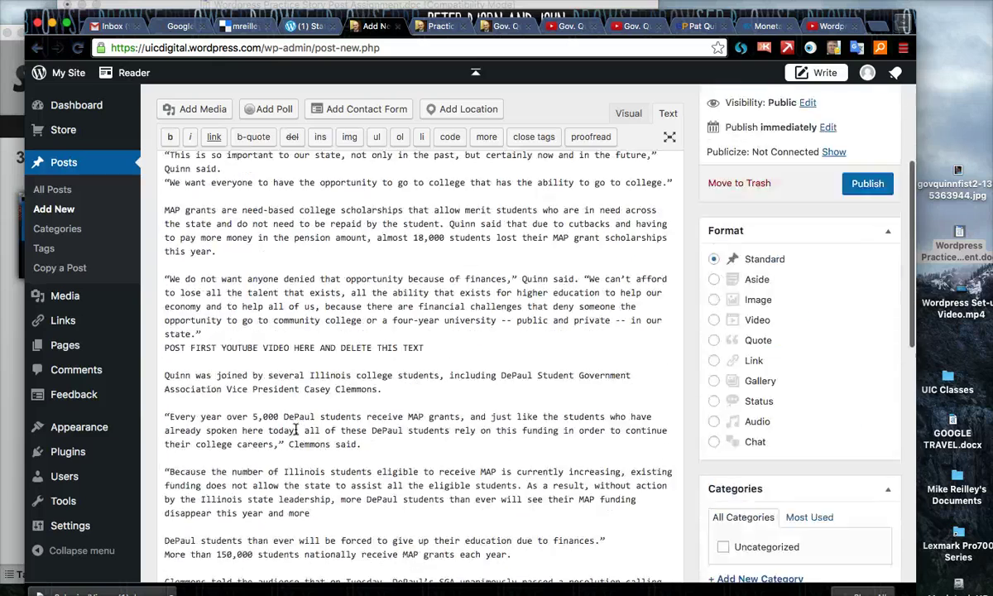
scroll(295, 429, "up", 5)
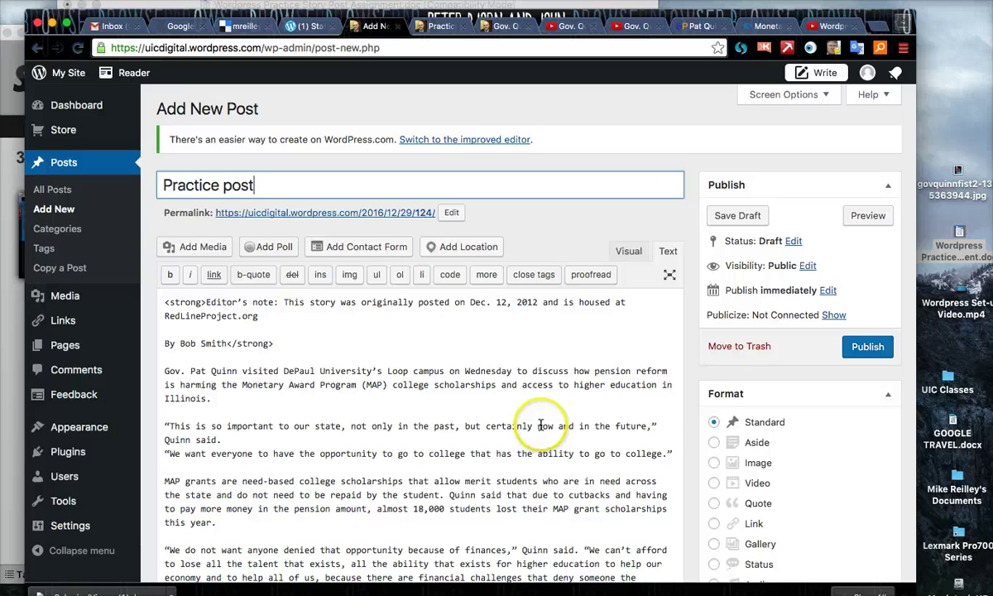
Step: Add the tags "Gov. Pat Quinn", "MAP grants", "college tuition" and "DePaul University" to the post
scroll(698, 478, "down", 5)
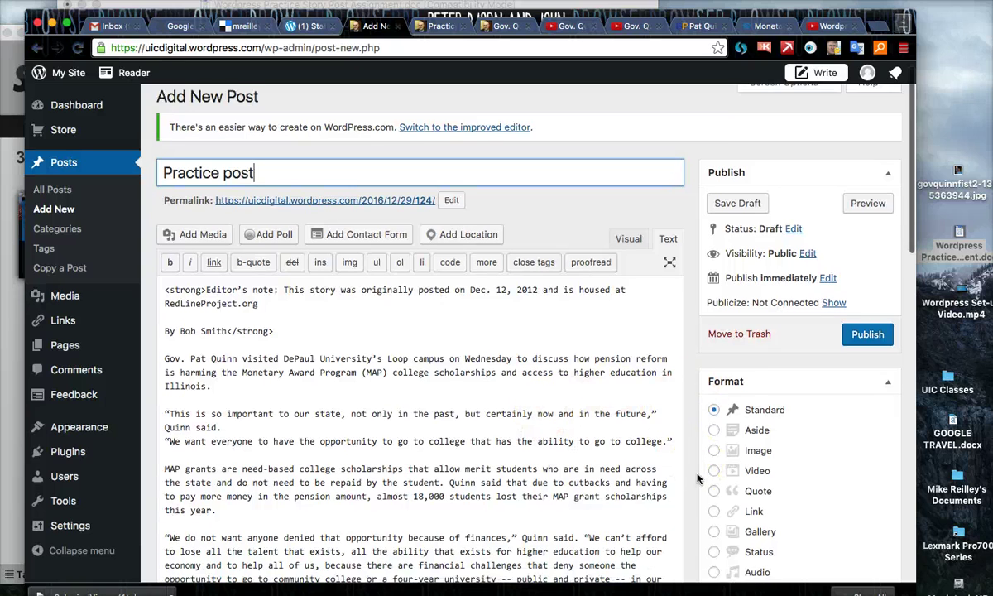
scroll(698, 478, "down", 6)
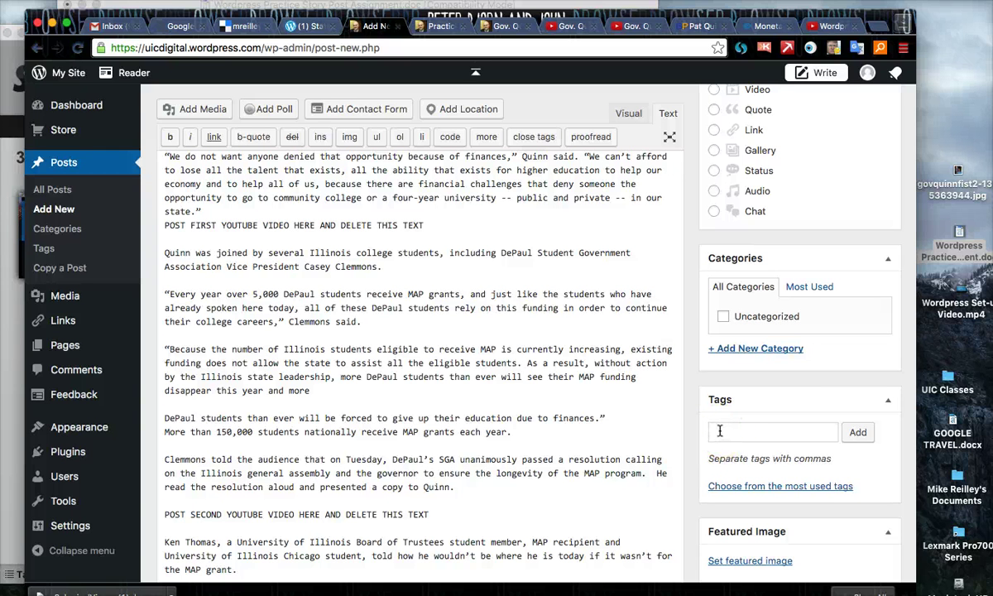
left_click(718, 430)
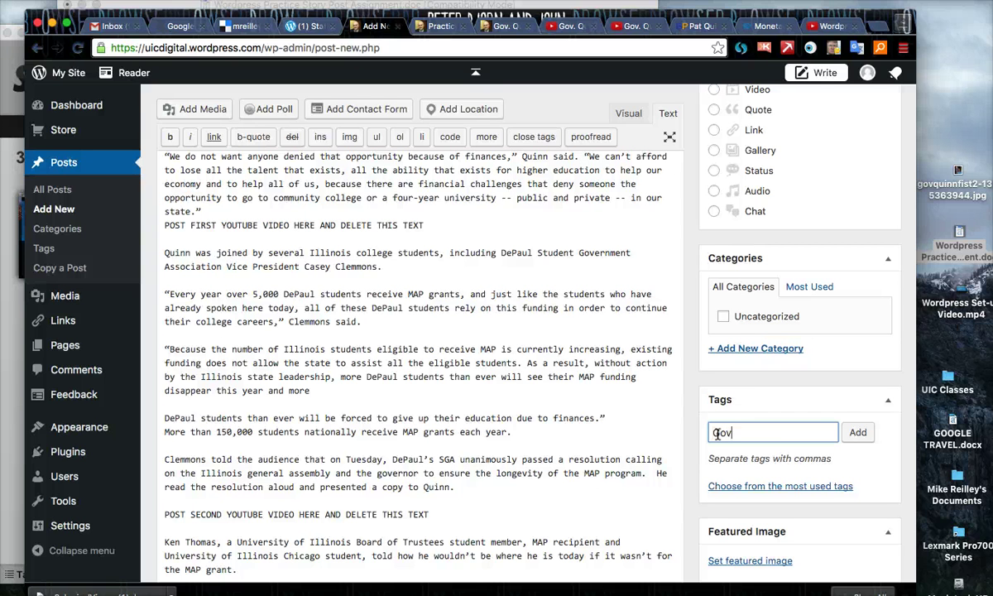
type(".")
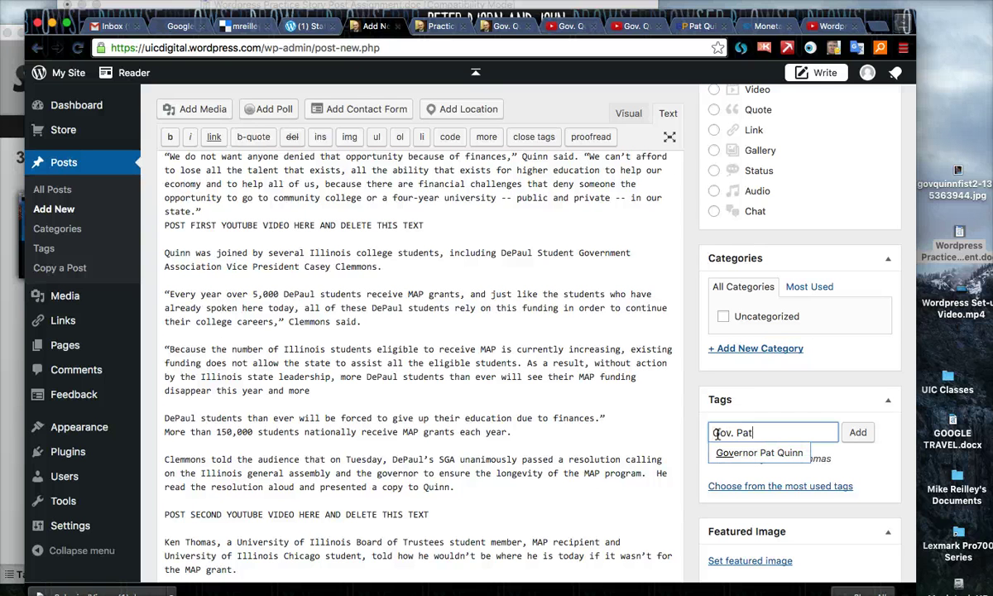
type(" Pat ")
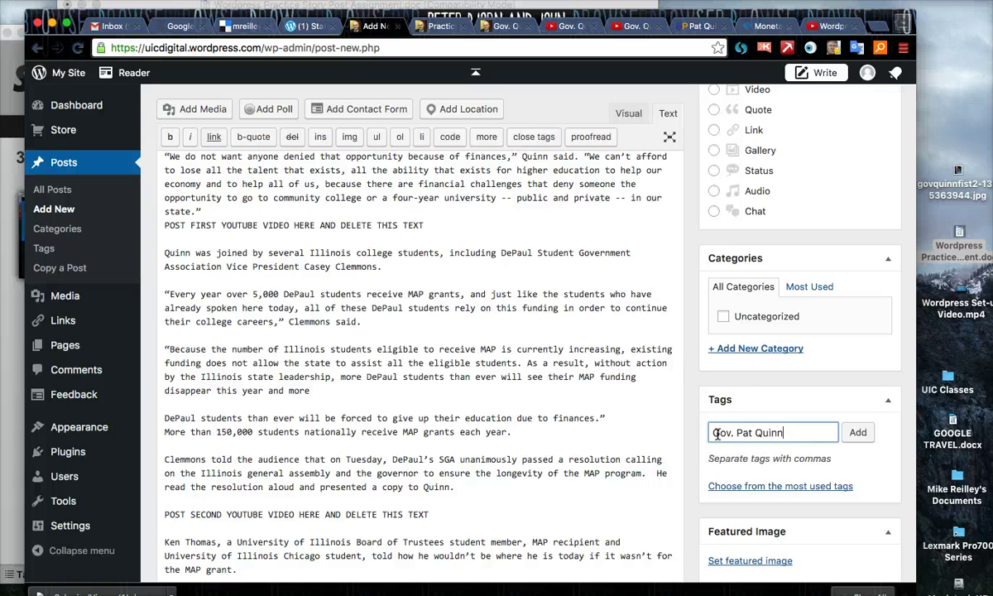
type("Quinn, MAP grants, col")
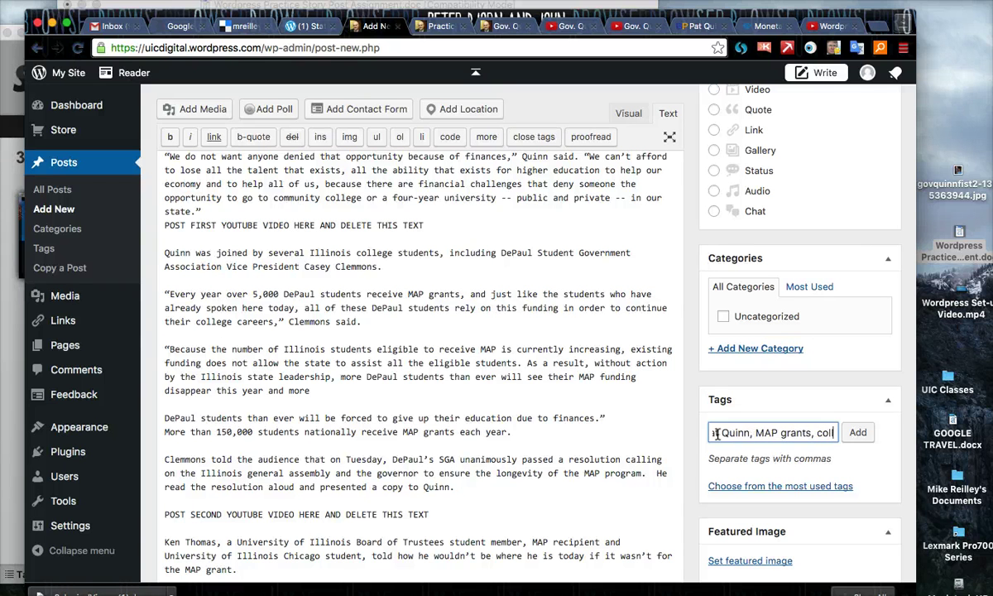
type("lege tuit")
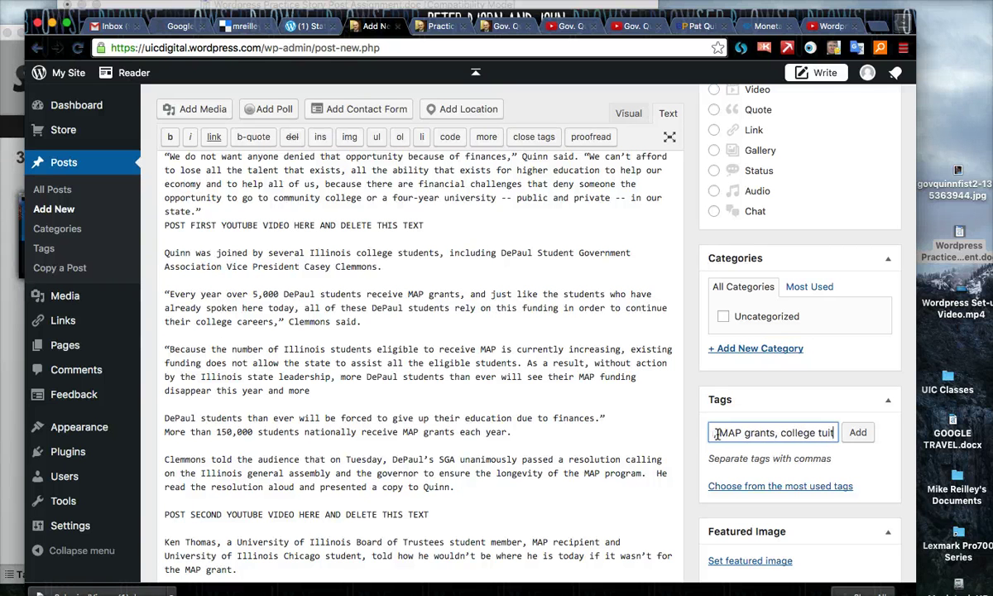
type("ion, DePau")
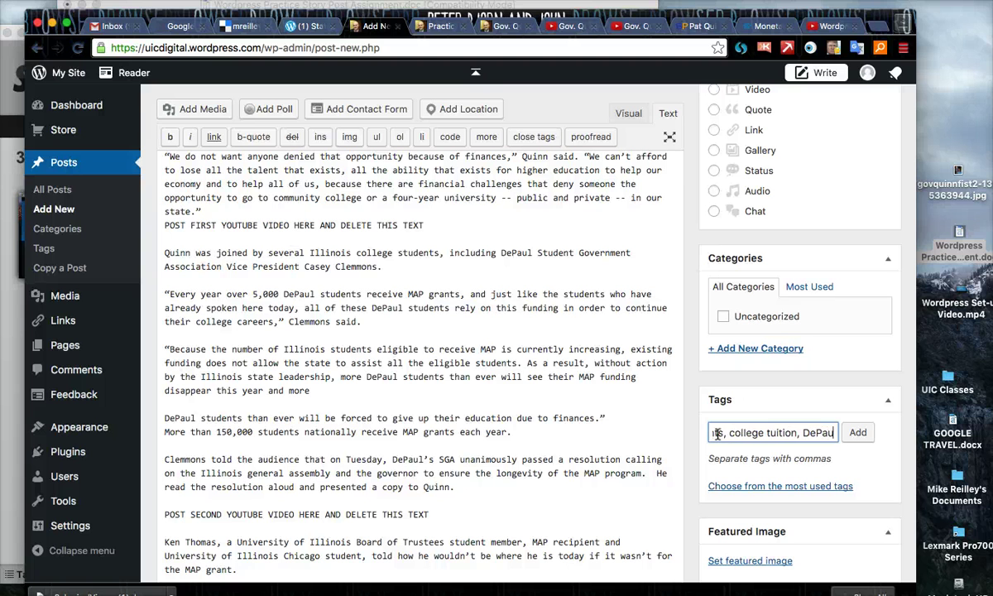
type("l Univer")
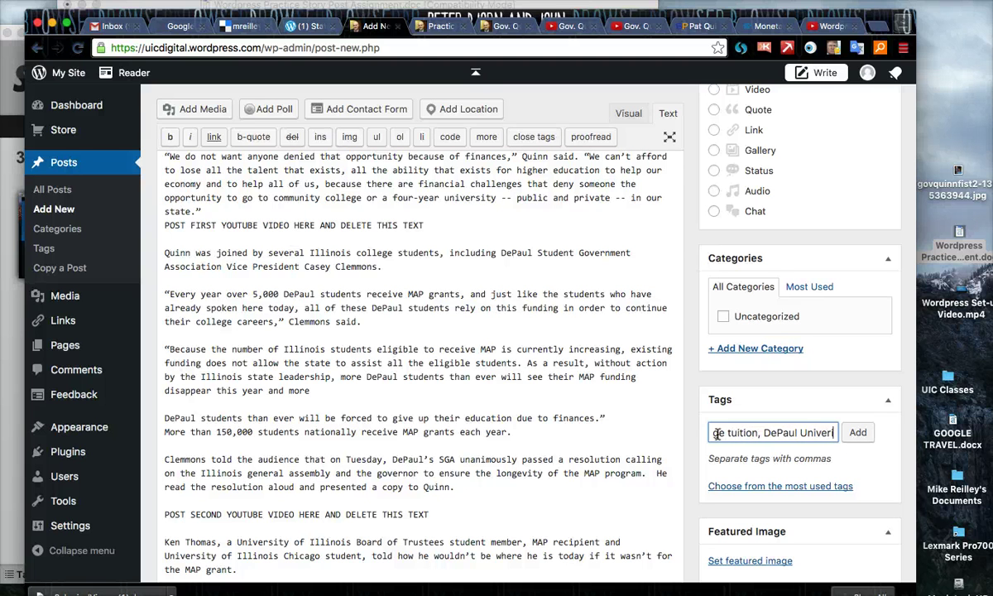
type("sity")
left_click(858, 432)
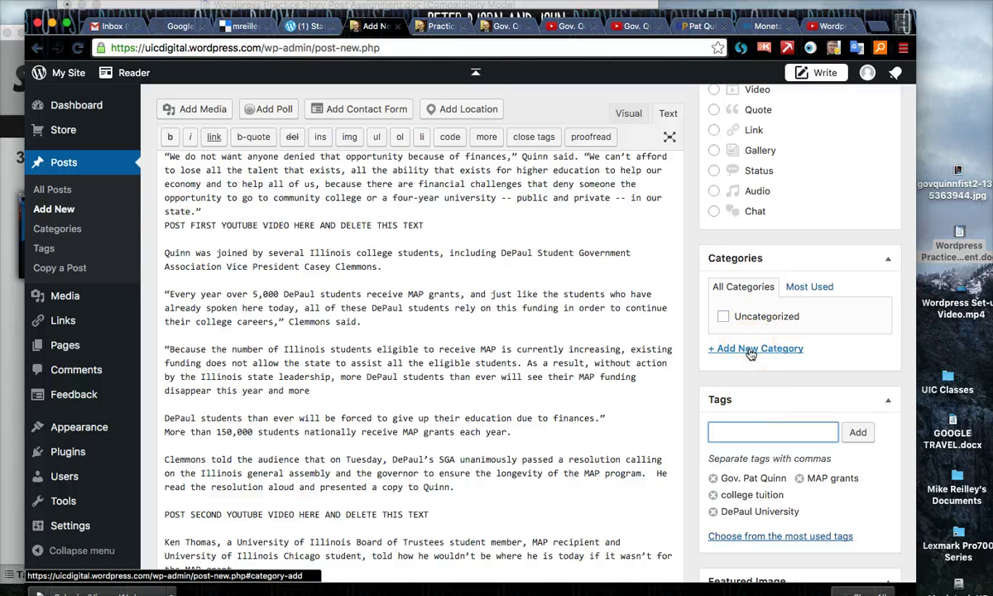
Step: Save the post as a draft and keep its body in the Text editing mode
scroll(750, 353, "up", 6)
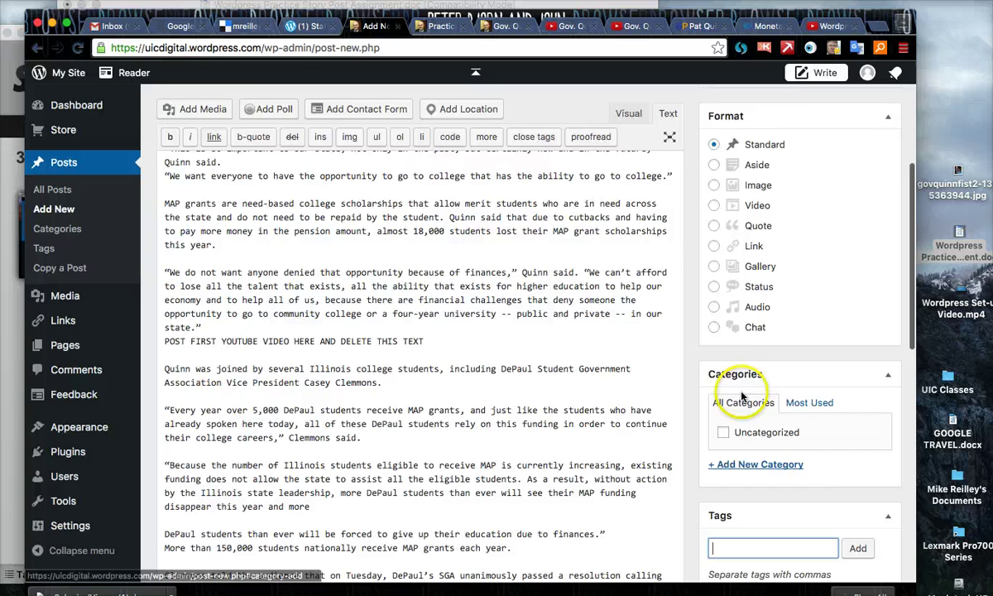
scroll(741, 396, "up", 3)
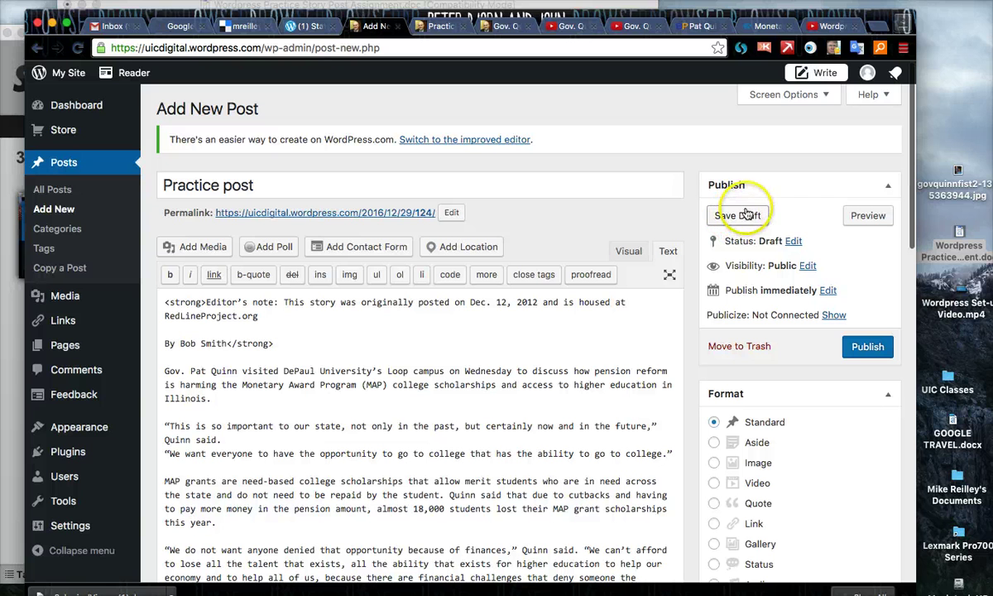
left_click(745, 215)
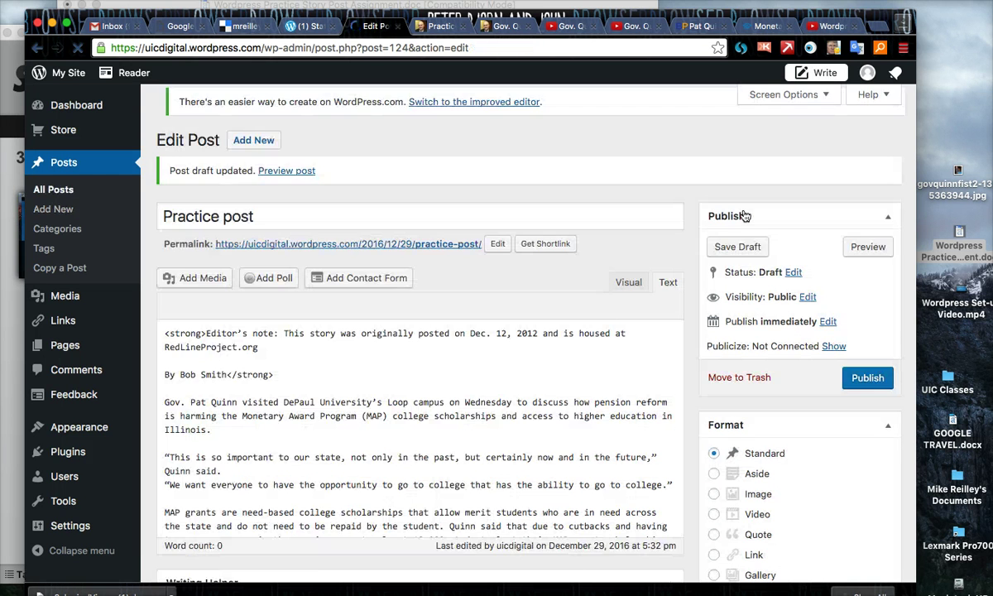
left_click(667, 289)
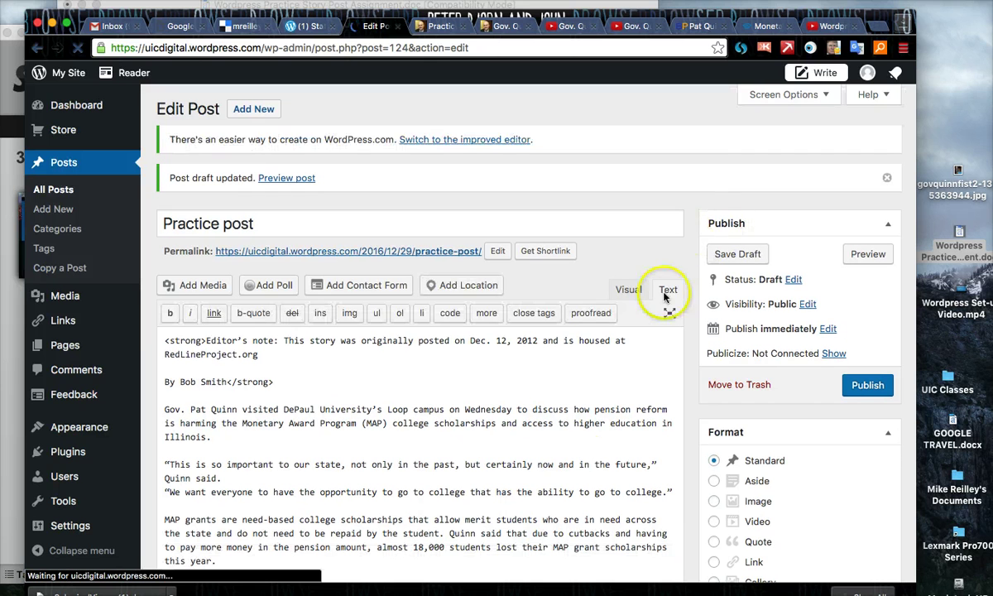
Step: Preview the draft post, read through its layout from the header down into the story, and return to the post editor
left_click(579, 463)
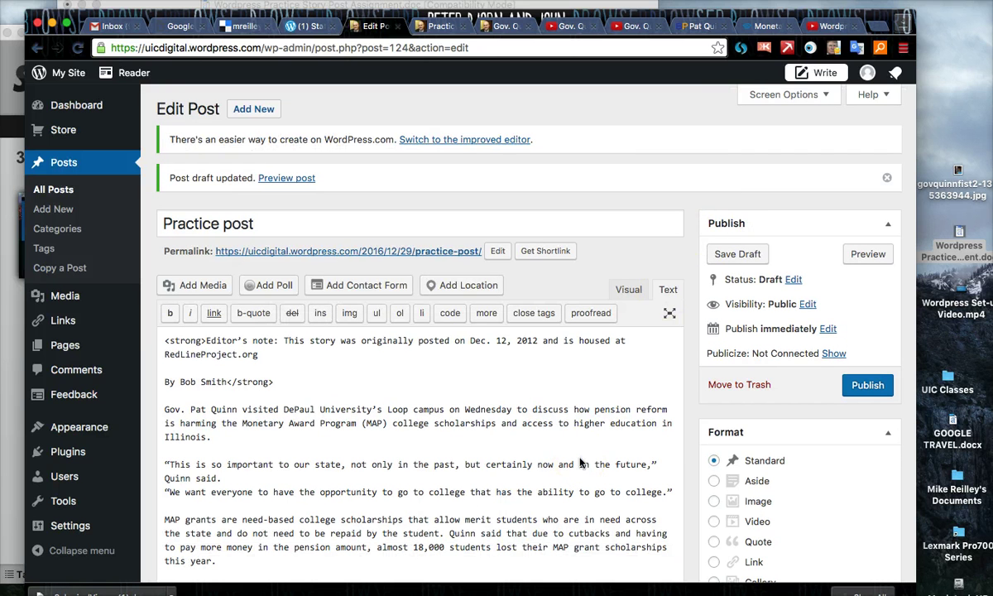
left_click(867, 386)
left_click(861, 385)
left_click(445, 443)
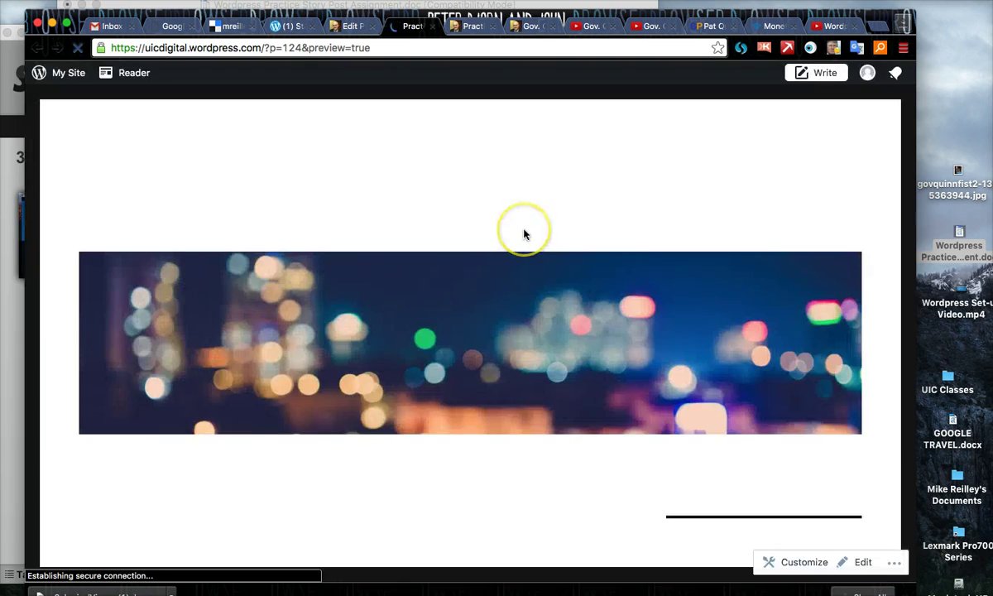
scroll(523, 234, "down", 4)
scroll(523, 234, "down", 10)
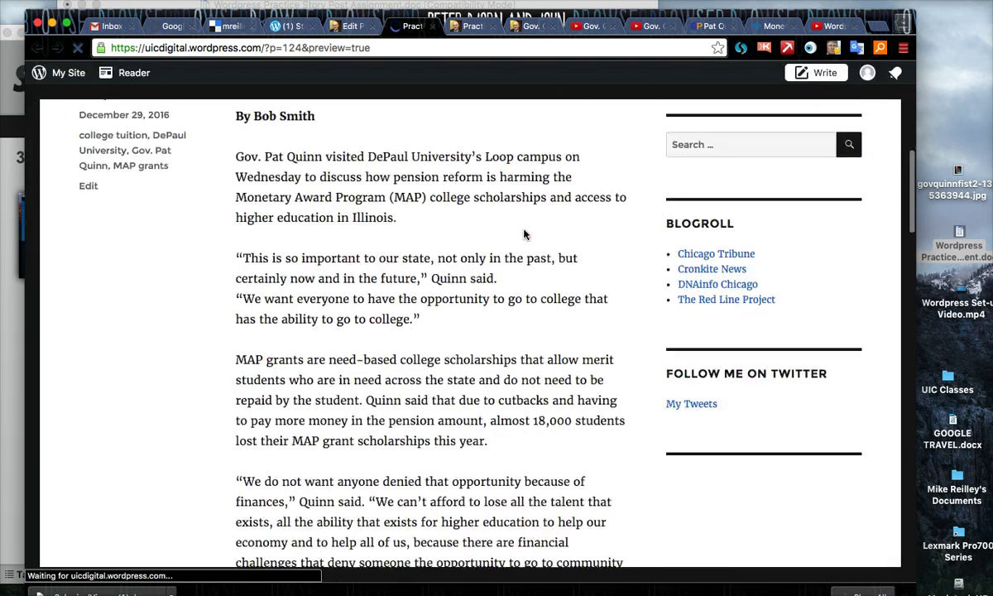
scroll(523, 234, "down", 7)
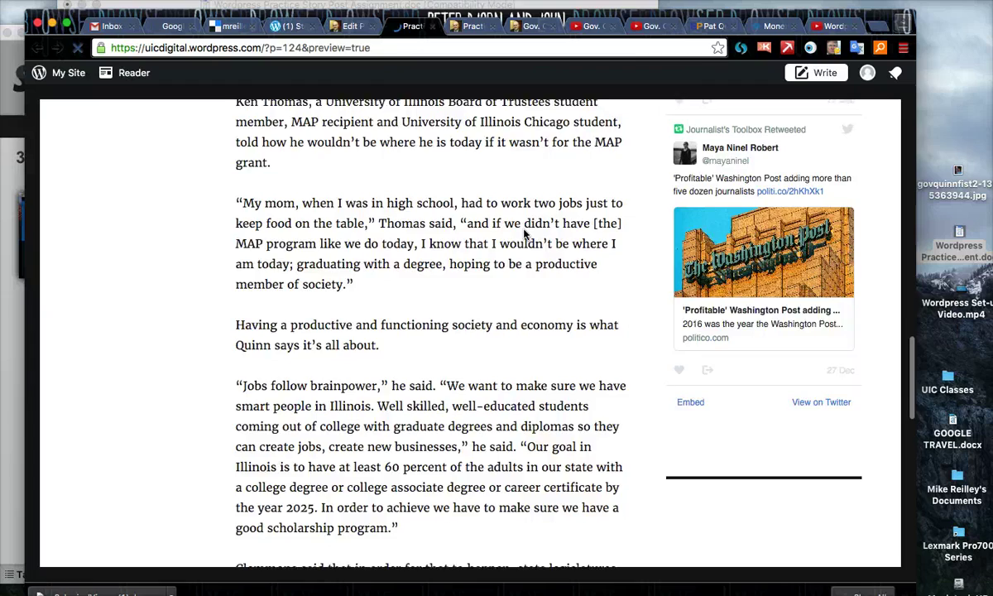
scroll(523, 235, "up", 3)
scroll(523, 234, "up", 15)
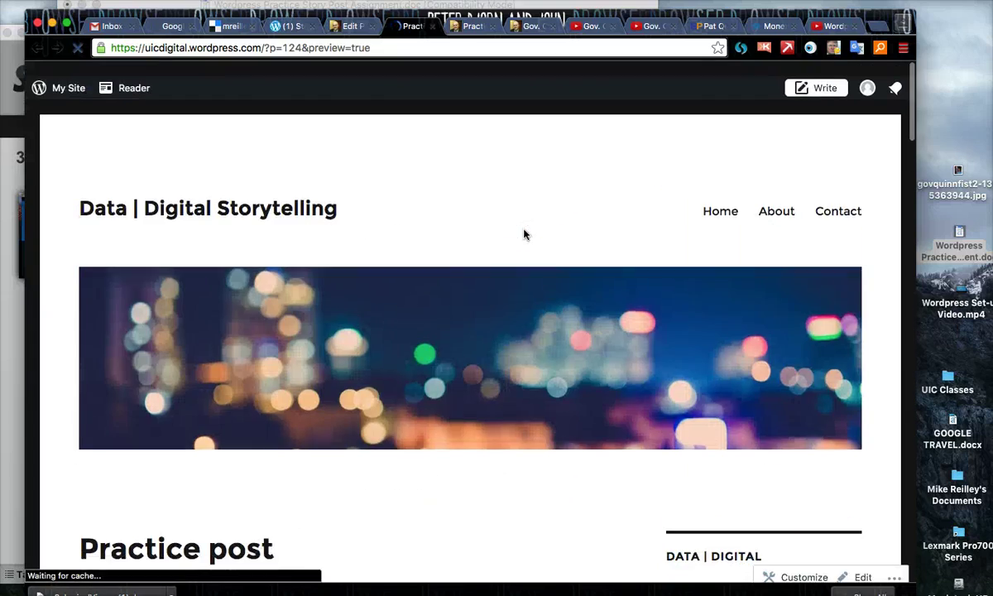
left_click(432, 28)
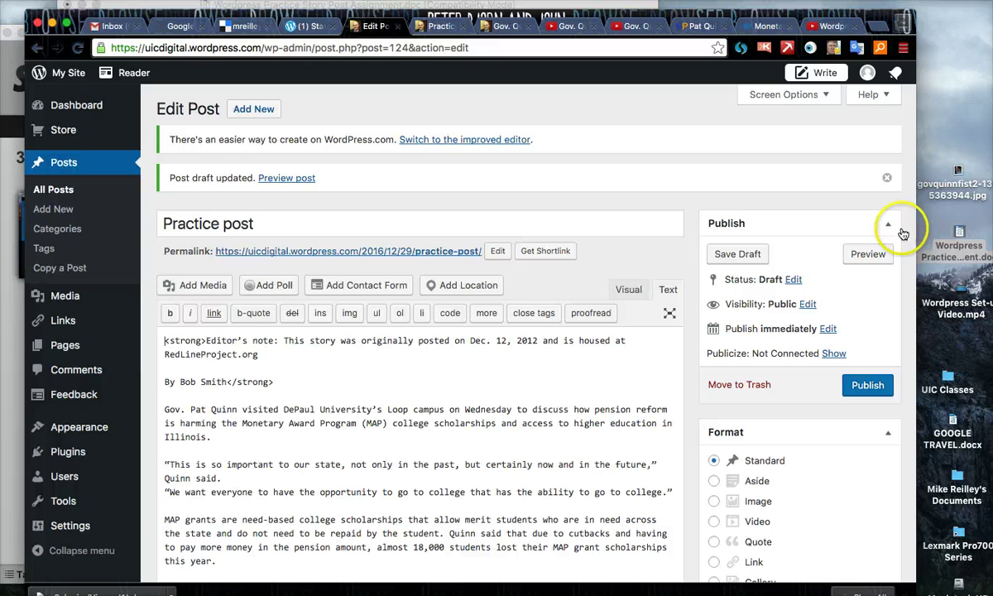
Step: Upload the photo govquinnfist2-1355363944.jpg from the desktop for insertion above the editor's note
left_click(958, 171)
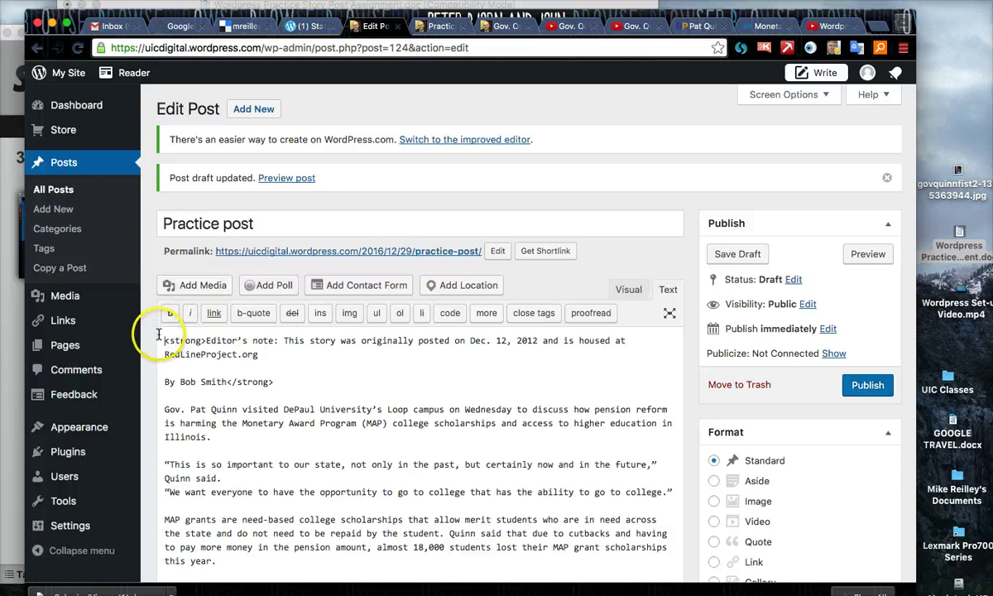
left_click(195, 290)
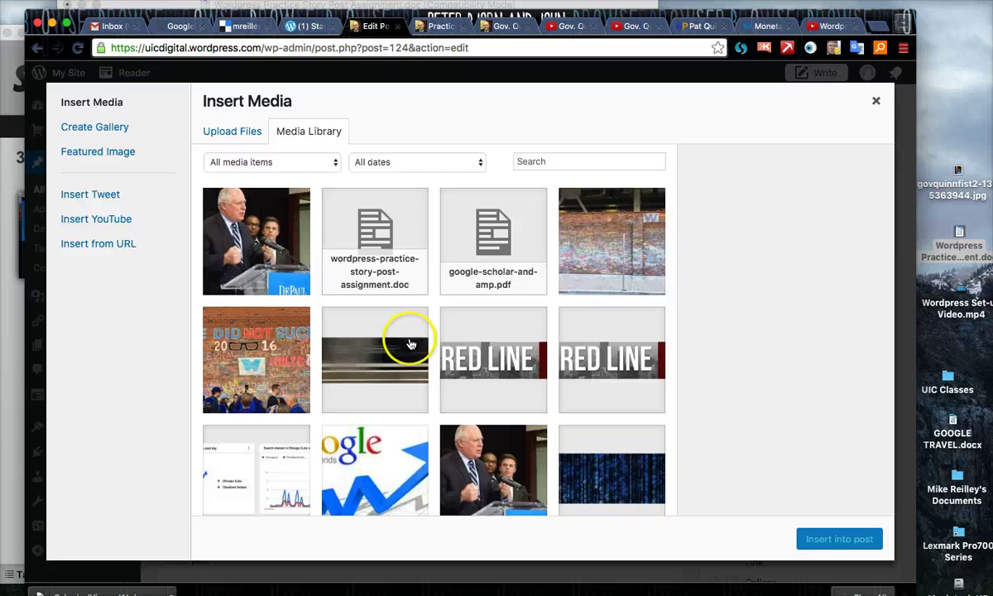
left_click(232, 132)
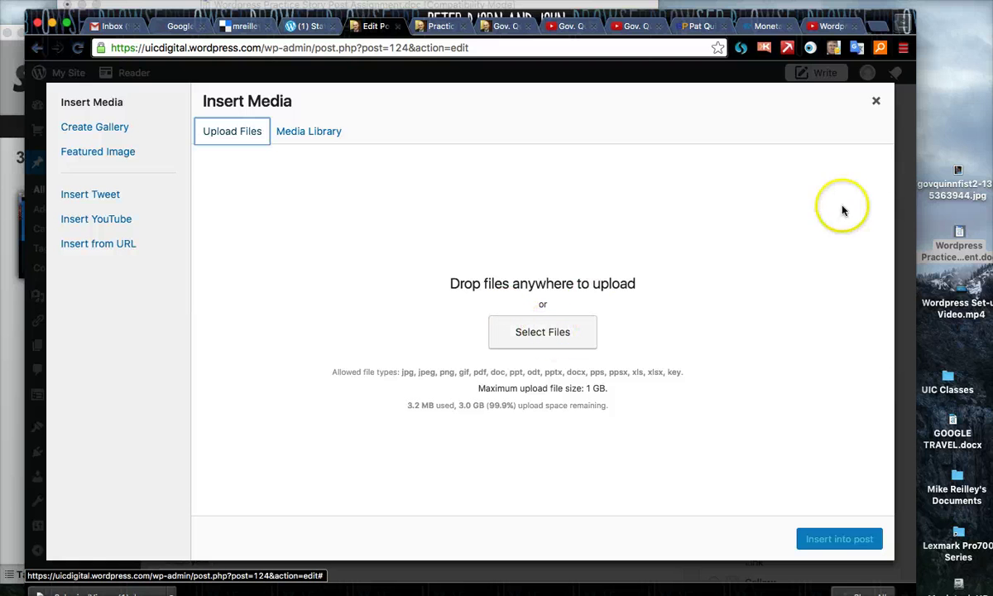
left_click(960, 170)
left_click_drag(960, 170, 552, 309)
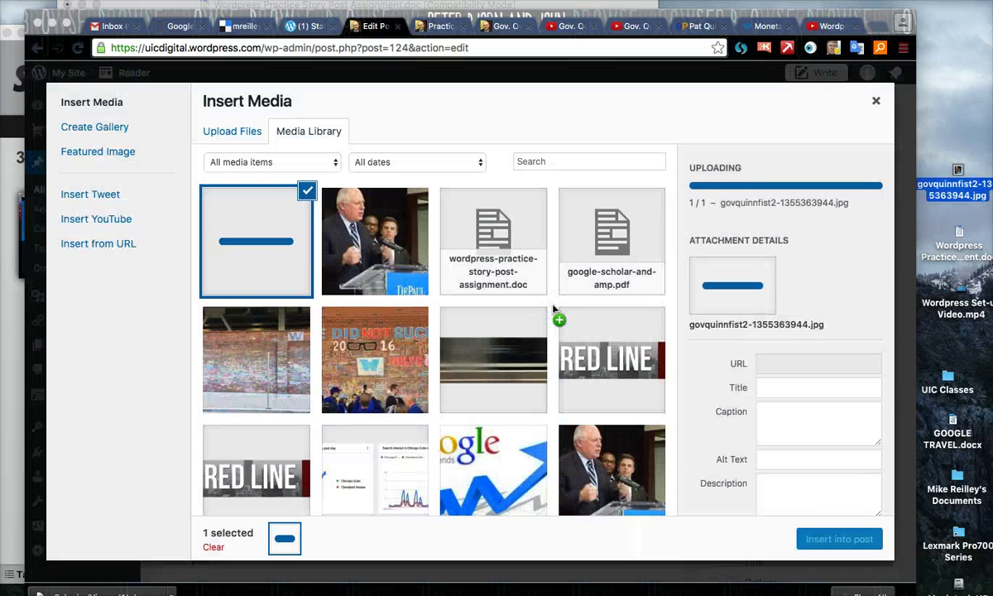
Step: Find the photo's cutline under item 6 of the Word assignment document and select its text
left_click(958, 231)
double_click(960, 234)
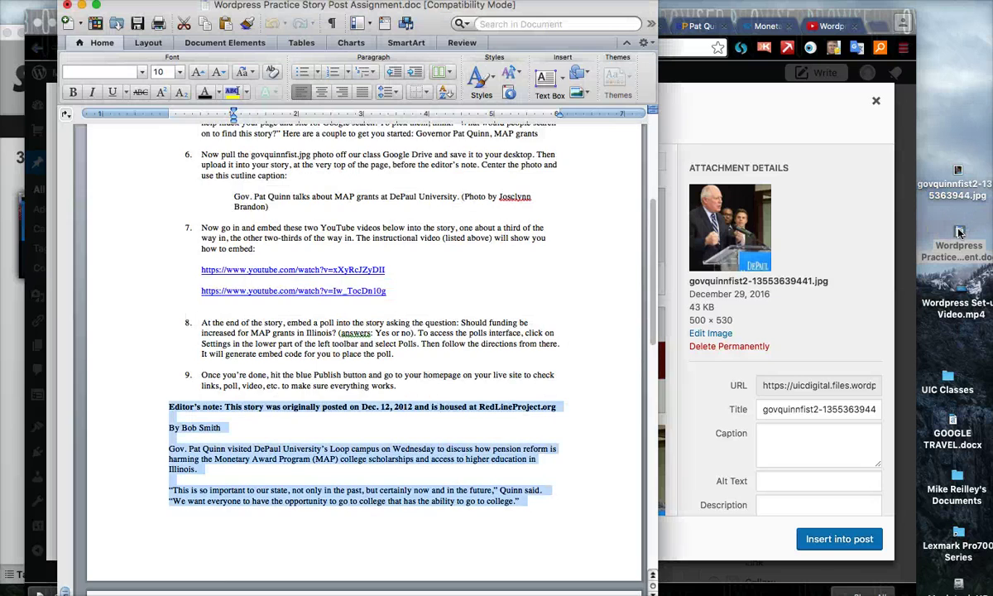
scroll(455, 240, "up", 3)
scroll(454, 240, "up", 3)
scroll(454, 240, "down", 10)
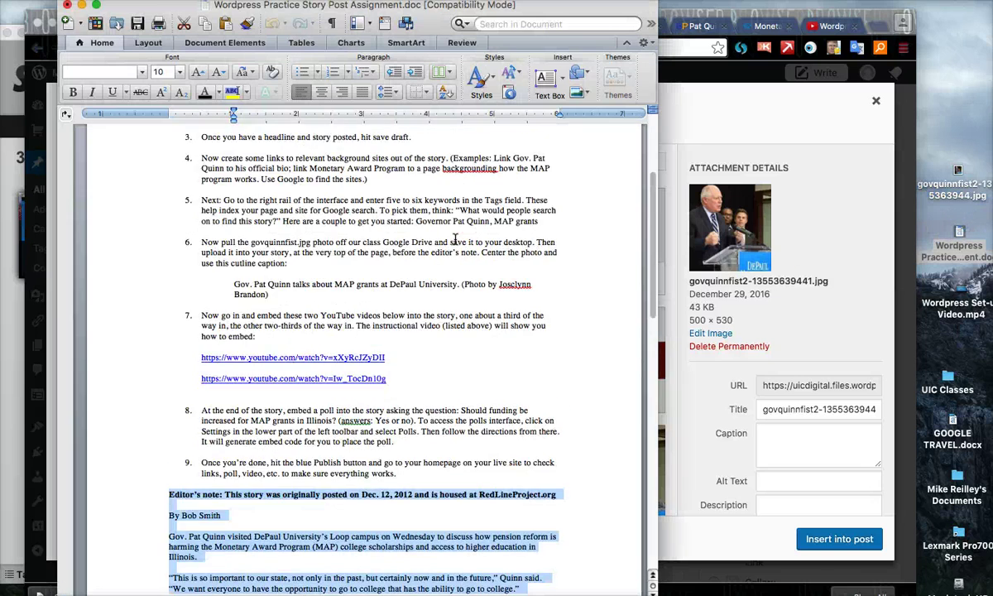
scroll(454, 240, "up", 5)
scroll(455, 240, "up", 5)
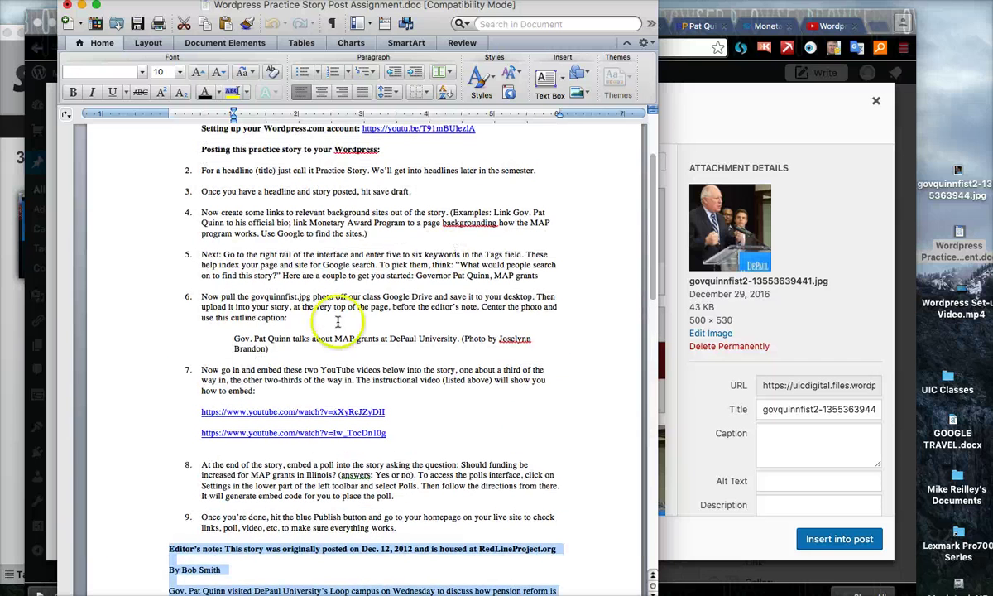
left_click_drag(278, 347, 223, 339)
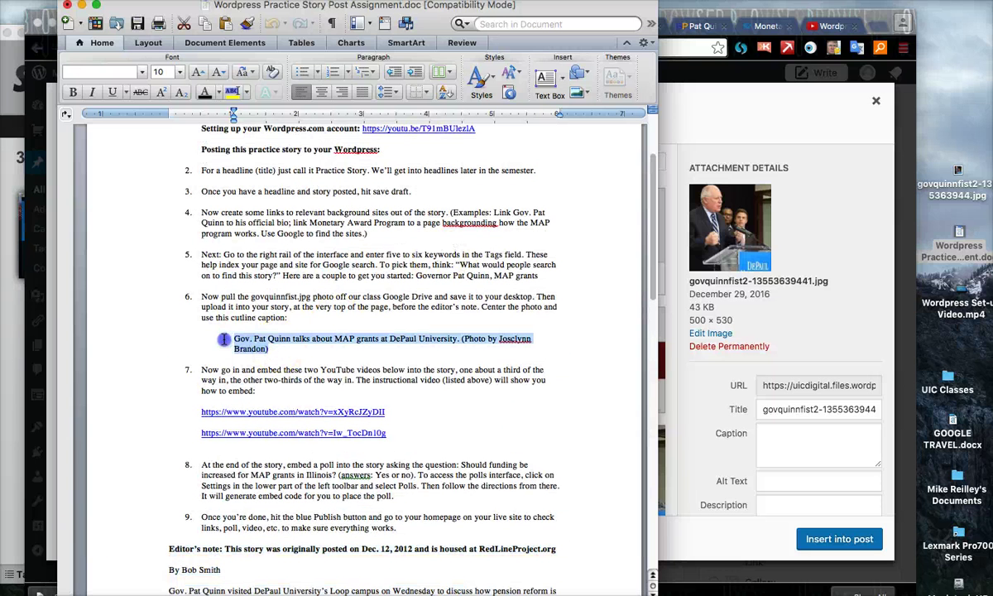
Step: Set the uploaded photo's caption to "Cutline" in its attachment details
left_click(768, 431)
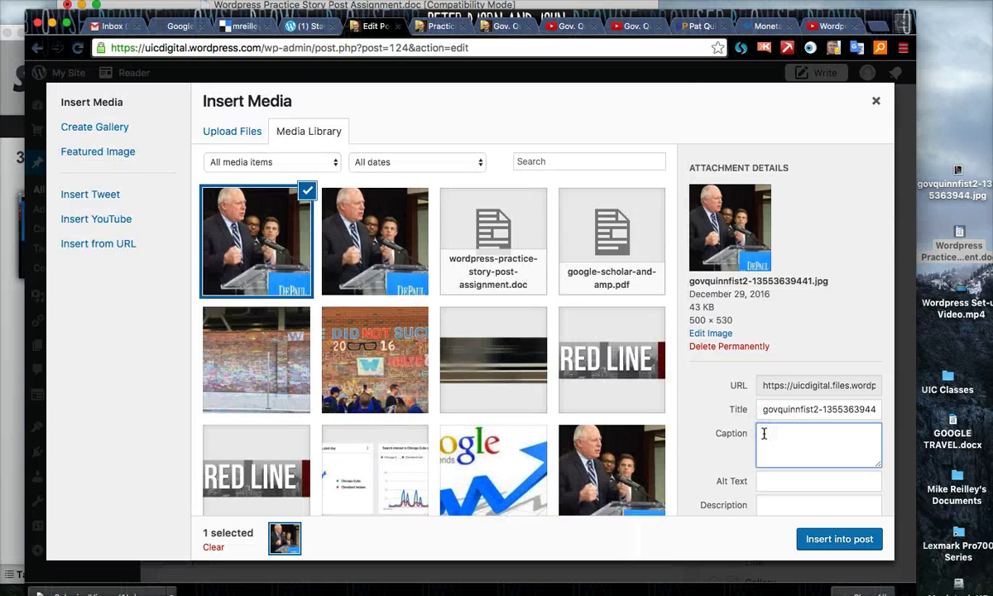
key("super+v")
left_click_drag(851, 444, 748, 399)
type("Cu")
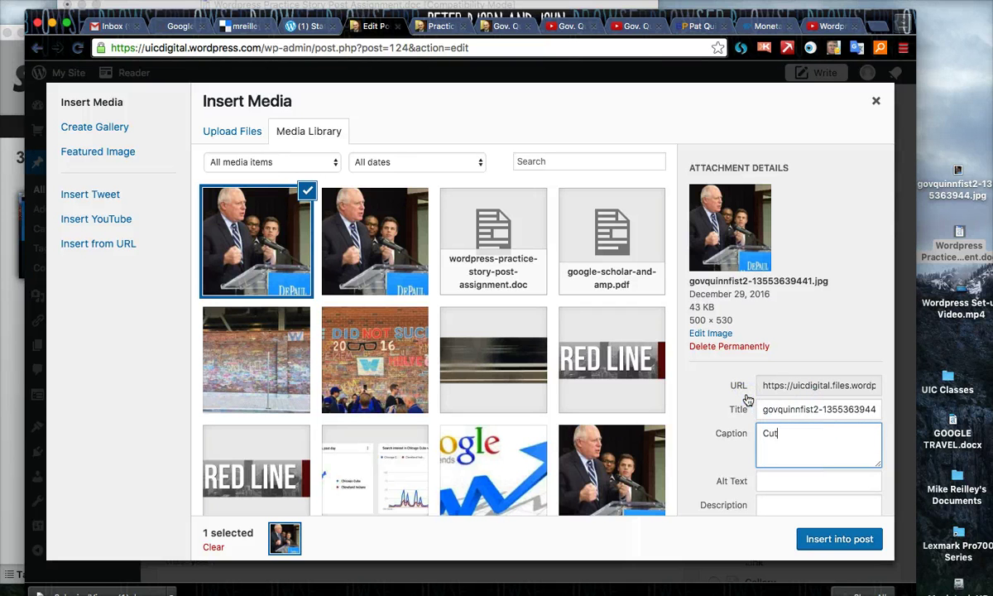
type("tline")
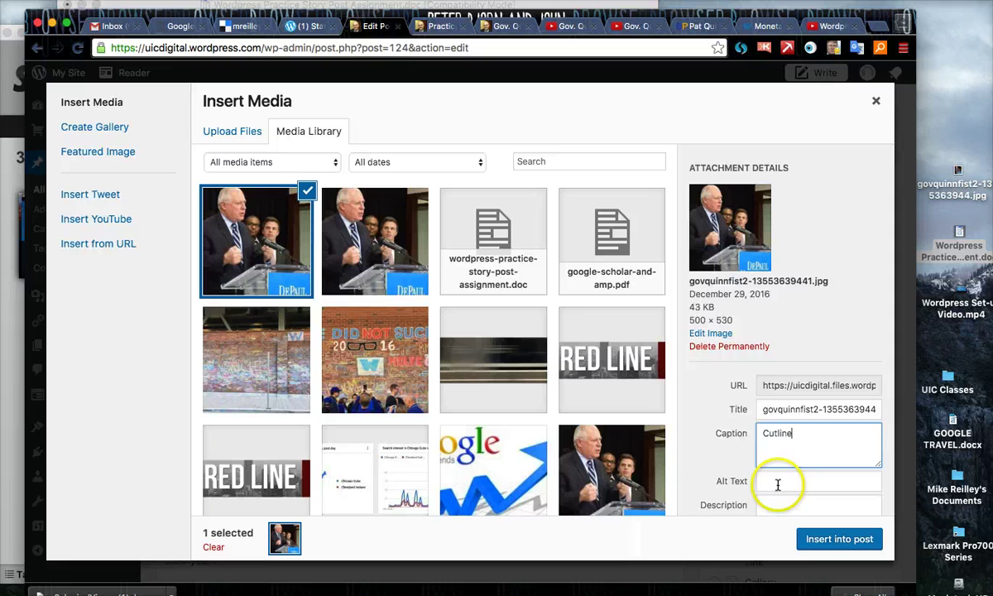
Step: Set the photo's alt text and description to "Pat Quinn photo", and insert it centered at full size above the editor's note
scroll(780, 484, "down", 2)
left_click(768, 412)
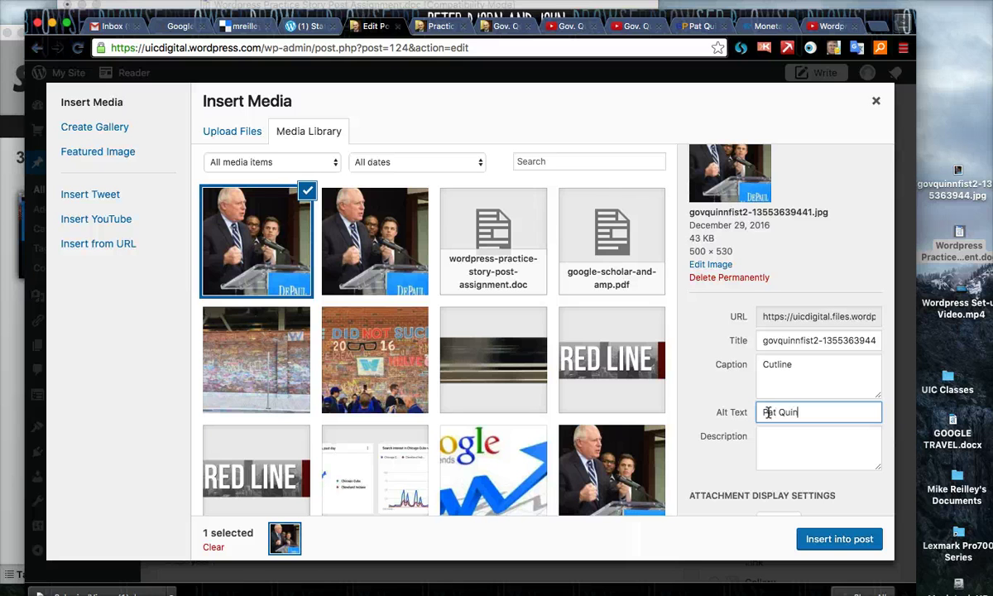
left_click(767, 438)
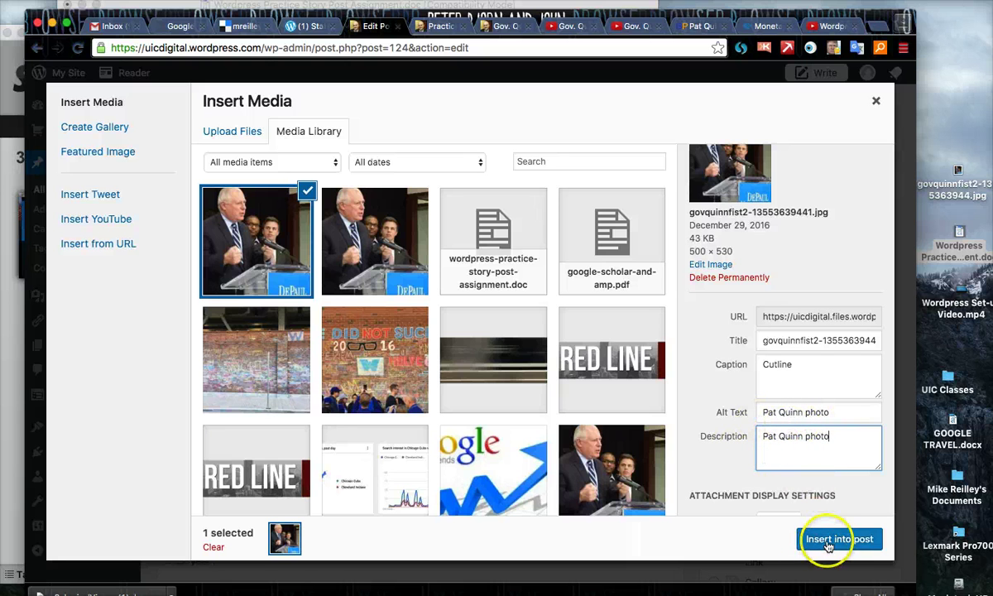
scroll(788, 449, "down", 3)
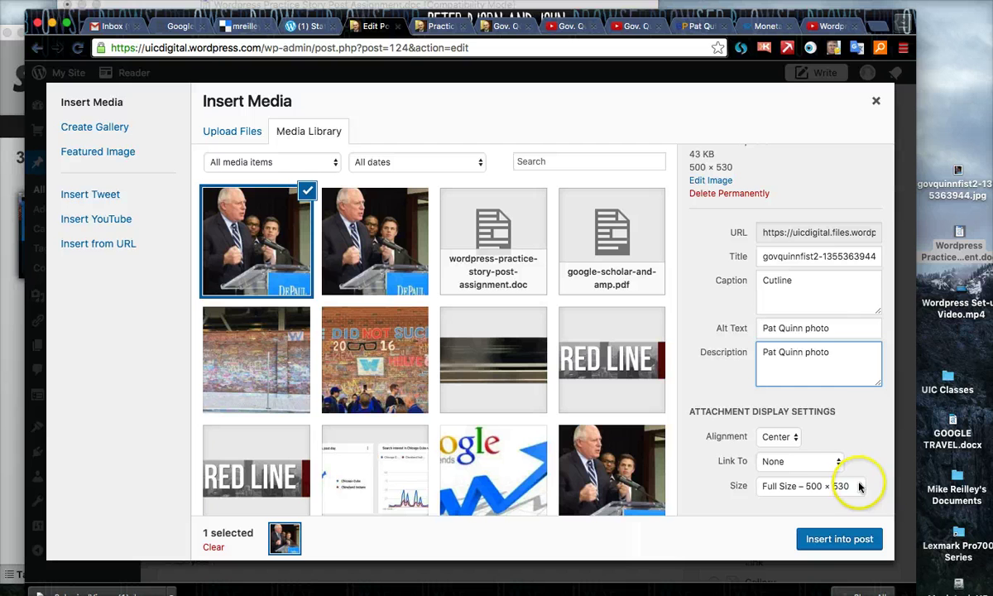
left_click(830, 540)
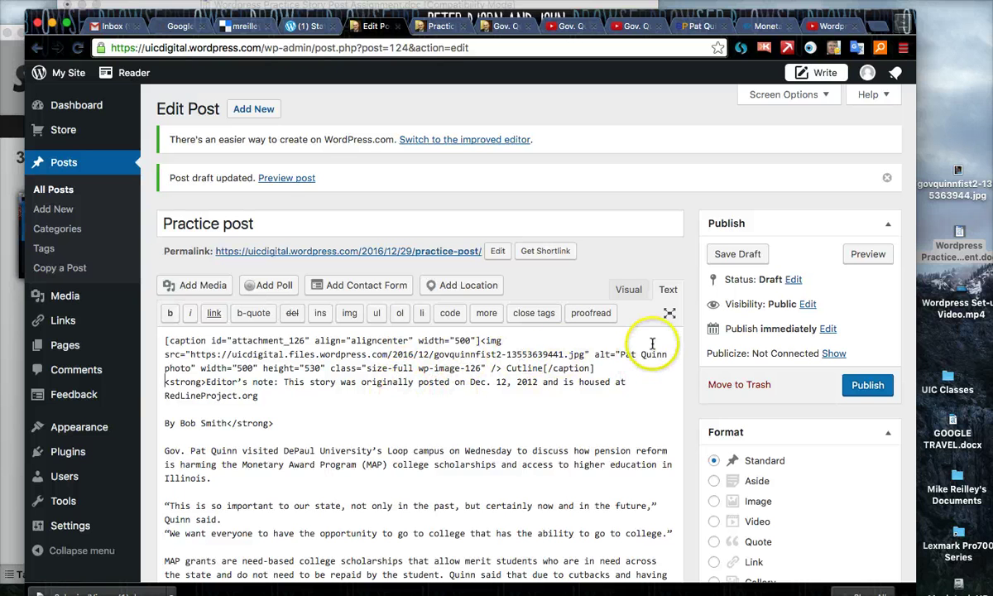
Step: Check the photo and its cutline in the Visual editing mode, and return the post body to Text mode
left_click(629, 290)
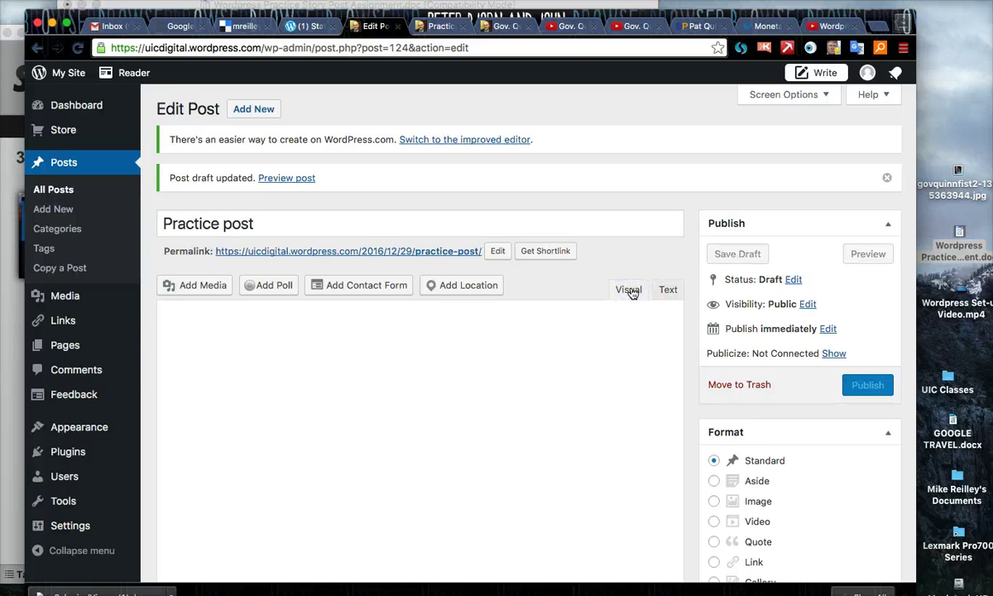
scroll(619, 403, "down", 3)
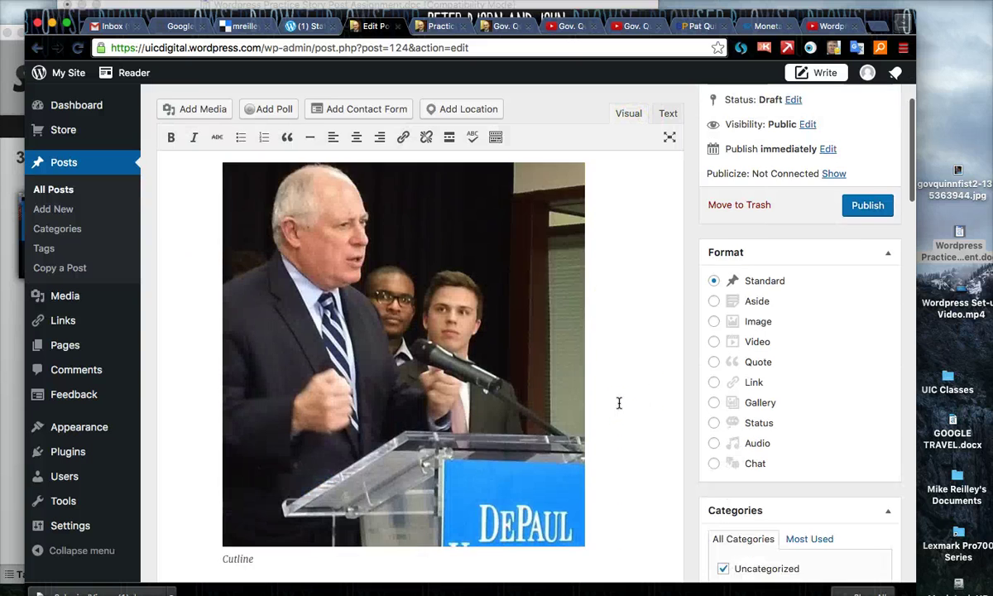
scroll(619, 403, "down", 1)
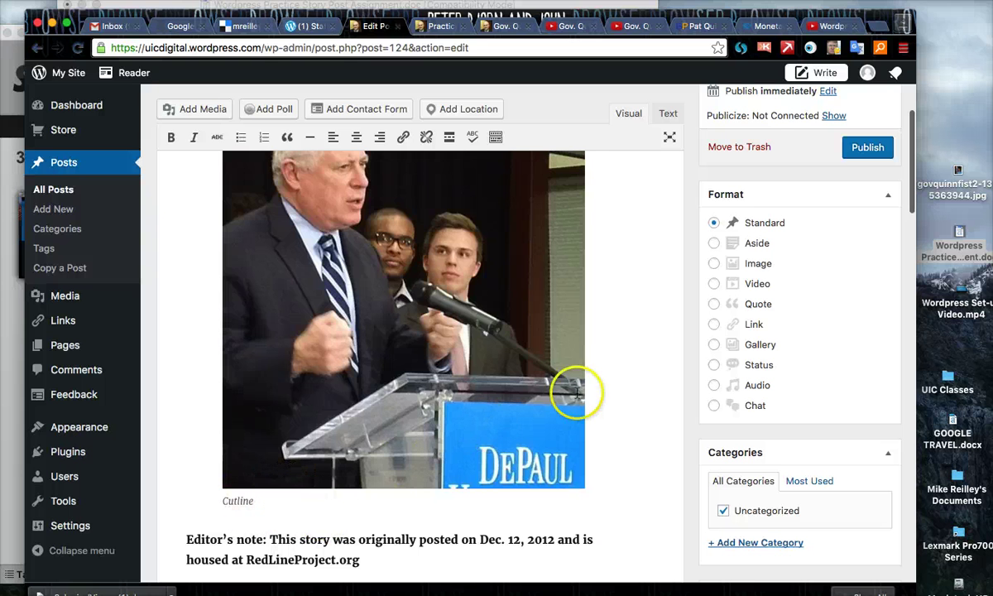
scroll(595, 372, "up", 4)
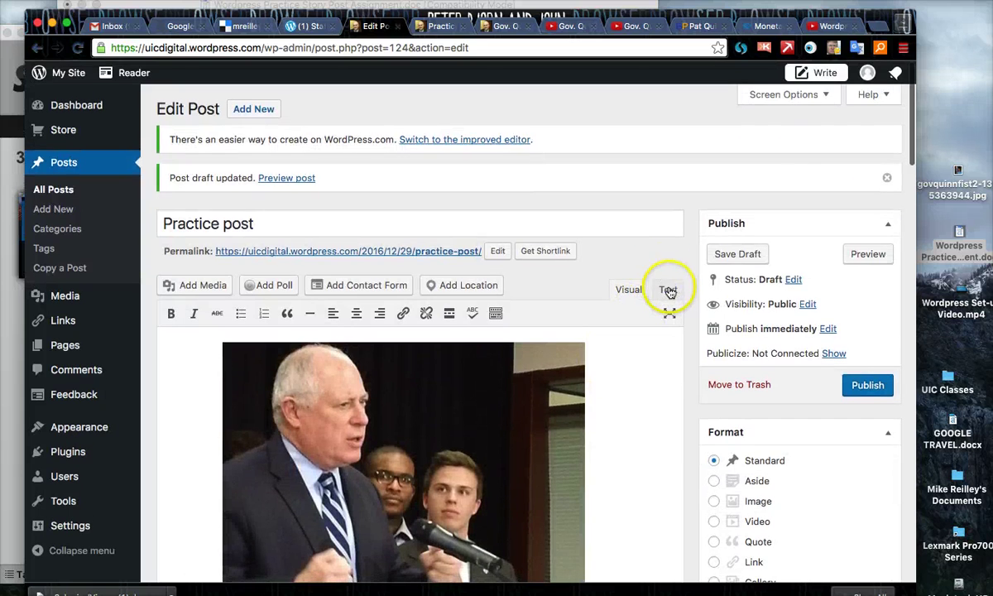
left_click(668, 290)
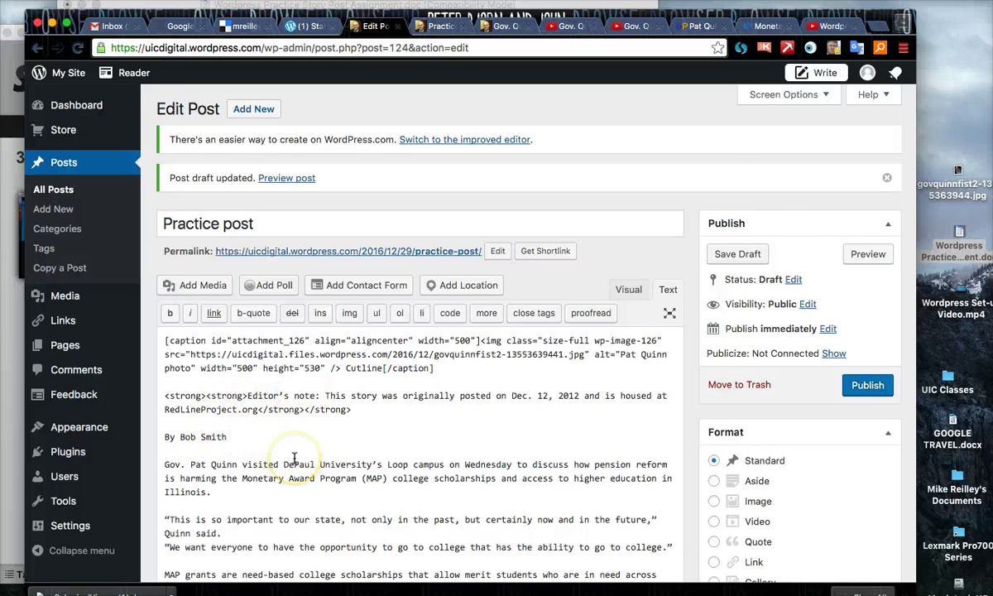
Step: Locate the first YouTube placeholder in the story and look up the two video links in the Word assignment document
scroll(289, 459, "down", 10)
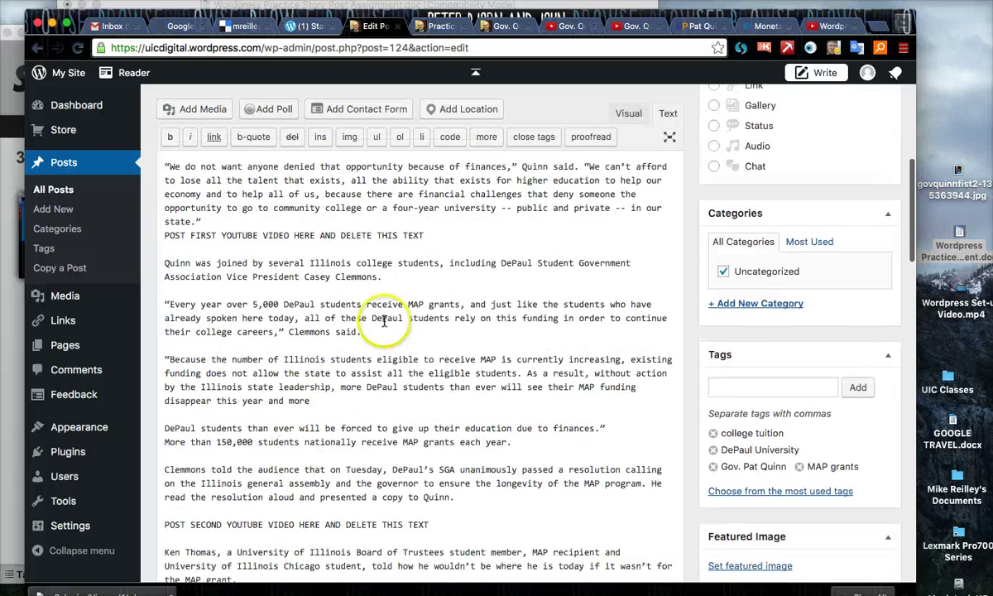
left_click_drag(426, 235, 177, 236)
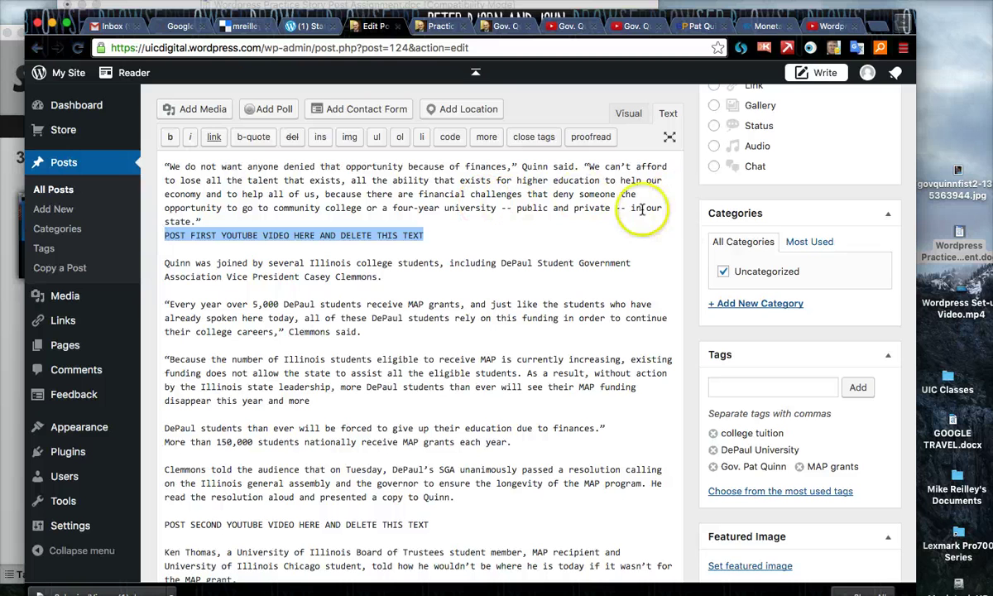
double_click(960, 234)
triple_click(397, 342)
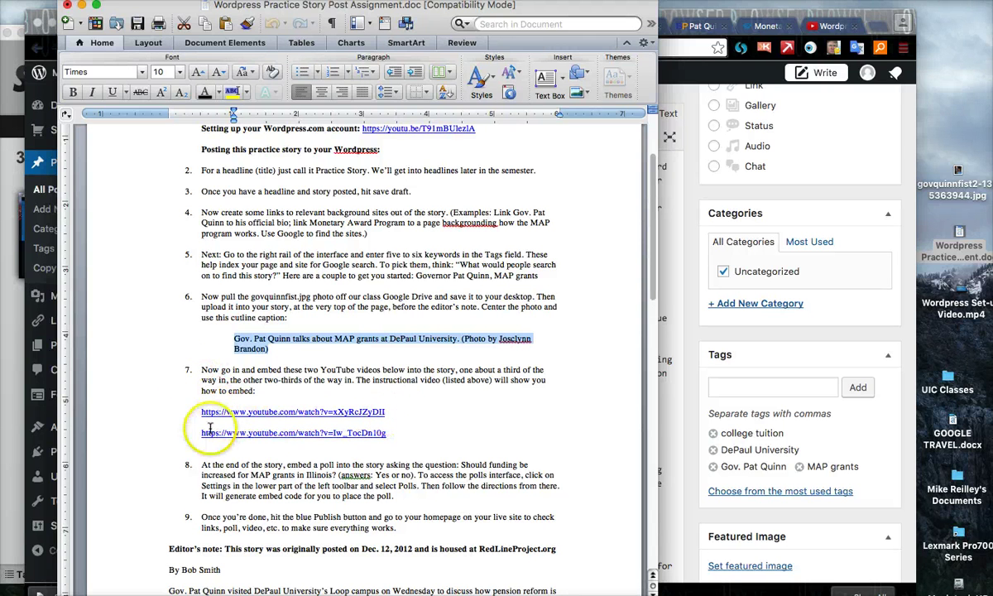
left_click(82, 7)
Step: Copy the embed code of the YouTube video "Gov. Quinn Speaks About Illinois MAP Grants (2/2)"
left_click(565, 25)
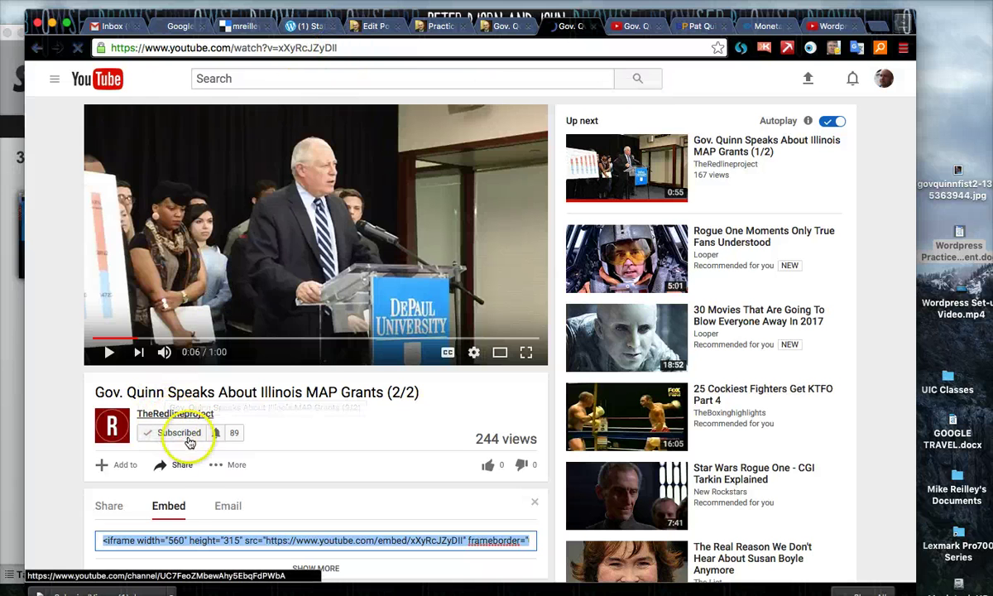
left_click(178, 466)
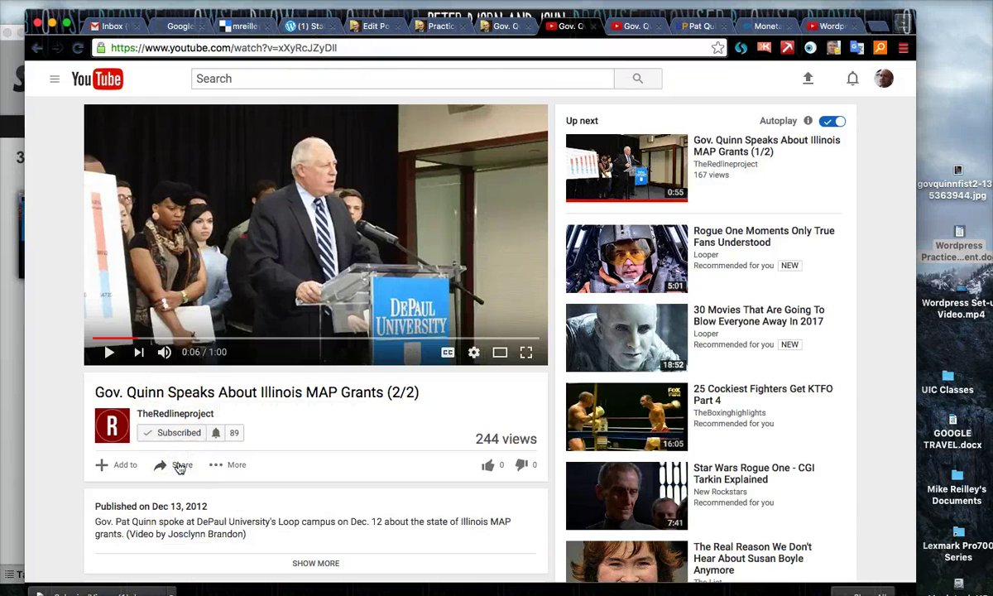
left_click(179, 466)
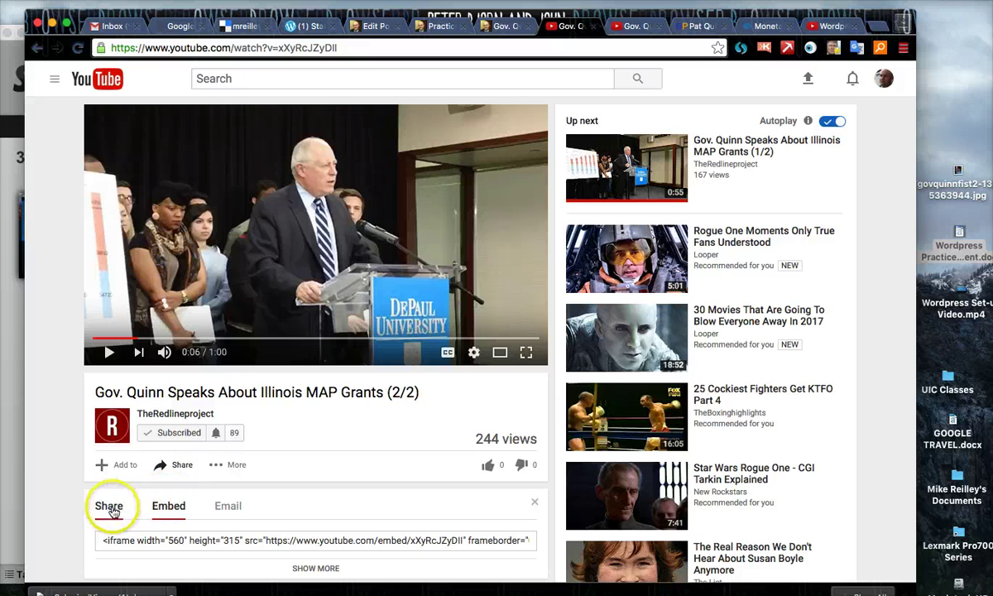
left_click(142, 539)
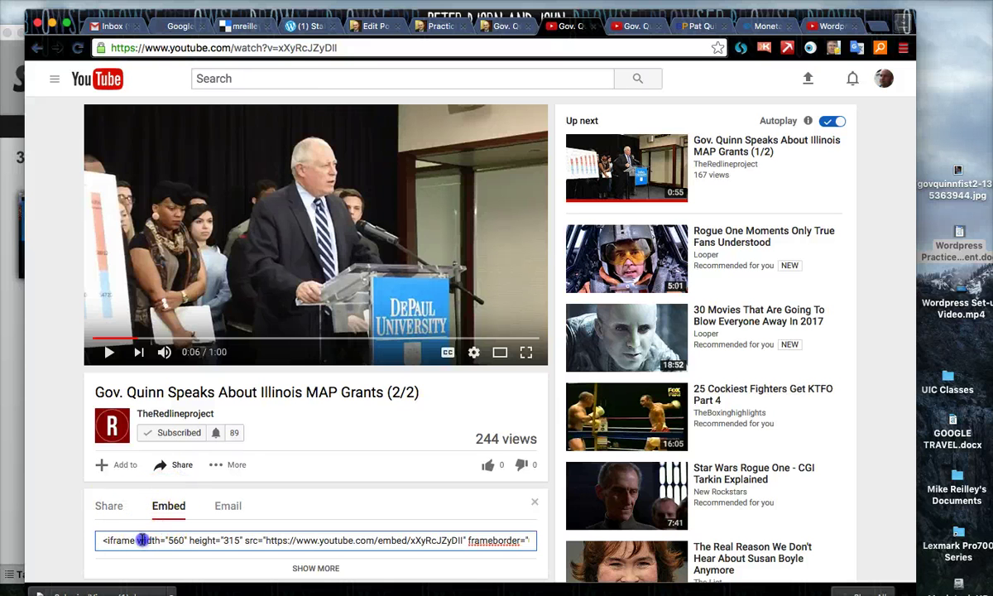
left_click(141, 539)
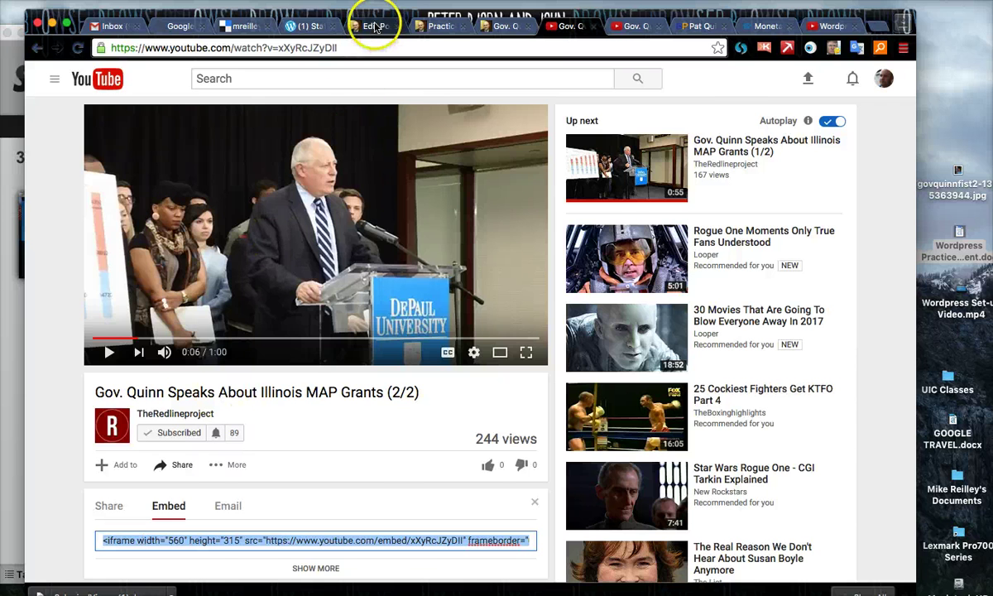
Step: Replace the first YouTube placeholder line in the post body with the copied video embed code, followed by a line break
left_click(373, 26)
left_click_drag(165, 235, 191, 235)
left_click(431, 234)
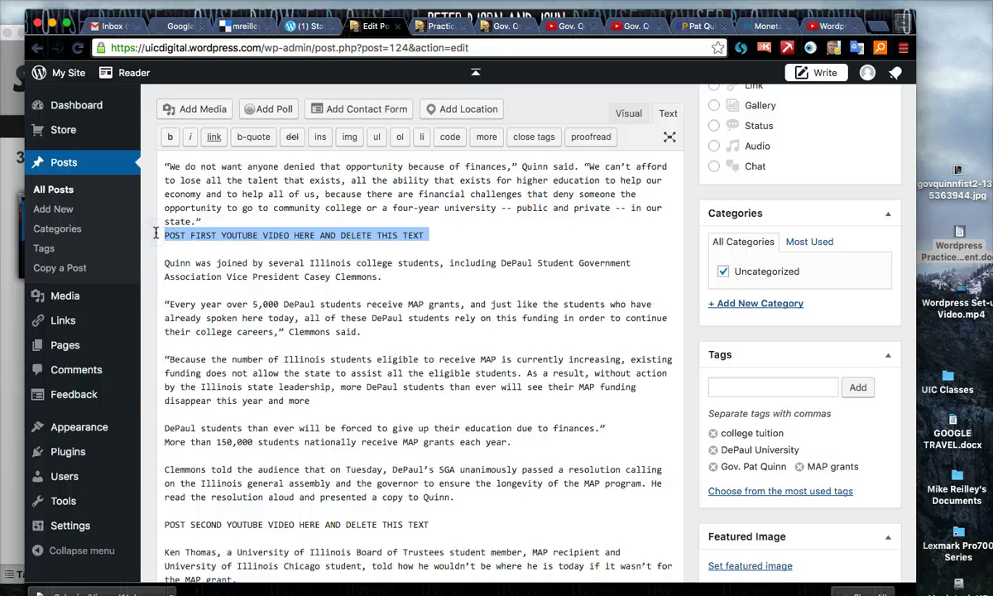
key("BackSpace")
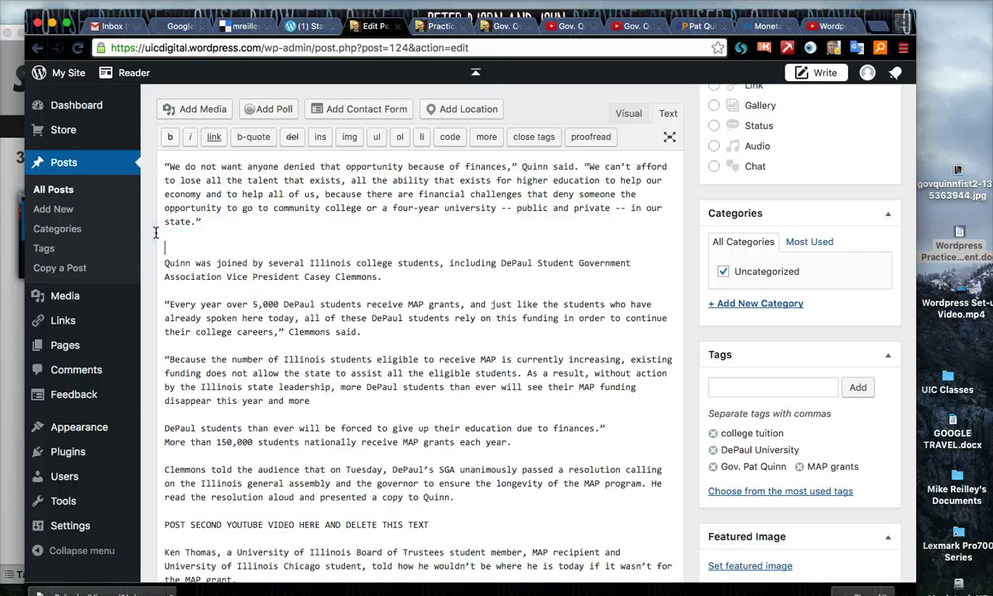
type("<iframe width=\"560\" height=\"315\" src=\"https://www.youtube.com/embed/xXyRcJZyDII\" frameborder=\"0\" allowfullscreen></iframe>")
key("Return")
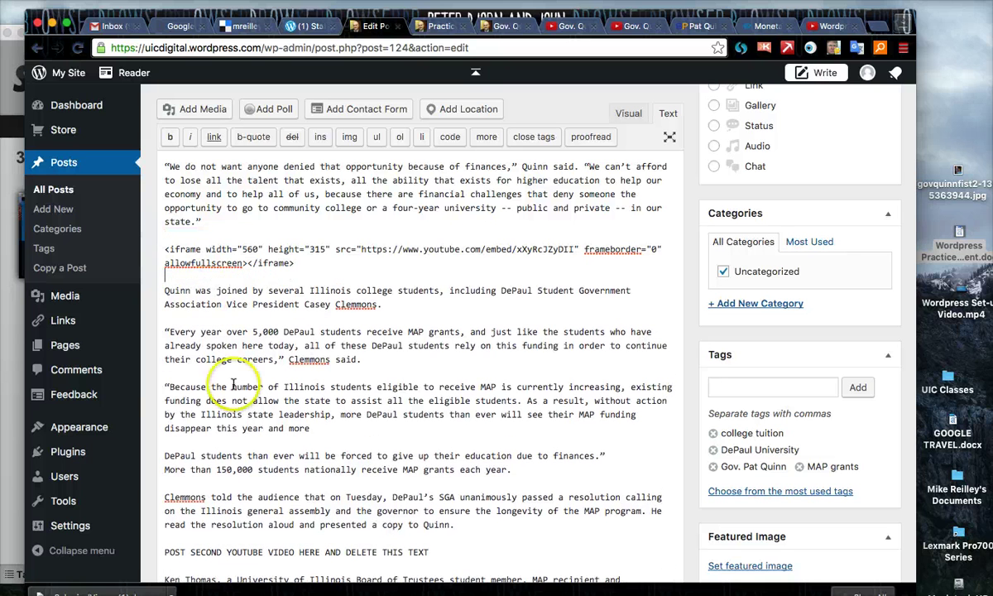
Step: Copy the embed code of the YouTube video "Gov. Quinn Speaks About Illinois MAP Grants (1/2)" for the second placeholder
scroll(233, 385, "down", 6)
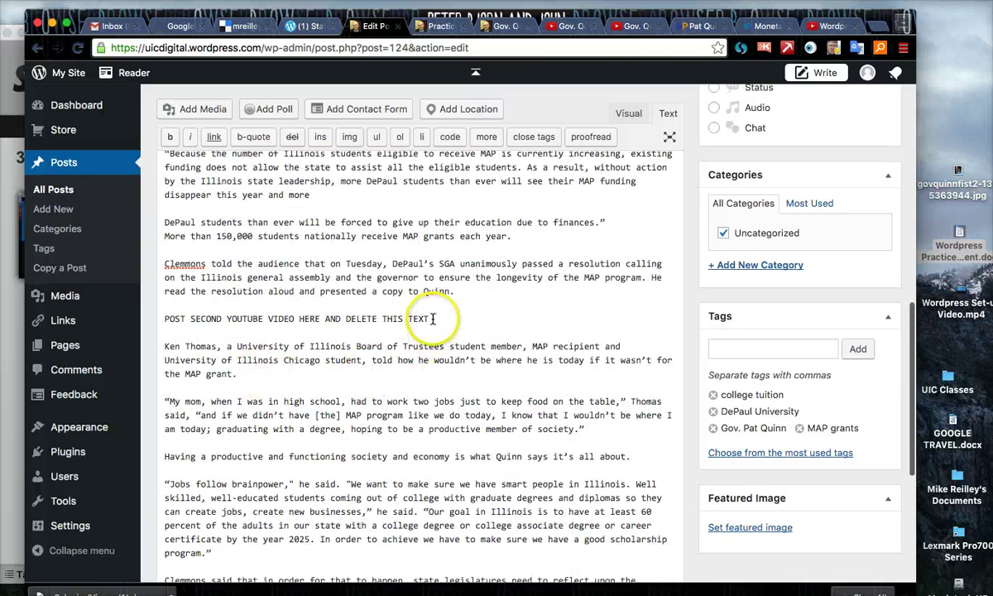
left_click(629, 26)
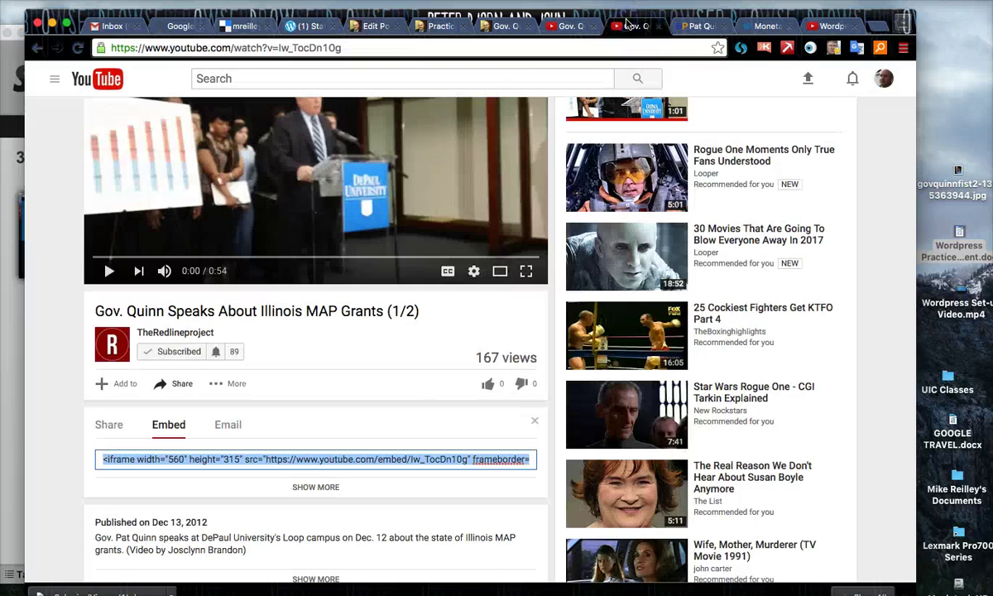
left_click(182, 385)
left_click(182, 385)
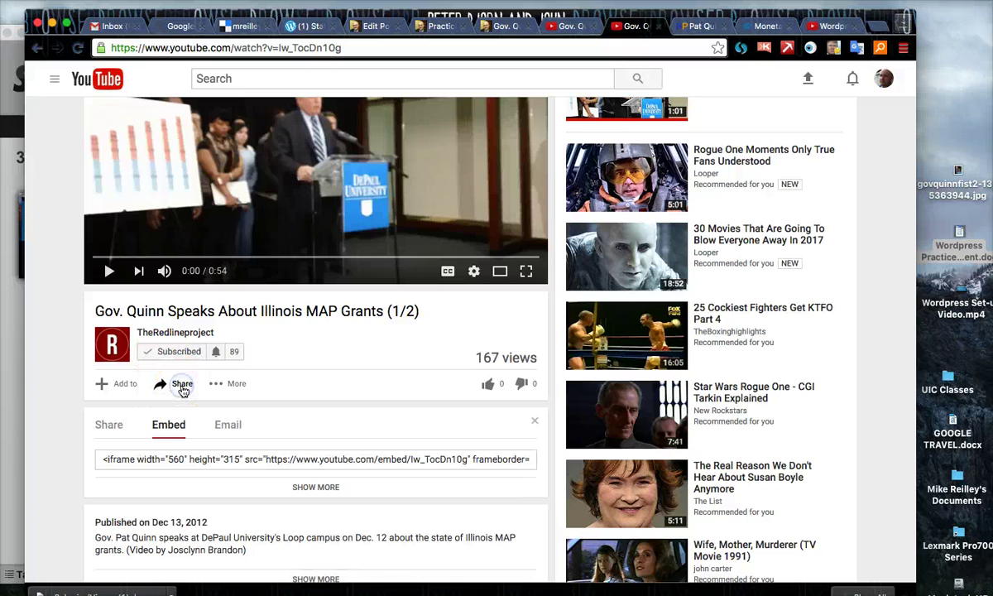
left_click(163, 460)
key("super+a")
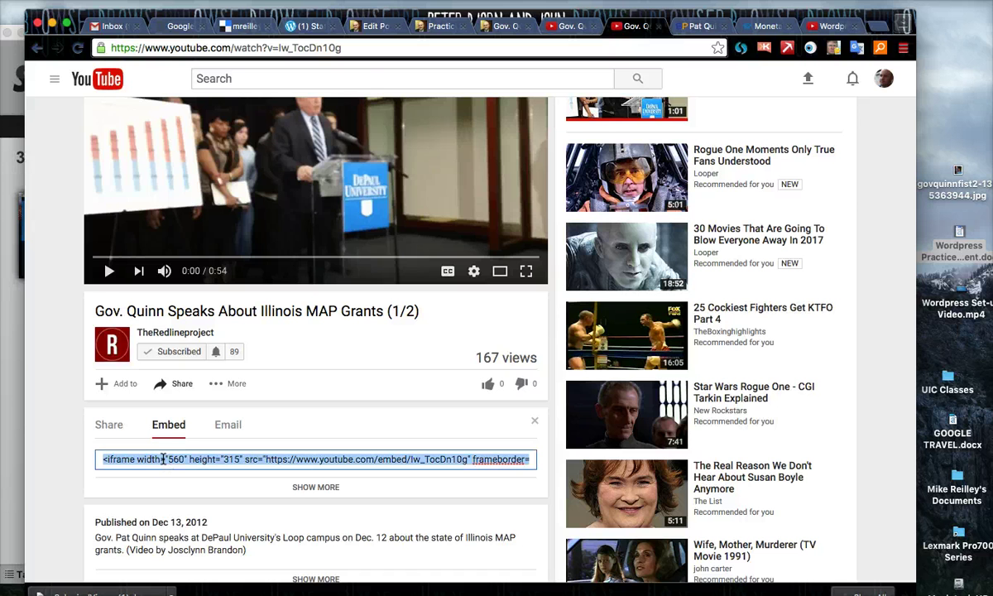
Step: Replace the second YouTube placeholder line in the post body with the copied embed code and save the draft
left_click(373, 27)
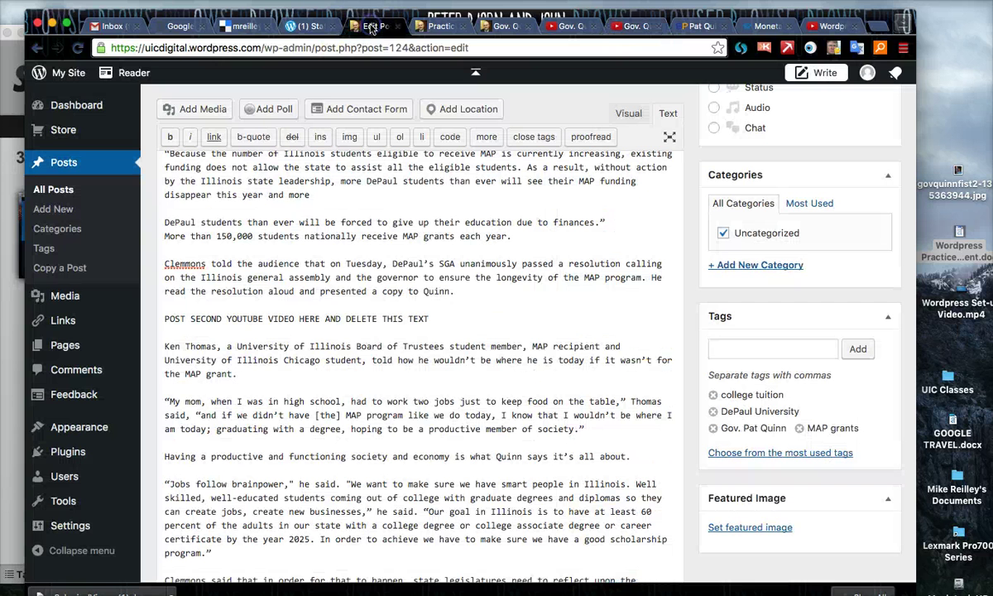
left_click_drag(444, 312, 174, 308)
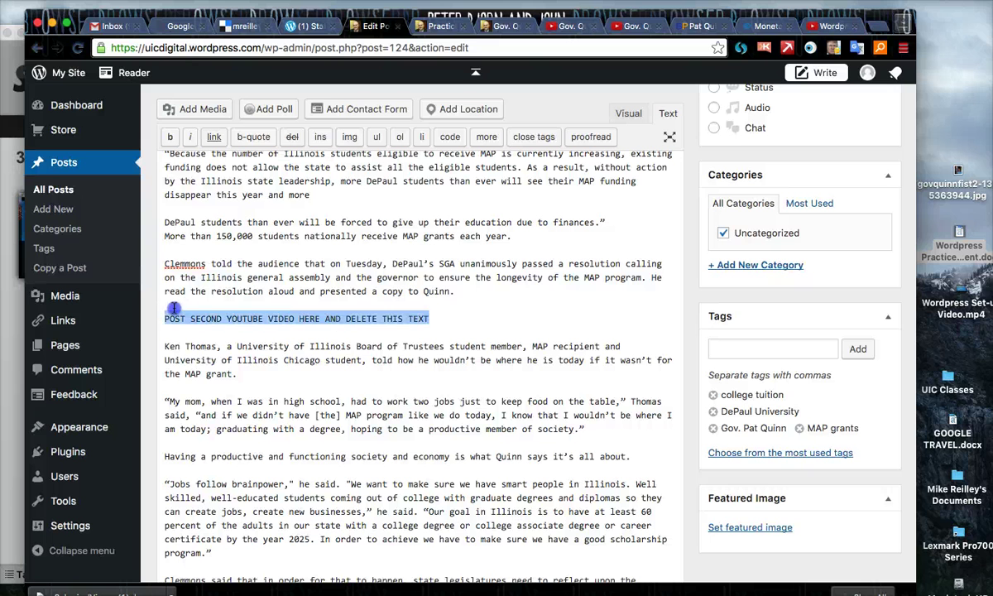
type("<iframe width=\"560\" height=\"315\" src=\"https://www.youtube.com/embed/a_Tos9n0Og\" frameborder=\"0\" allowfullscreen></iframe>")
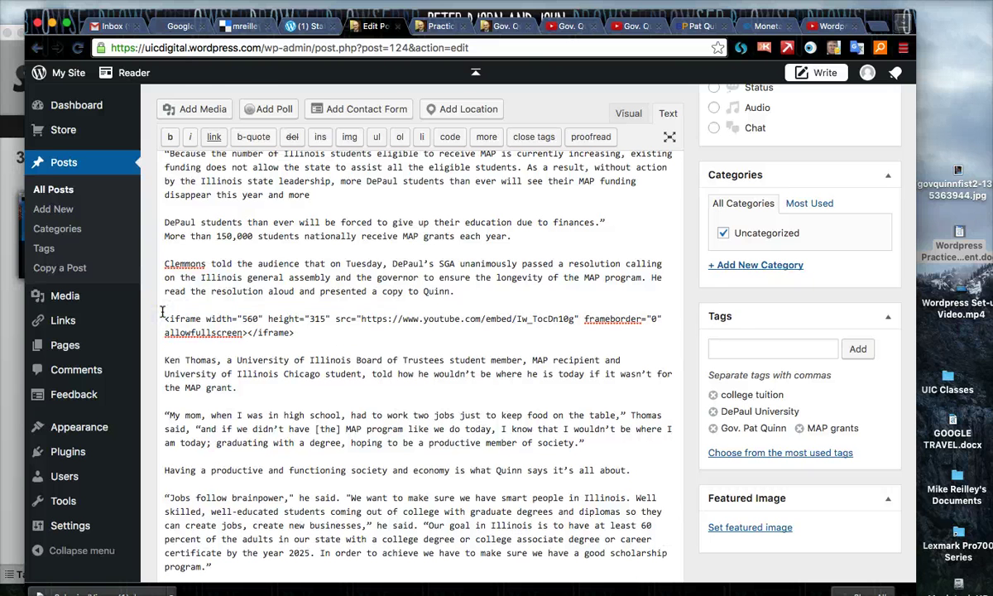
scroll(676, 177, "up", 10)
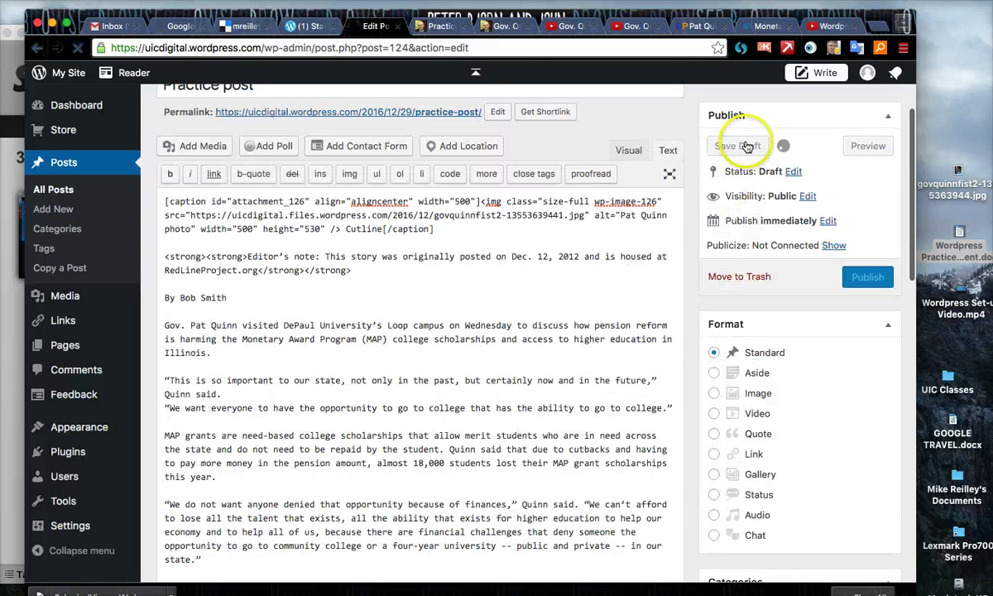
left_click(737, 146)
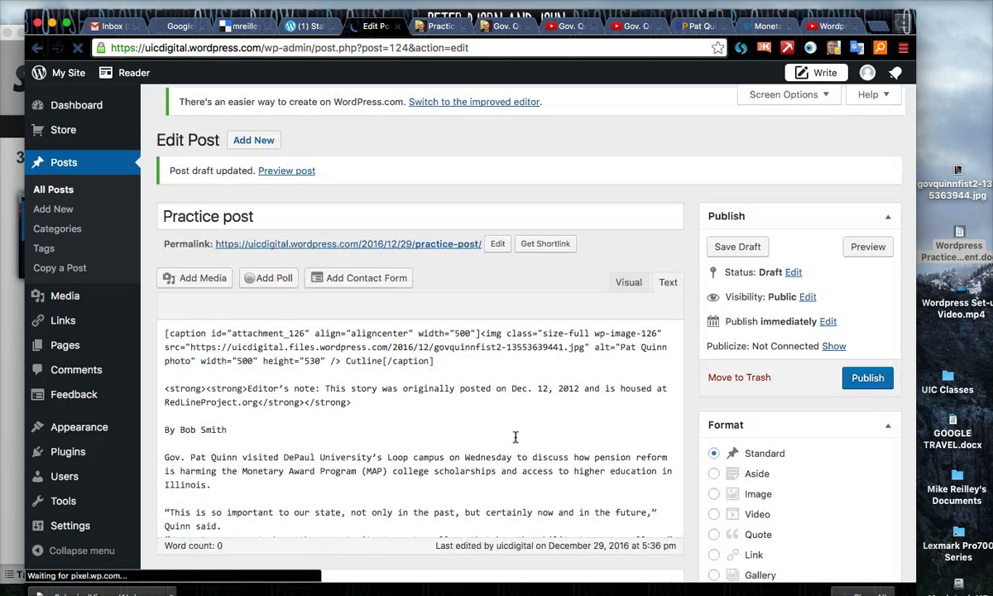
Step: Add two line breaks after the story's closing paragraph, which ends "and do what's required."
scroll(511, 431, "down", 5)
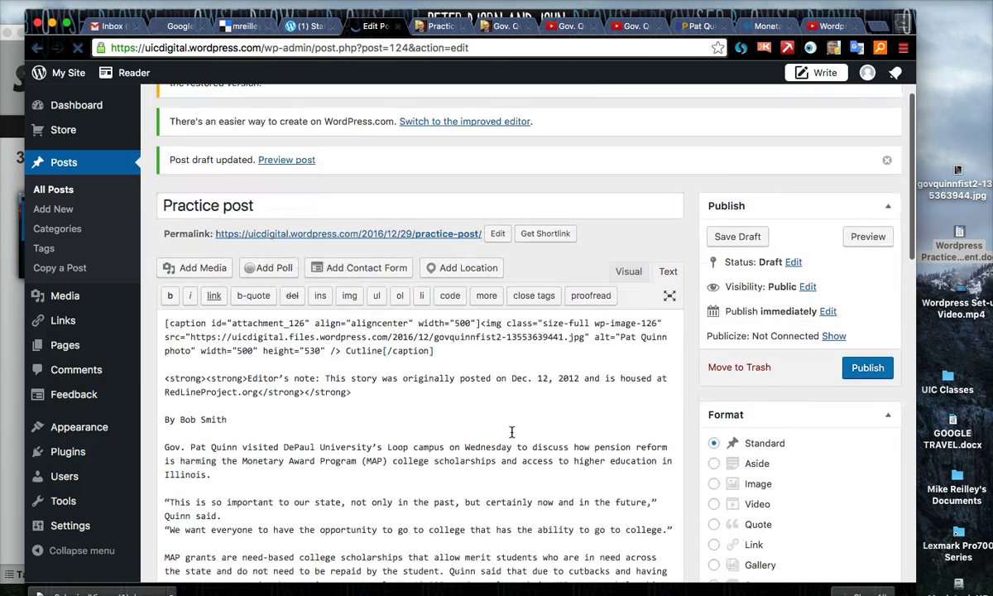
scroll(511, 431, "down", 15)
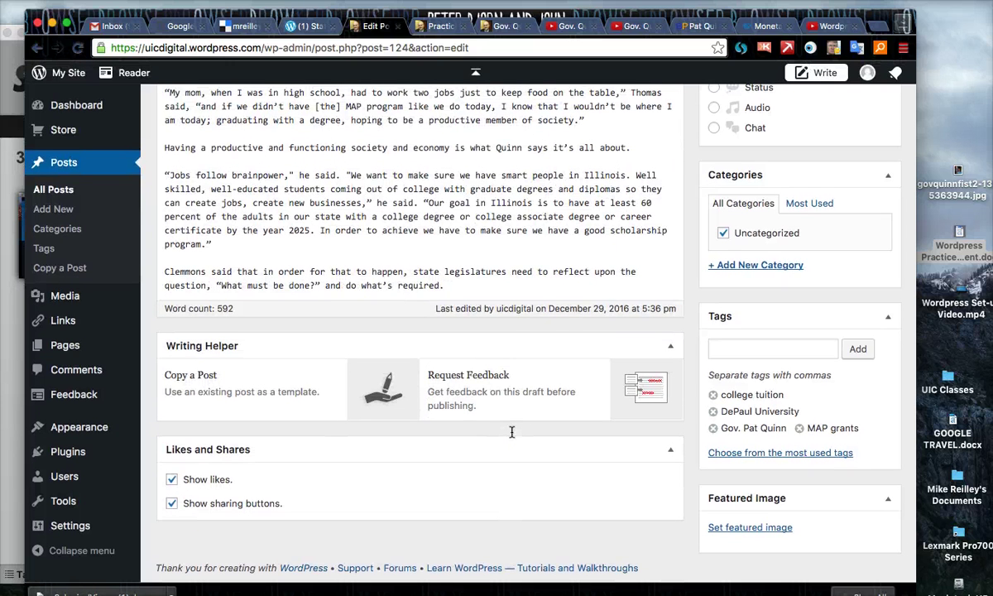
left_click(450, 286)
key("Return")
key("Return")
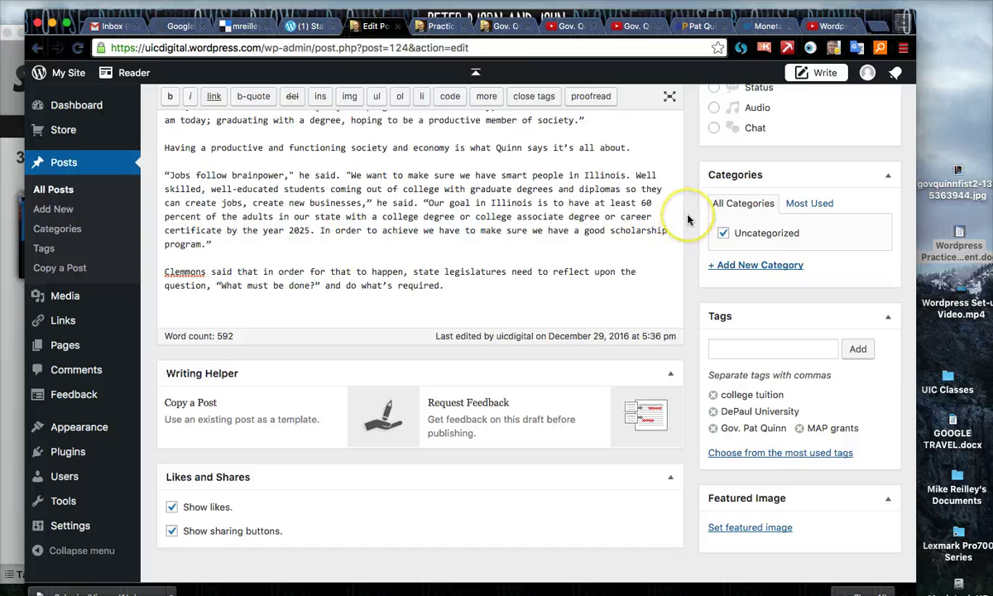
Step: Start a new Polldaddy poll for the post with the question "Should funding be increased for MAP grants?"
scroll(687, 220, "up", 4)
scroll(687, 219, "down", 1)
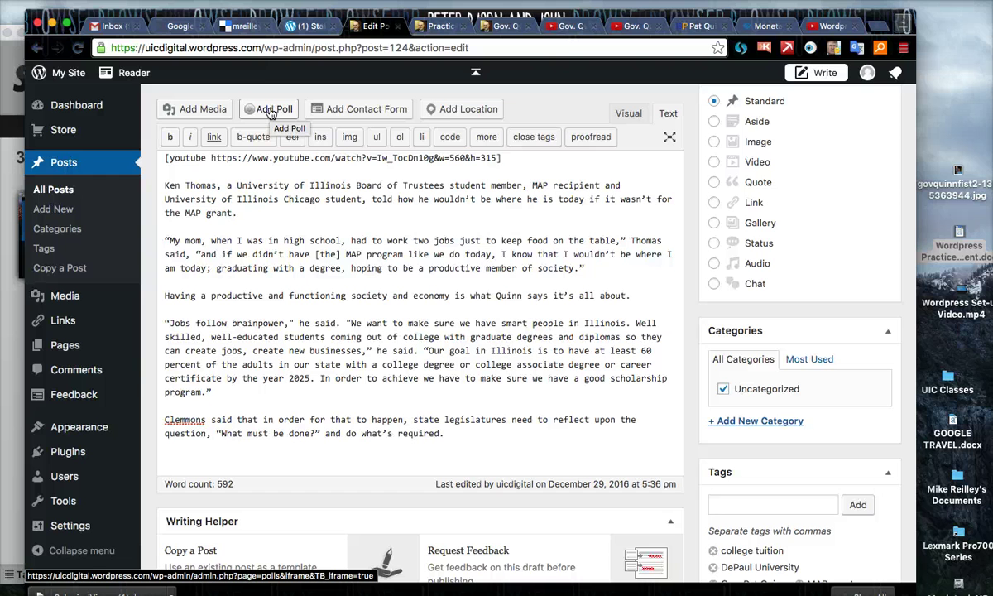
left_click(259, 112)
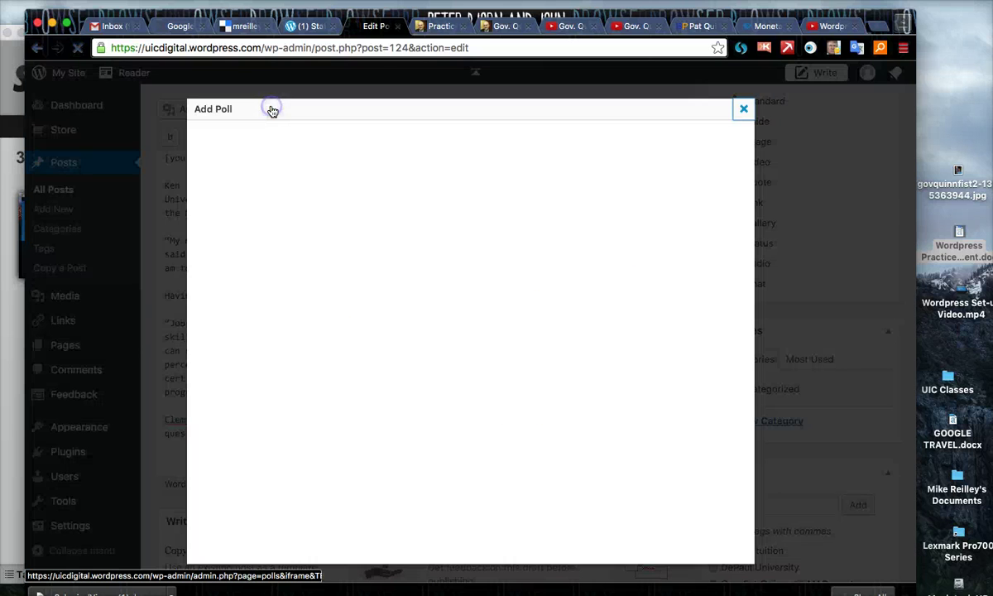
mouse_move(377, 328)
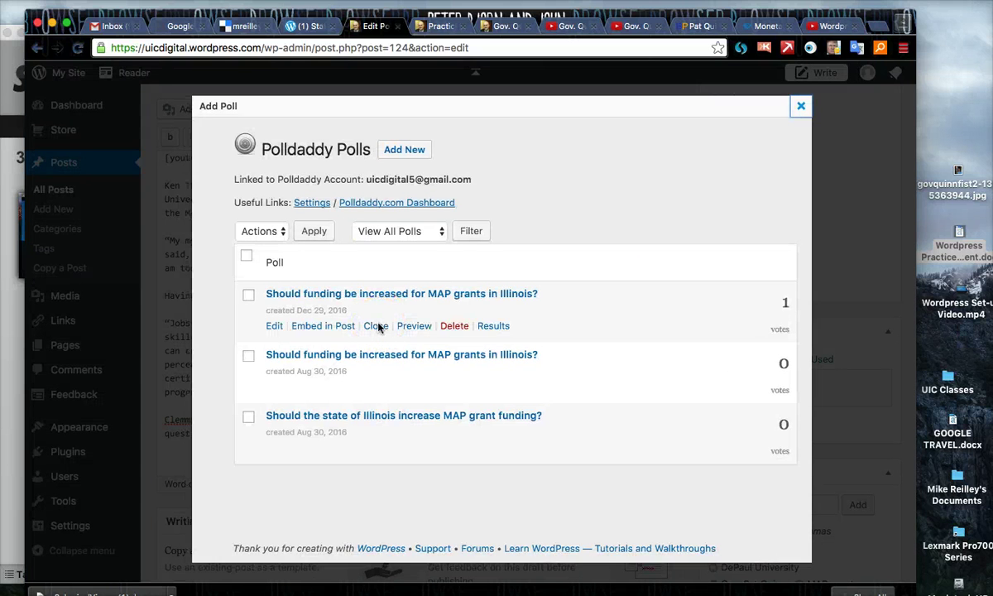
left_click(406, 150)
left_click_drag(308, 196, 219, 201)
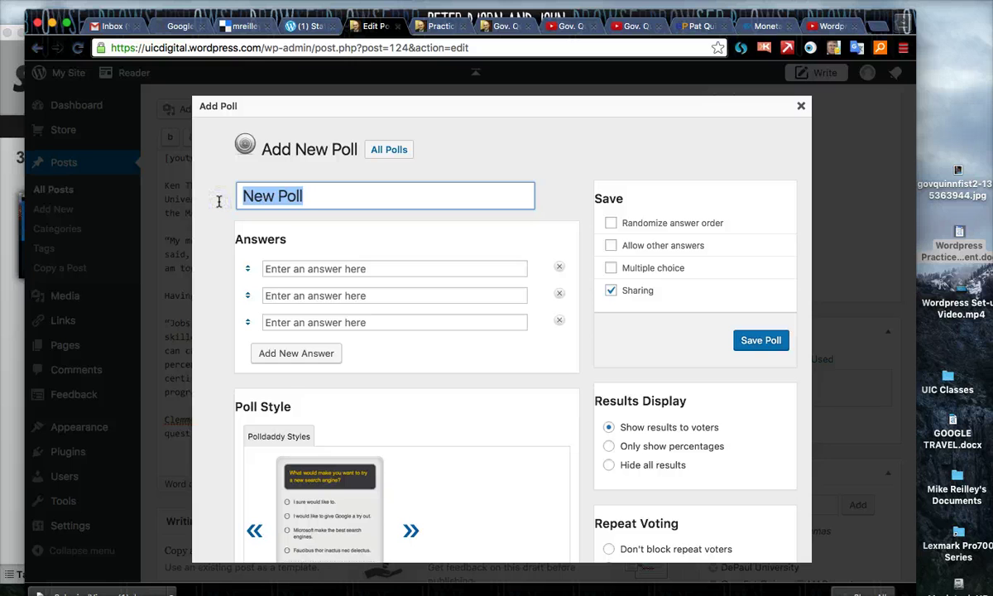
type("Should funding be increase")
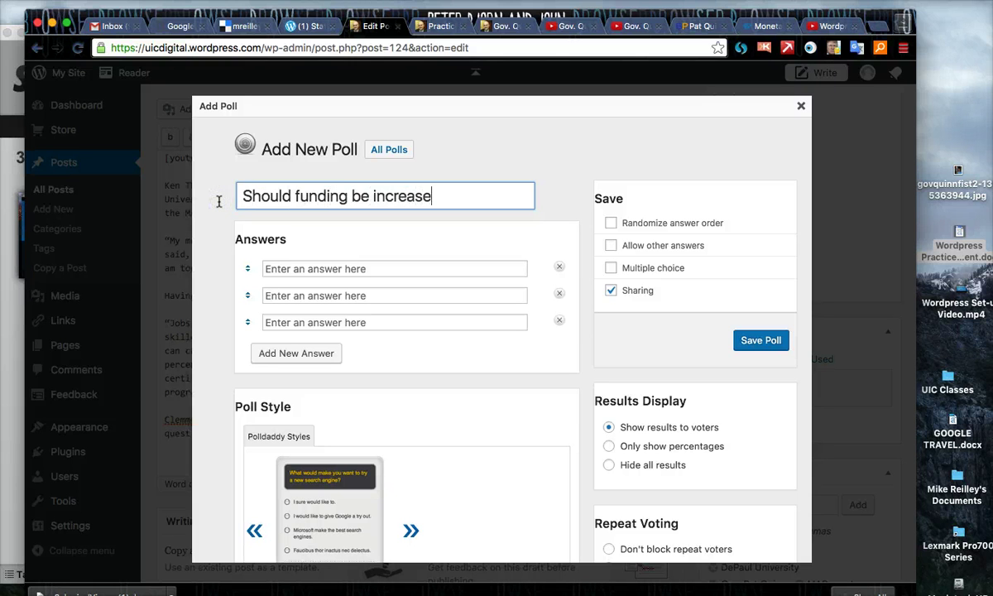
type("d for MAP g")
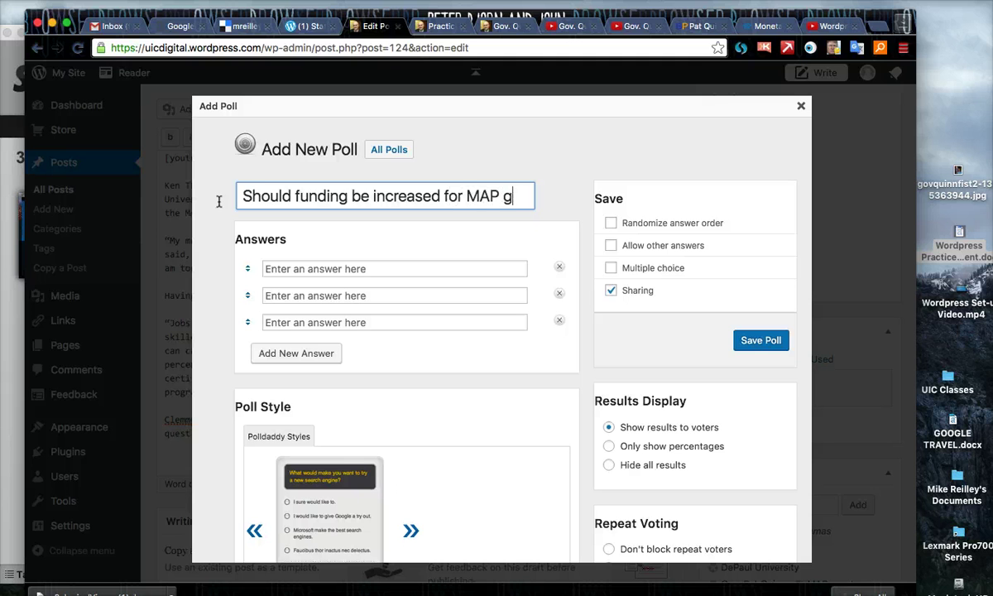
type("rants?")
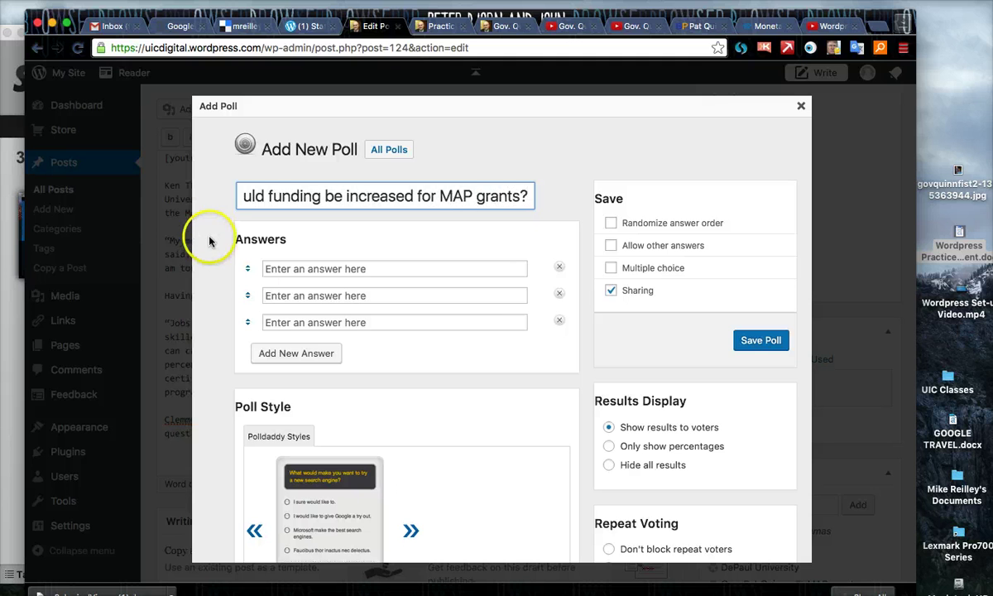
Step: Enter the poll answers "Yes" and "No", and choose the Plastic Grey poll style in the Wide size
left_click(280, 266)
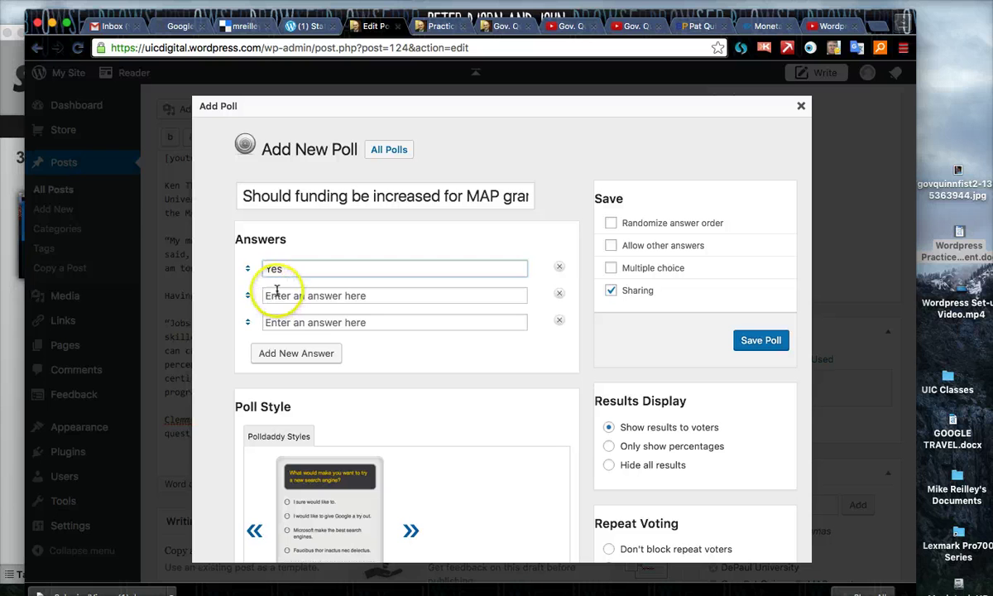
left_click(276, 294)
type("No")
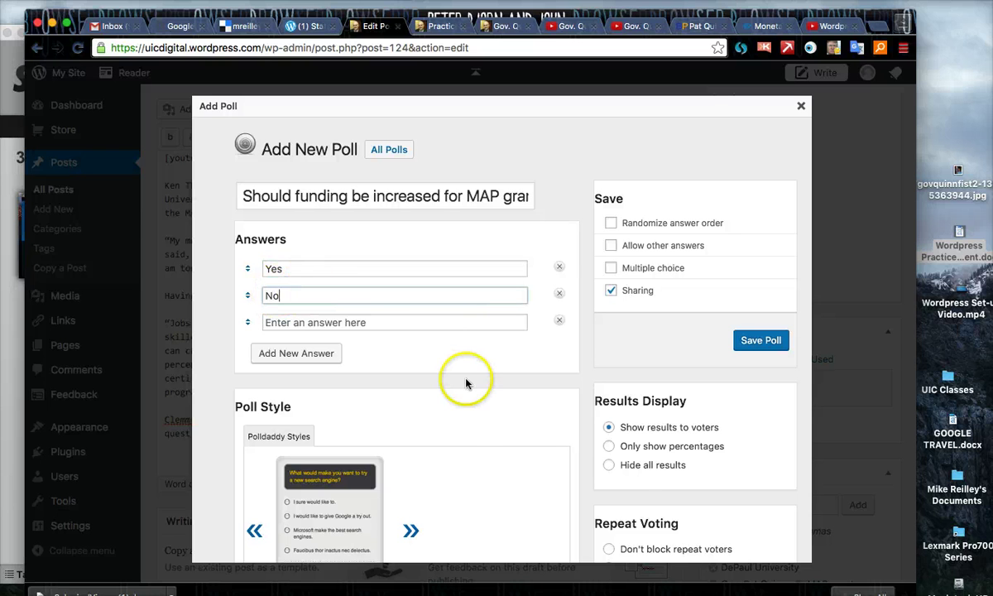
scroll(465, 409, "down", 4)
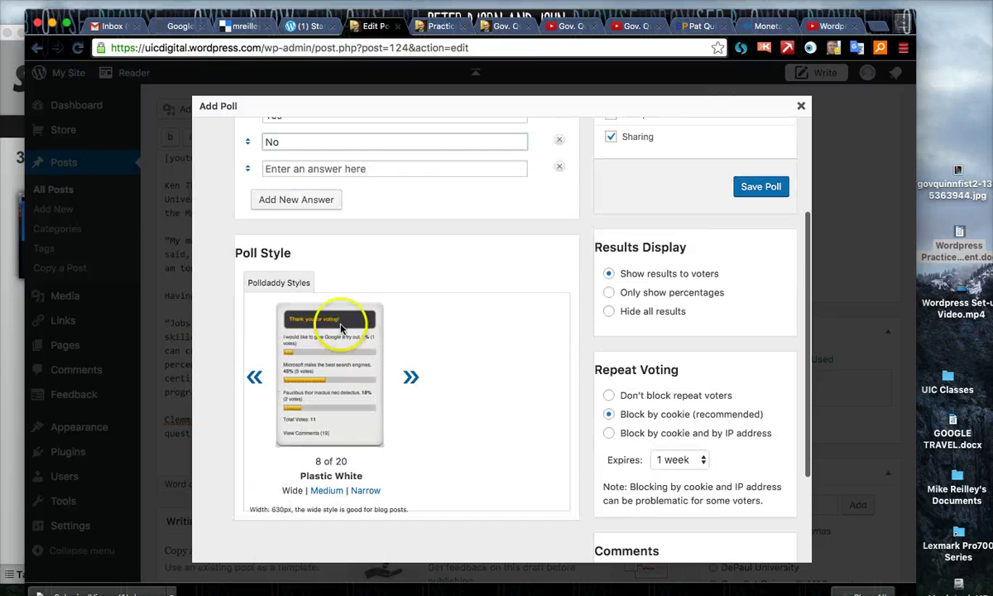
left_click(412, 379)
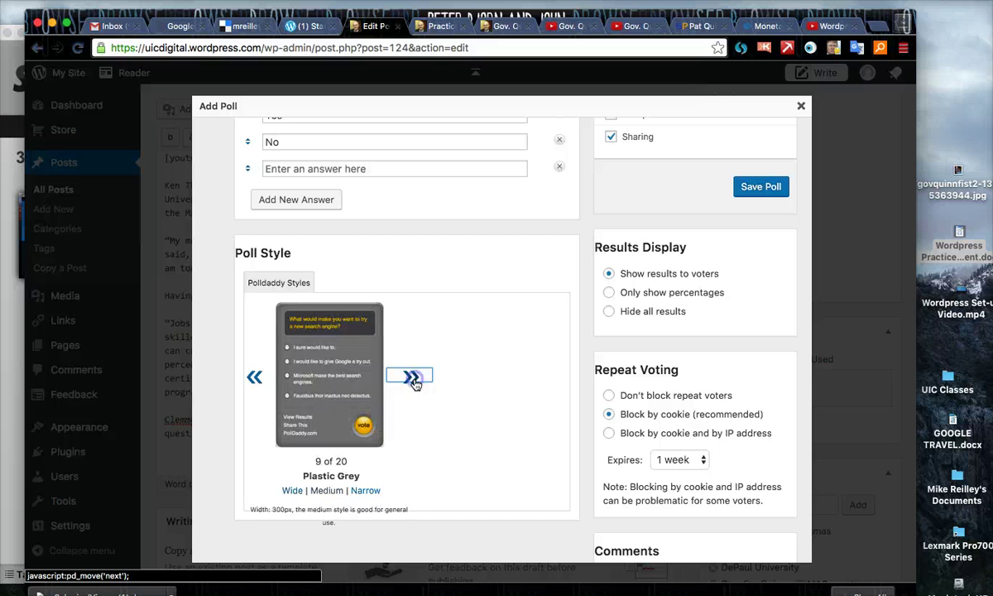
left_click(293, 492)
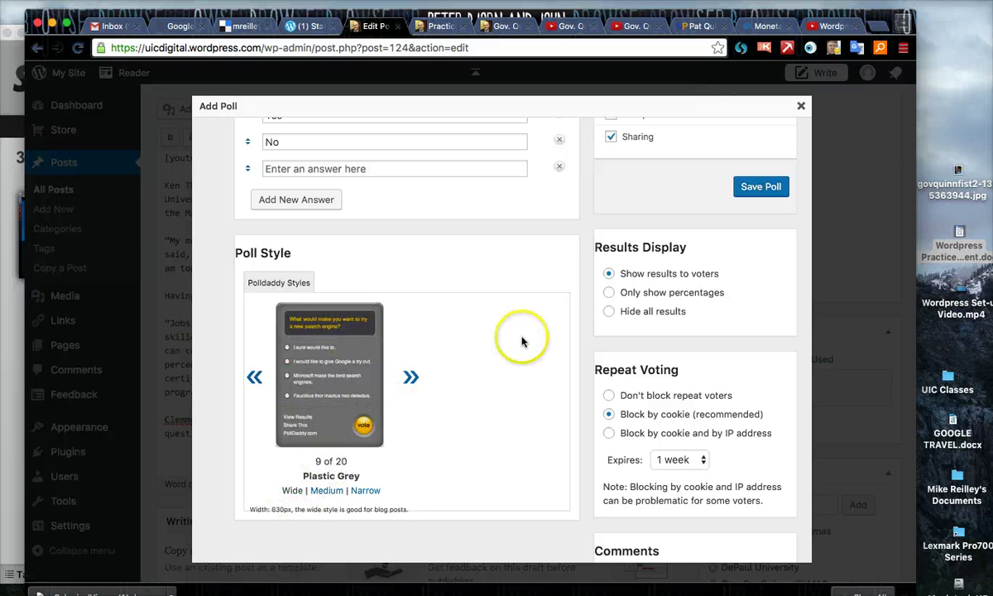
Step: Save the poll, embed it at the end of the post, and highlight its inserted shortcode
scroll(586, 271, "up", 4)
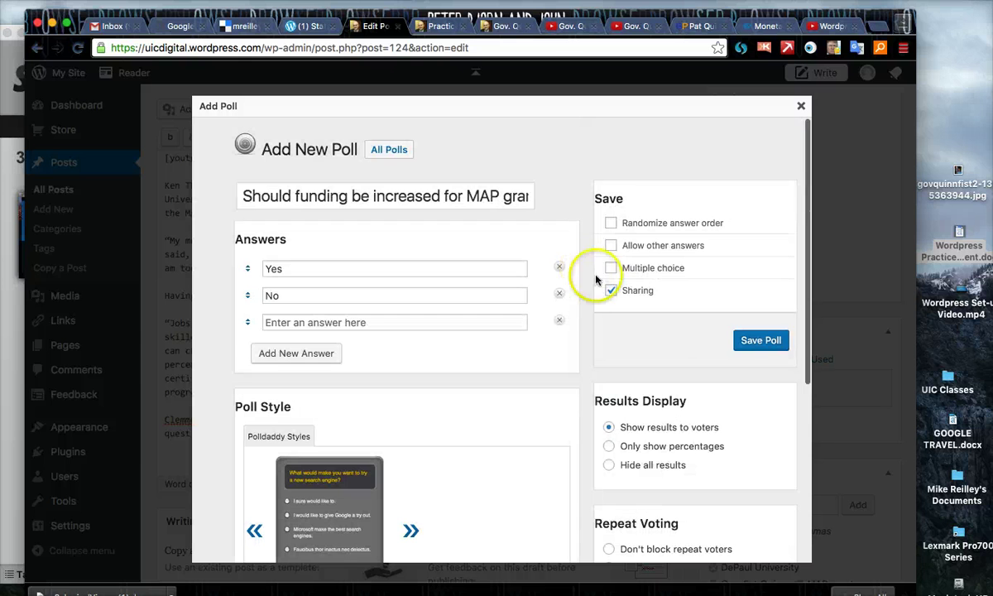
left_click(761, 342)
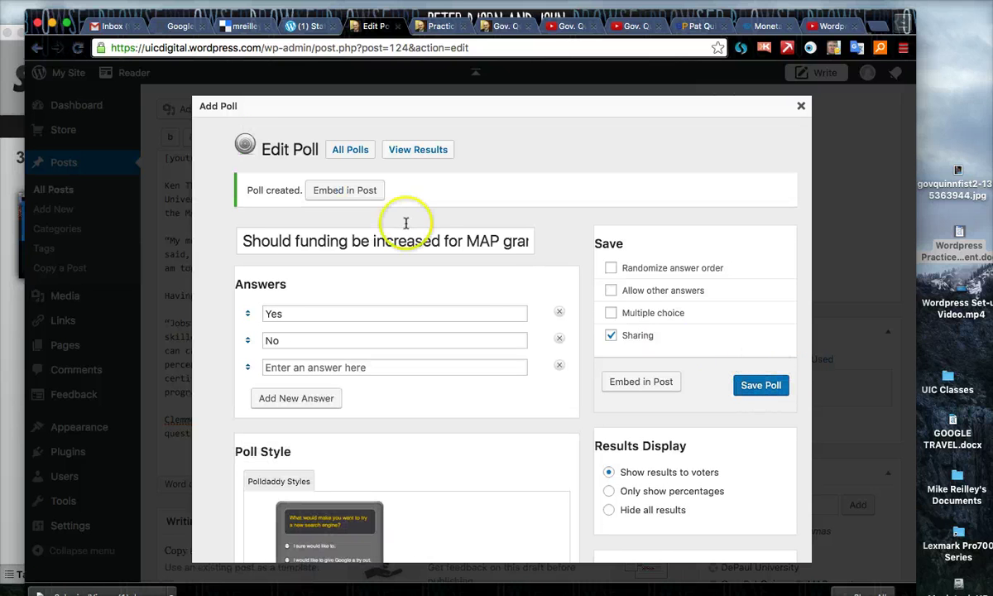
left_click(343, 191)
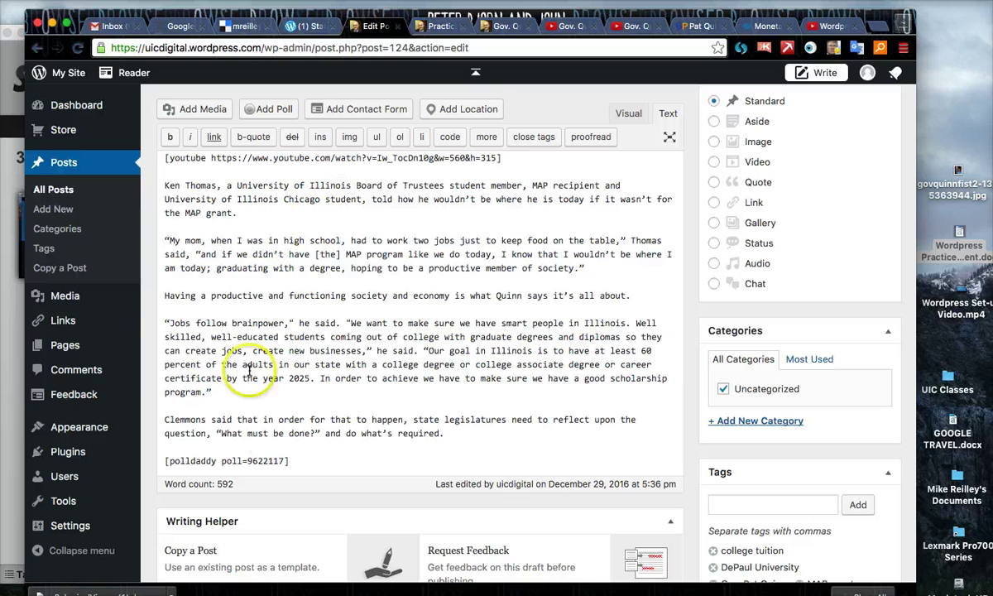
left_click_drag(292, 459, 193, 460)
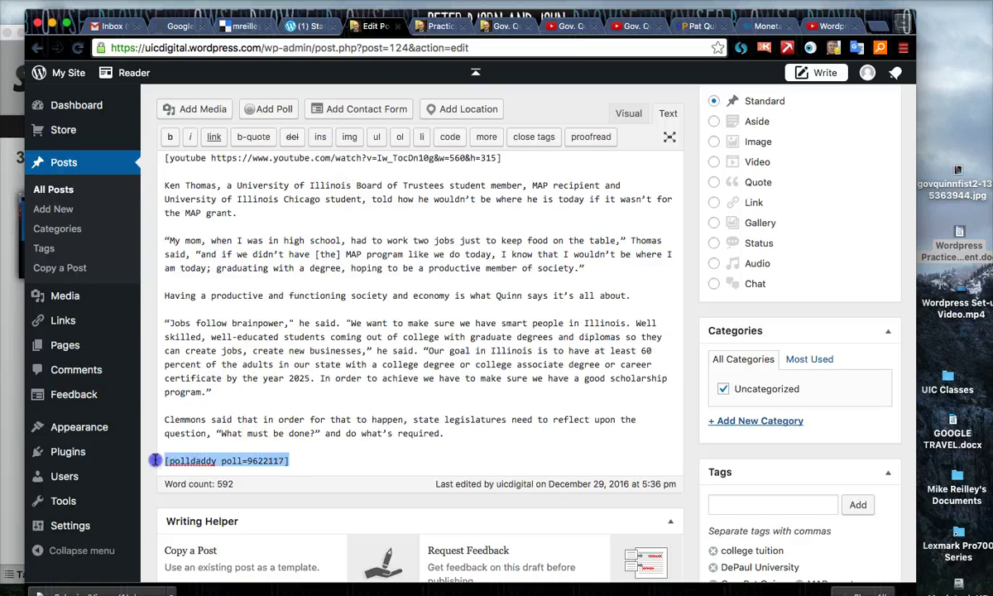
Step: Save the post draft with the embedded poll and open a preview of the post
scroll(481, 349, "up", 15)
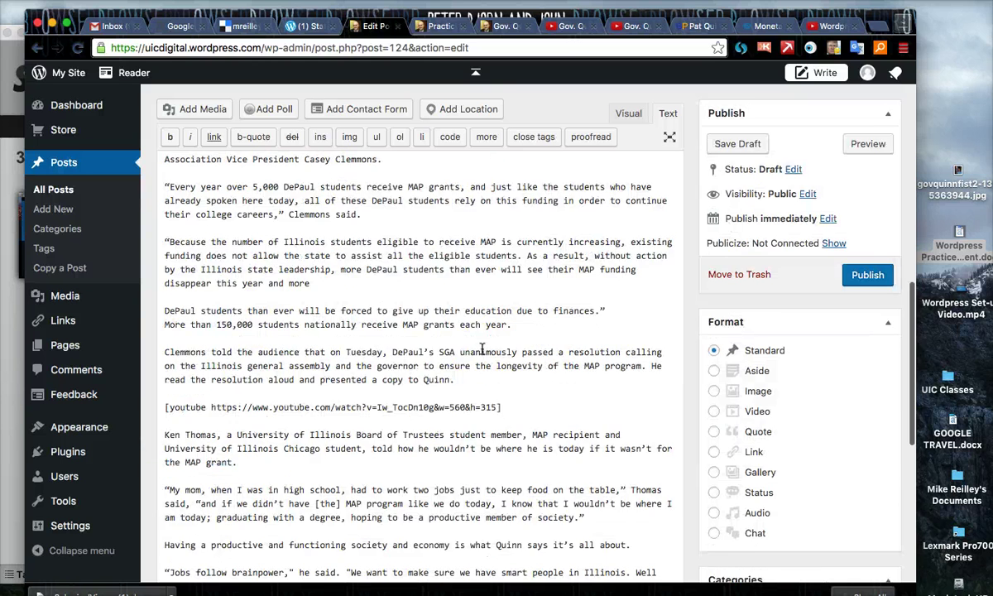
left_click(733, 147)
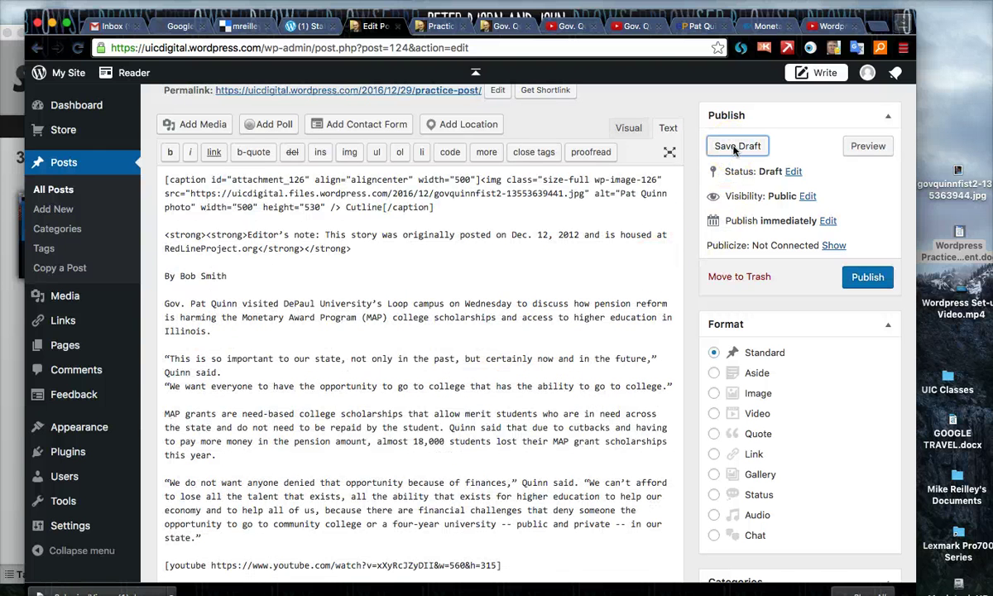
left_click(865, 146)
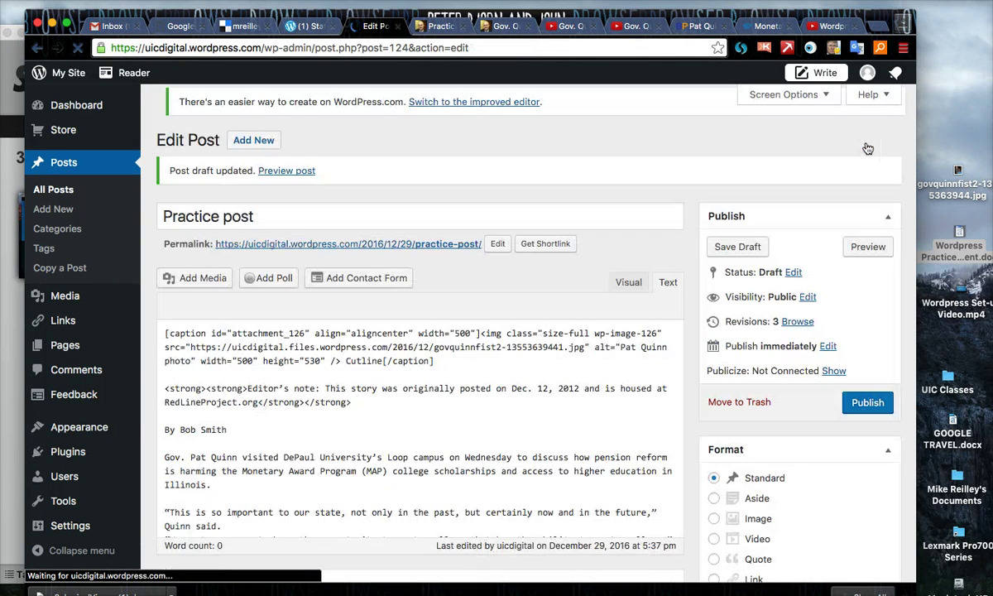
left_click(869, 257)
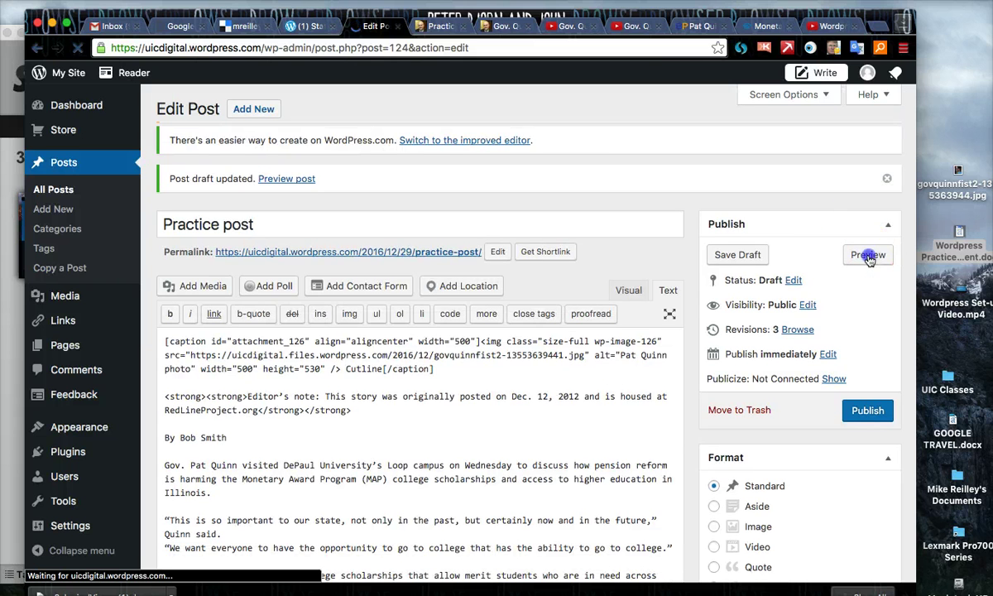
Step: Preview the practice post, check its photo, tags, both videos and the poll, and close the preview
left_click(870, 333)
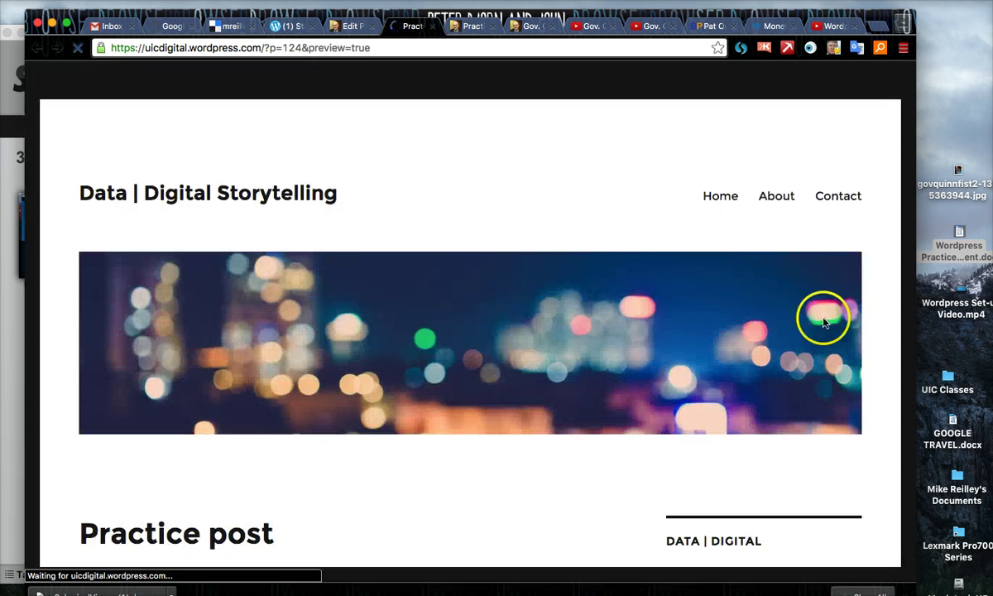
scroll(373, 425, "down", 5)
scroll(374, 428, "down", 10)
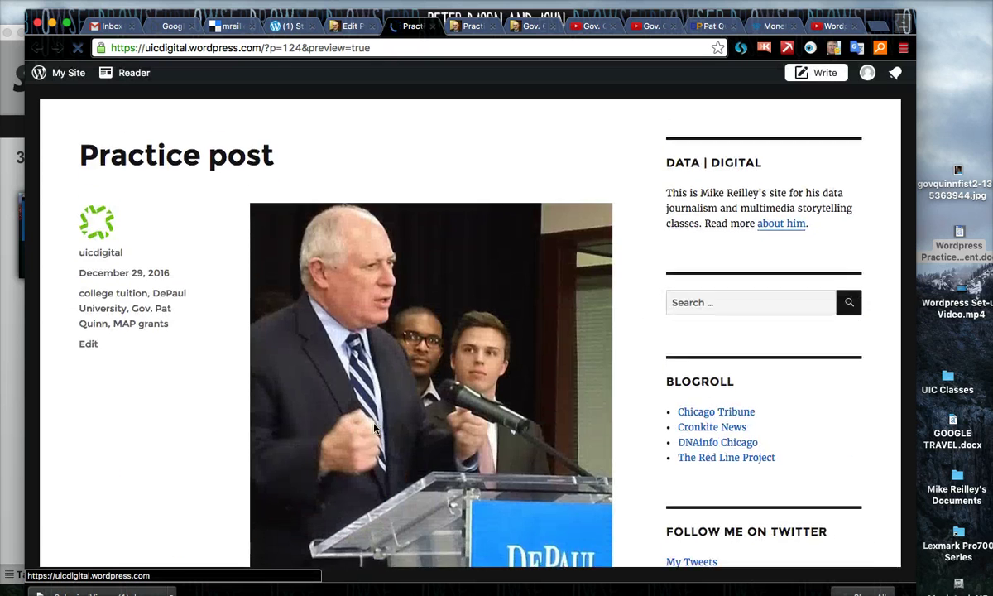
scroll(374, 428, "down", 10)
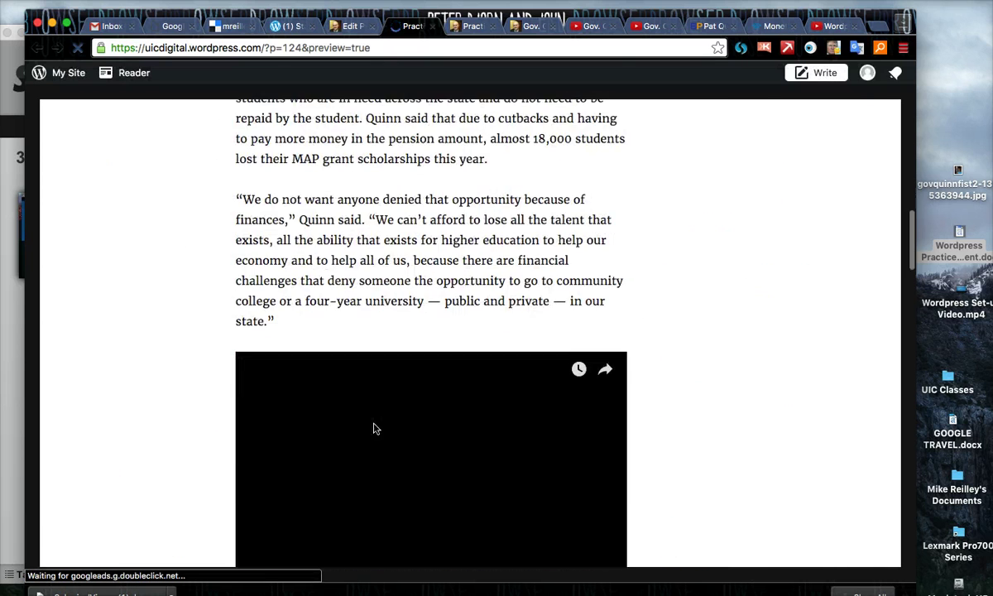
scroll(374, 428, "down", 18)
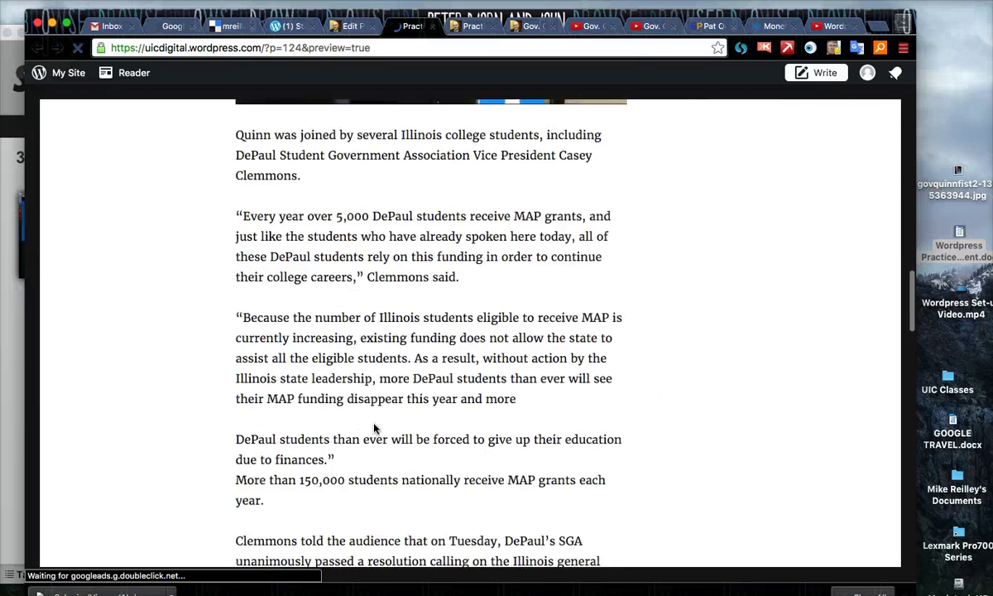
scroll(374, 427, "down", 9)
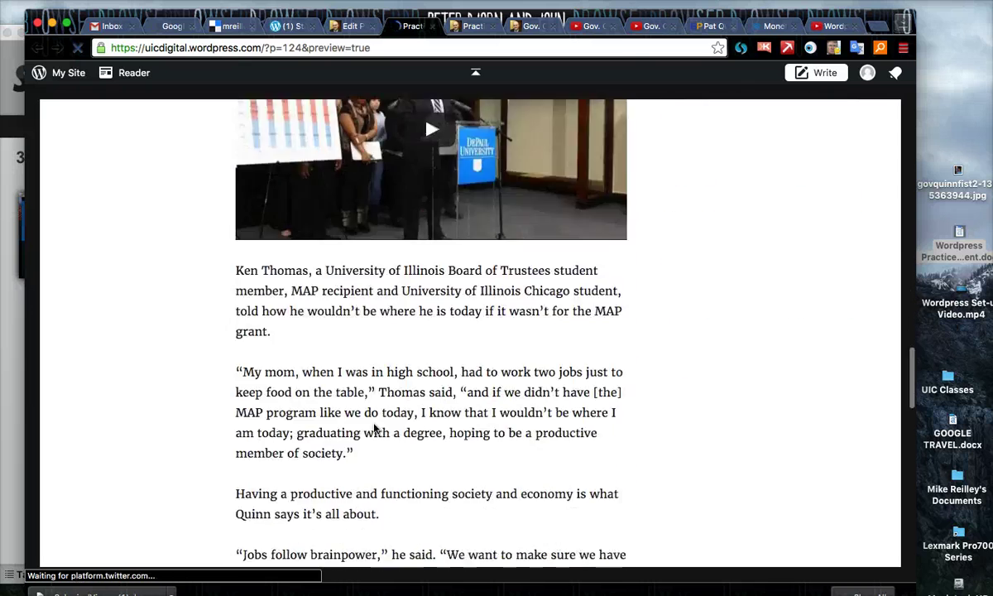
scroll(374, 428, "down", 8)
scroll(374, 428, "down", 3)
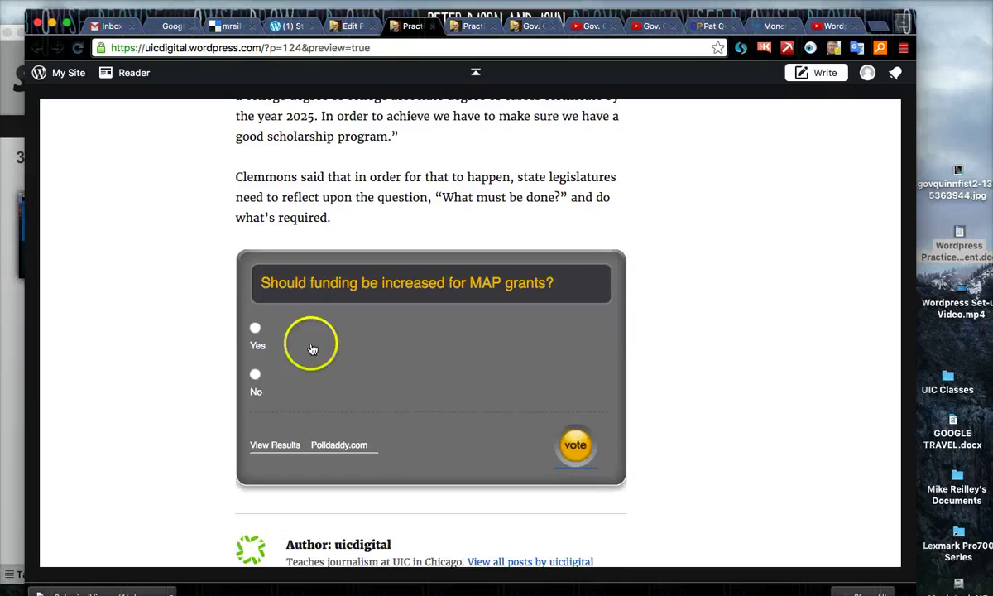
scroll(298, 327, "up", 20)
scroll(383, 193, "up", 20)
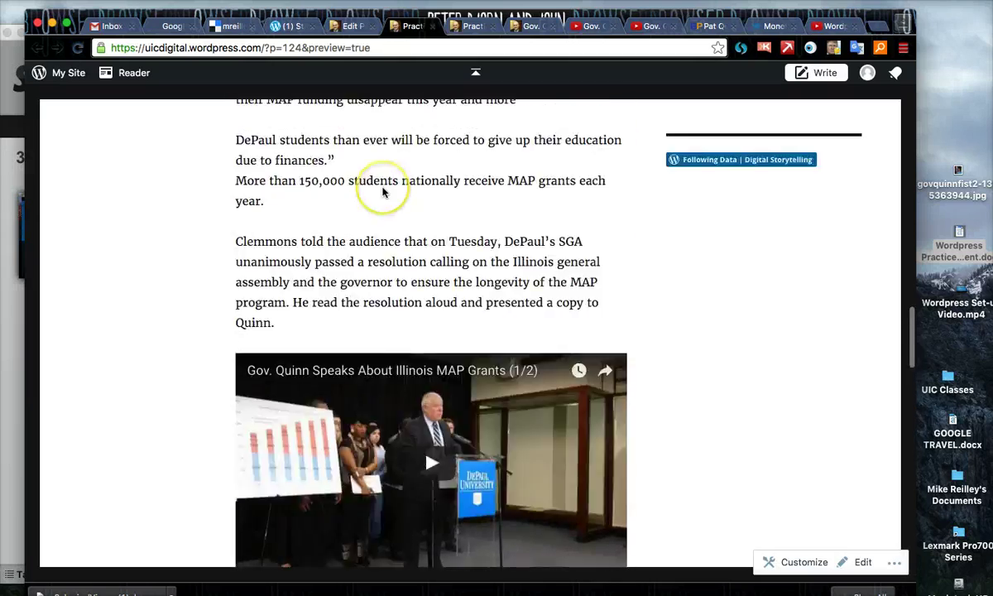
scroll(383, 192, "up", 5)
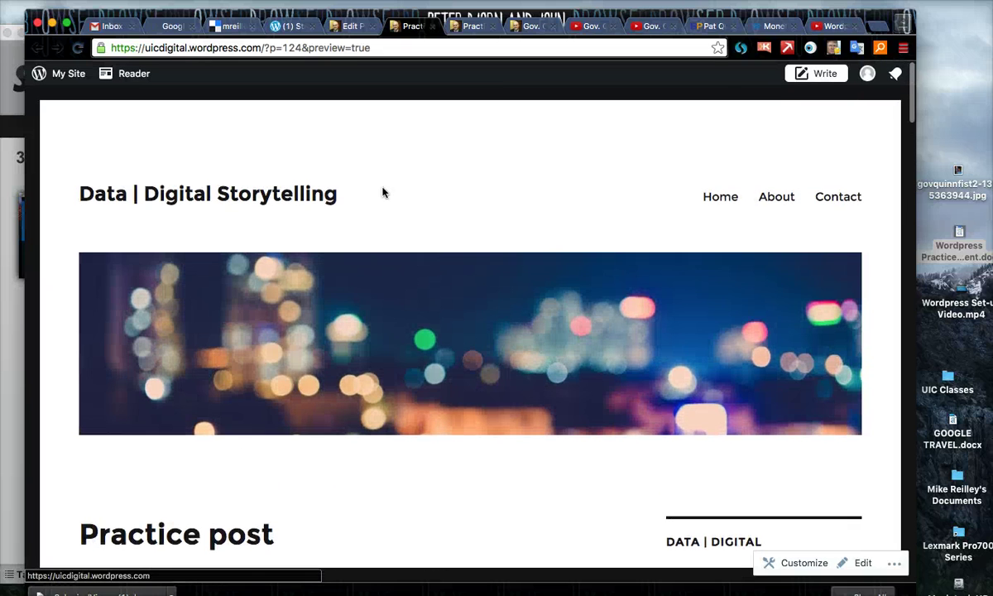
left_click(397, 37)
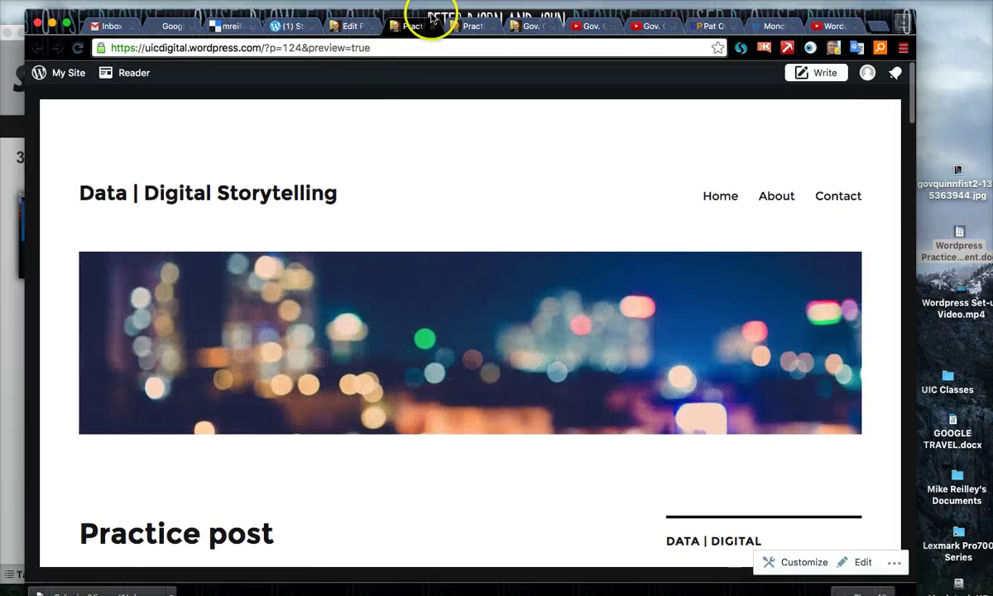
left_click(432, 26)
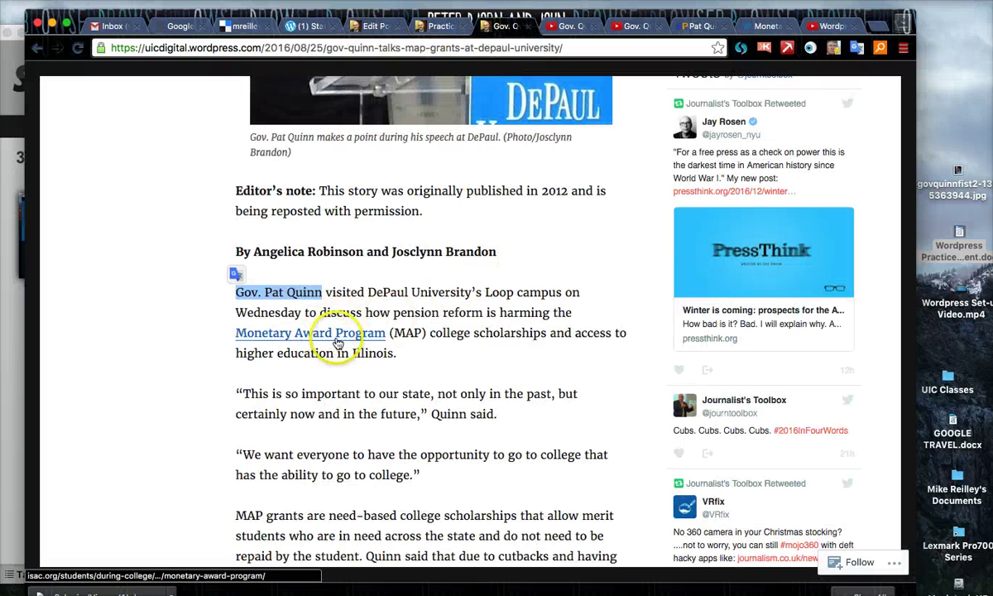
Step: Examine the published Gov. Quinn MAP grants story for its opening text, editor's note, tags and linked phrases
scroll(354, 412, "up", 4)
scroll(358, 412, "down", 3)
scroll(358, 411, "down", 3)
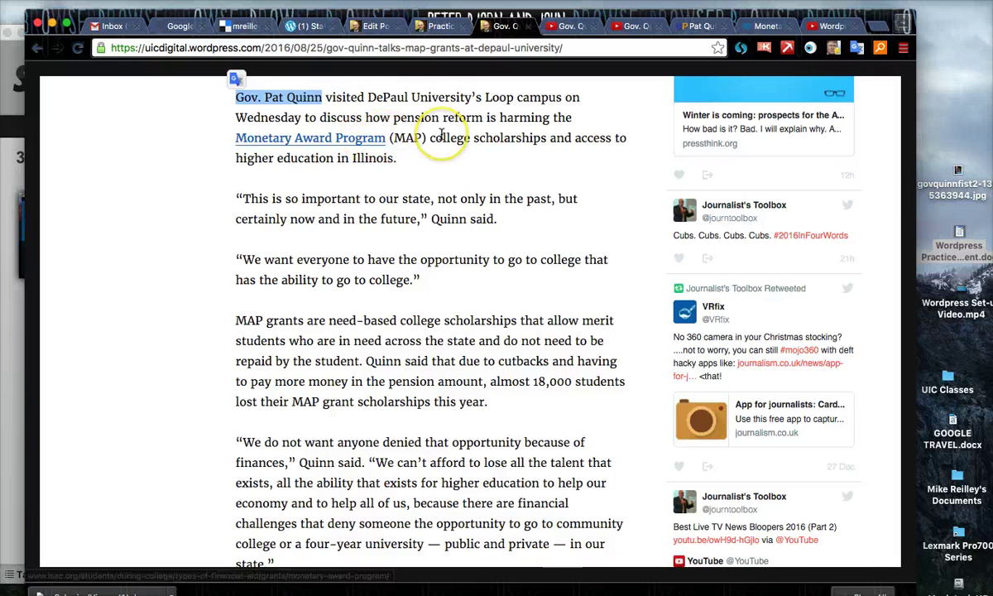
scroll(441, 133, "up", 4)
scroll(441, 133, "up", 8)
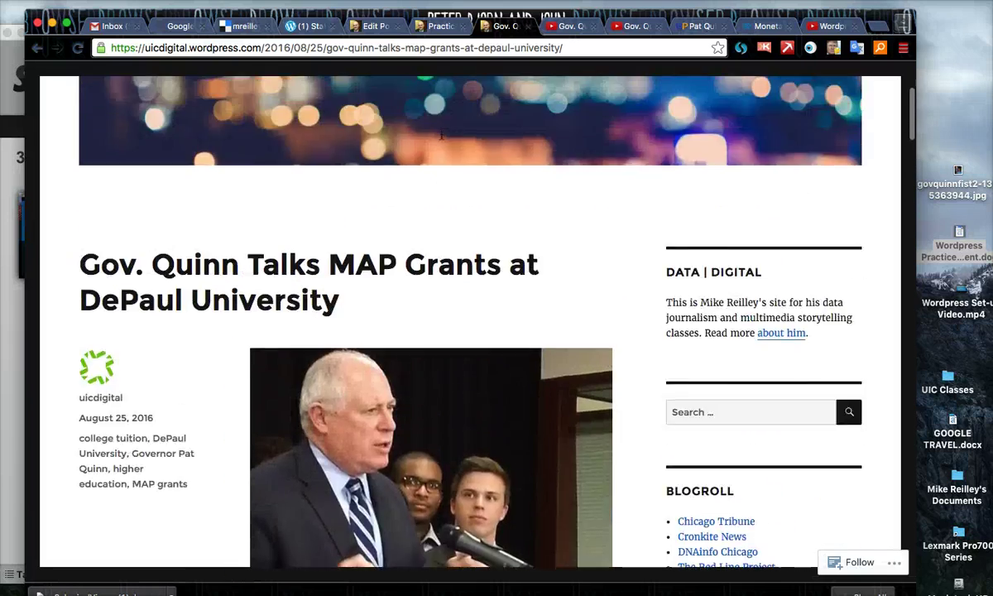
scroll(441, 133, "down", 8)
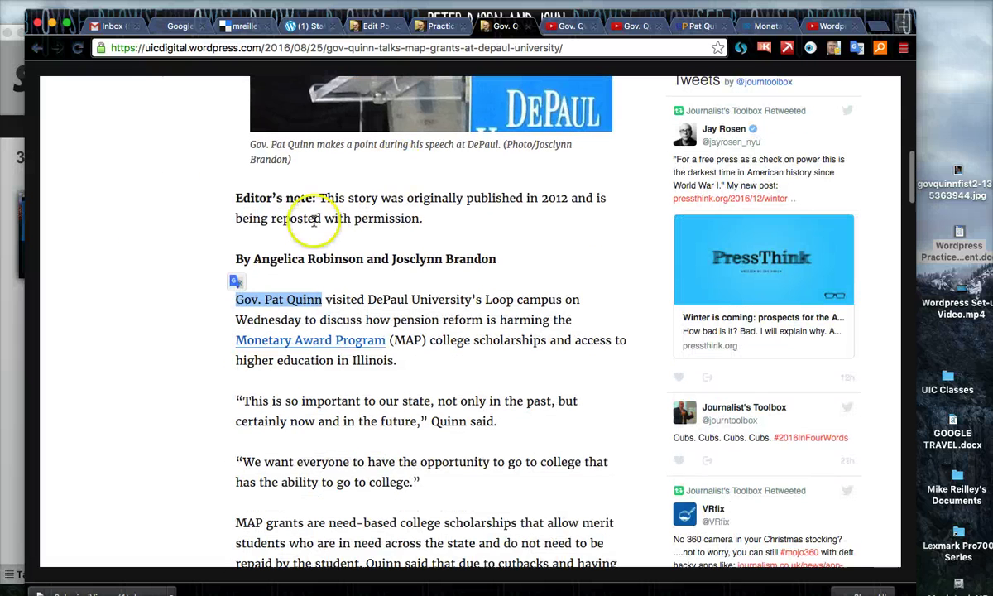
left_click(320, 298)
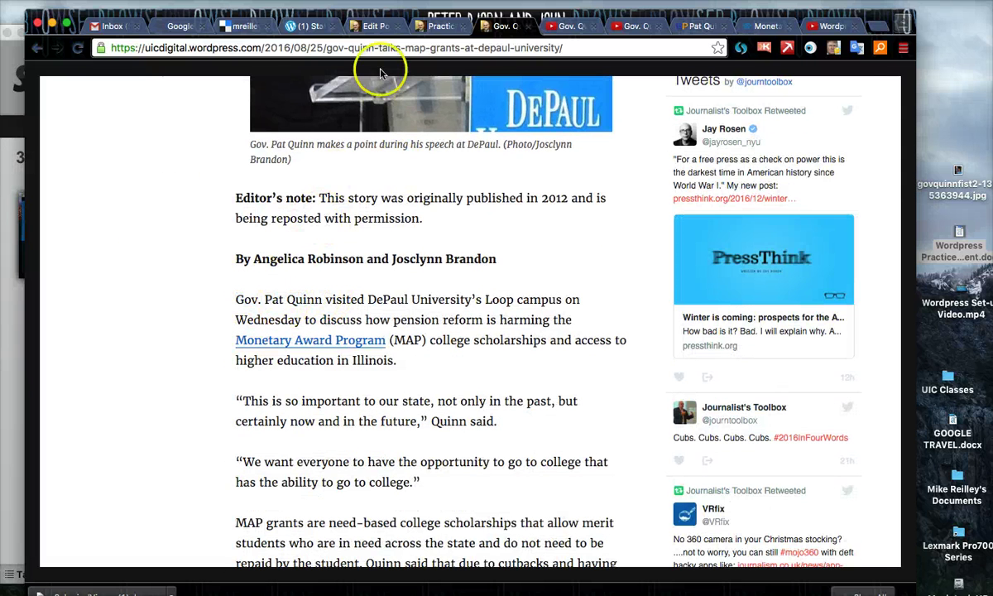
Step: Select "Gov. Pat Quinn" in the practice post's opening paragraph and copy the address of his Ballotpedia page
left_click(375, 25)
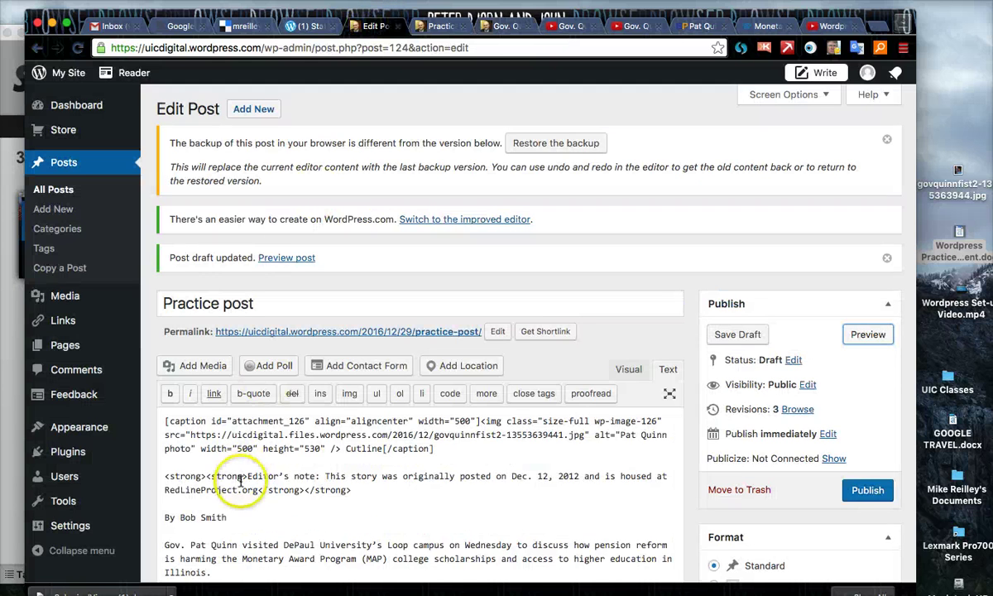
scroll(234, 421, "down", 3)
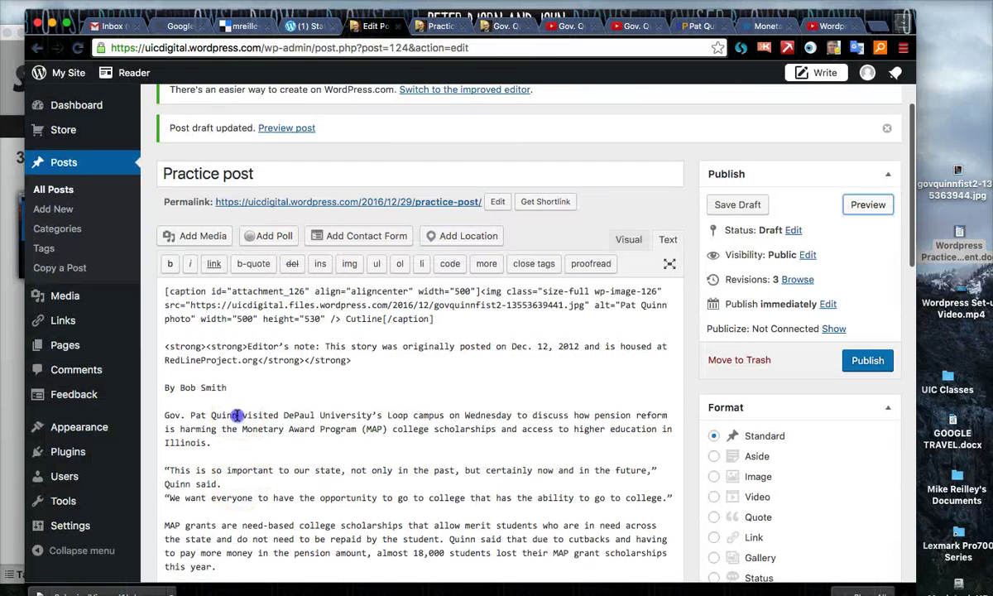
left_click_drag(237, 416, 163, 413)
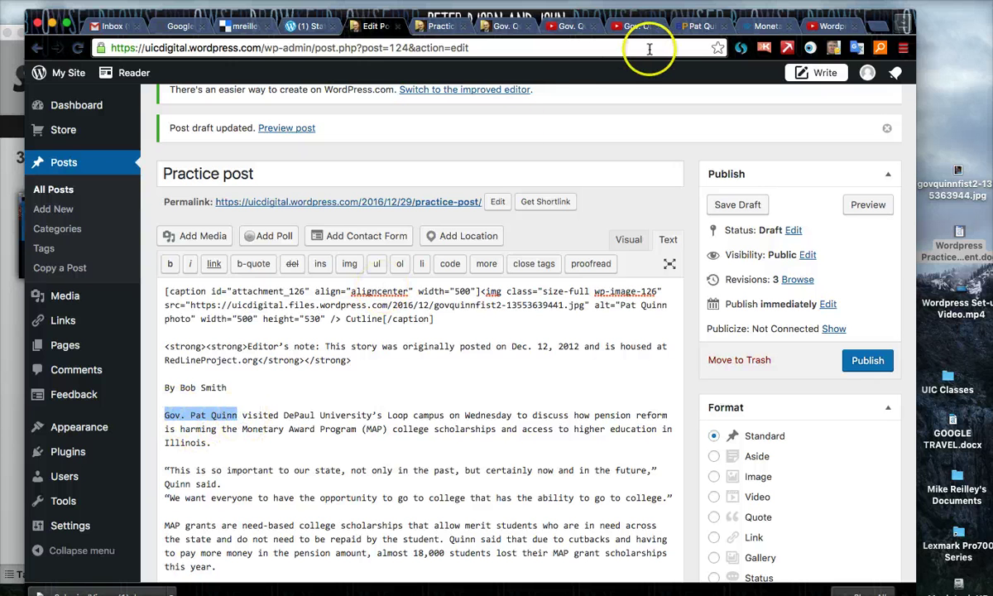
left_click(700, 26)
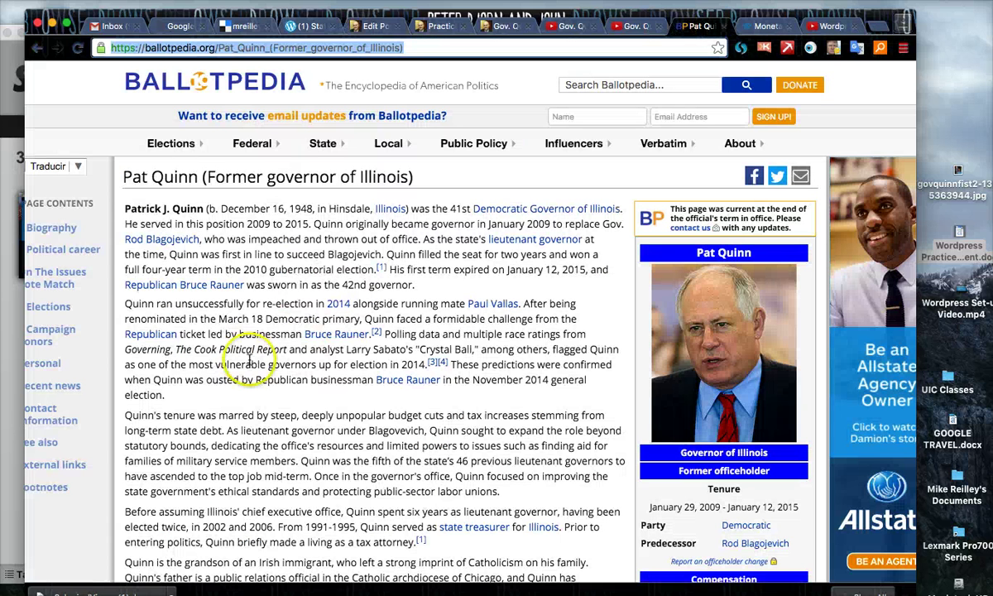
left_click(409, 47)
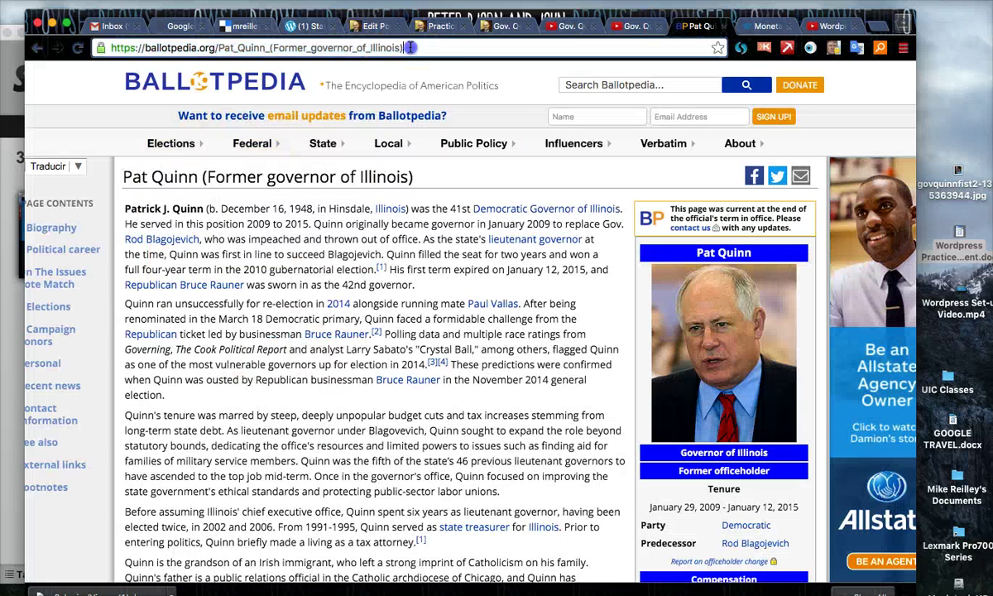
left_click_drag(409, 47, 51, 45)
key("super+c")
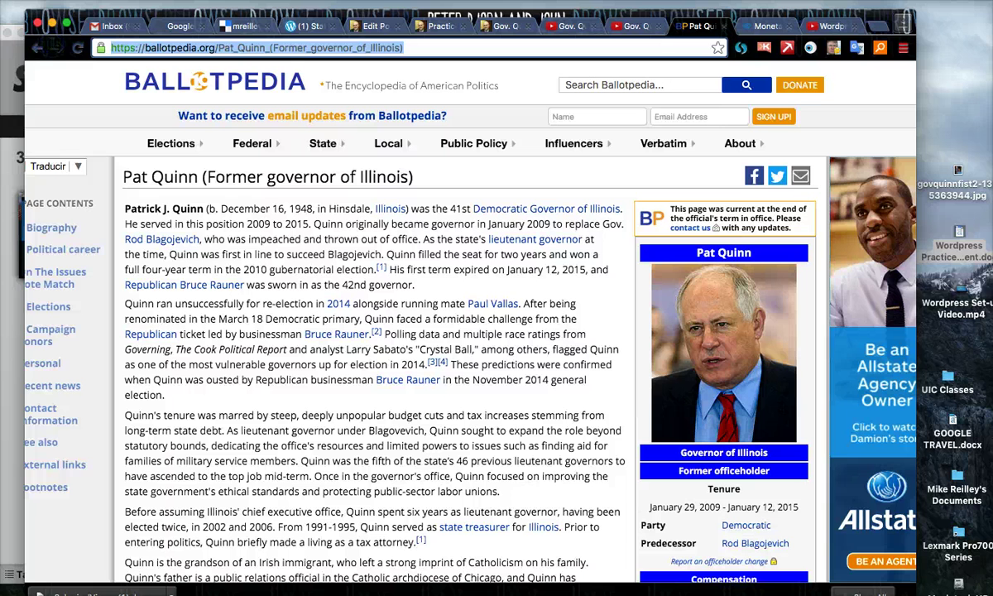
Step: Link the selected "Gov. Pat Quinn" text to the copied Ballotpedia address, set to open in a new tab
left_click(364, 25)
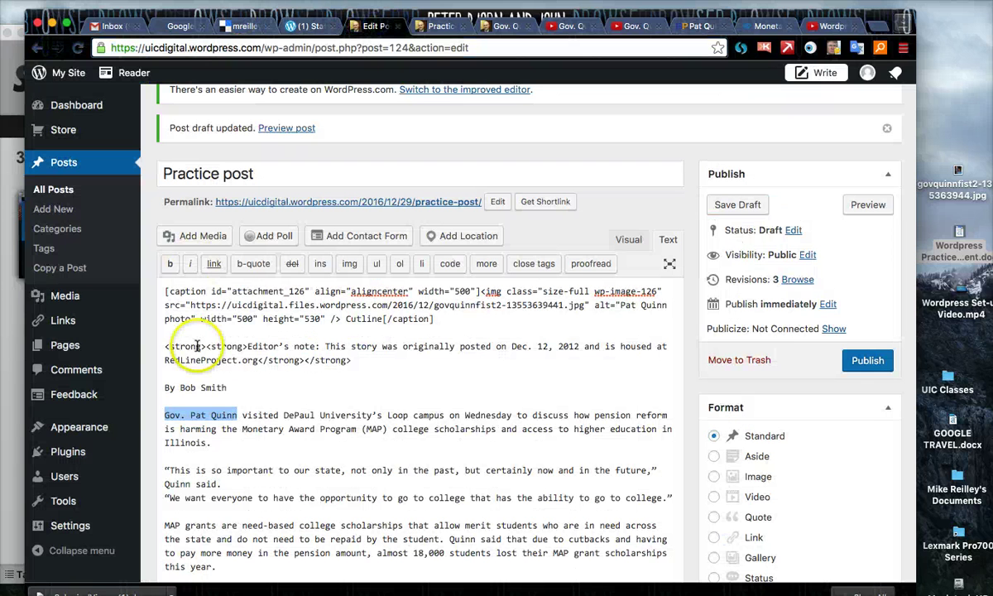
left_click(214, 265)
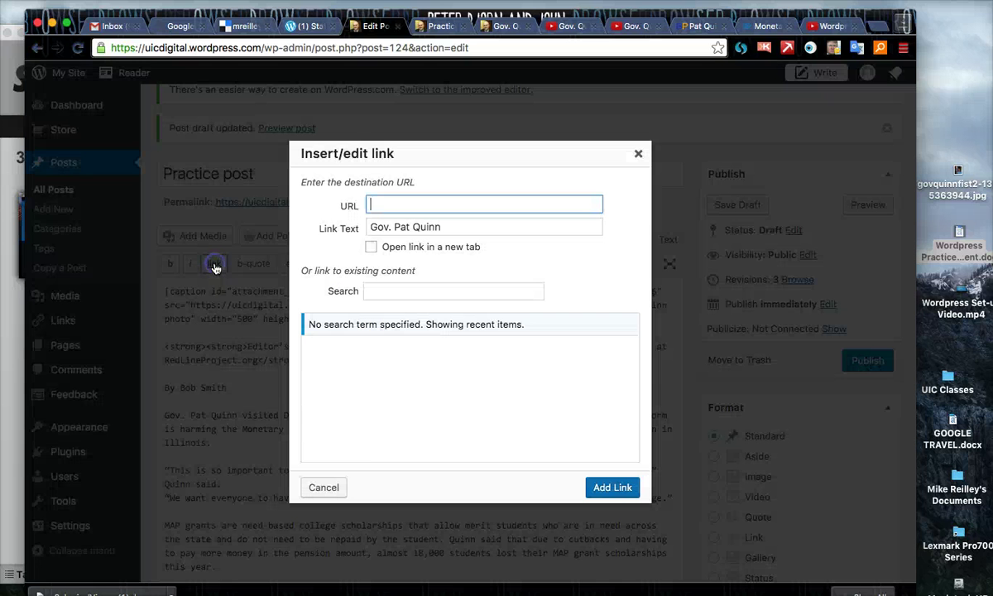
key("super+v")
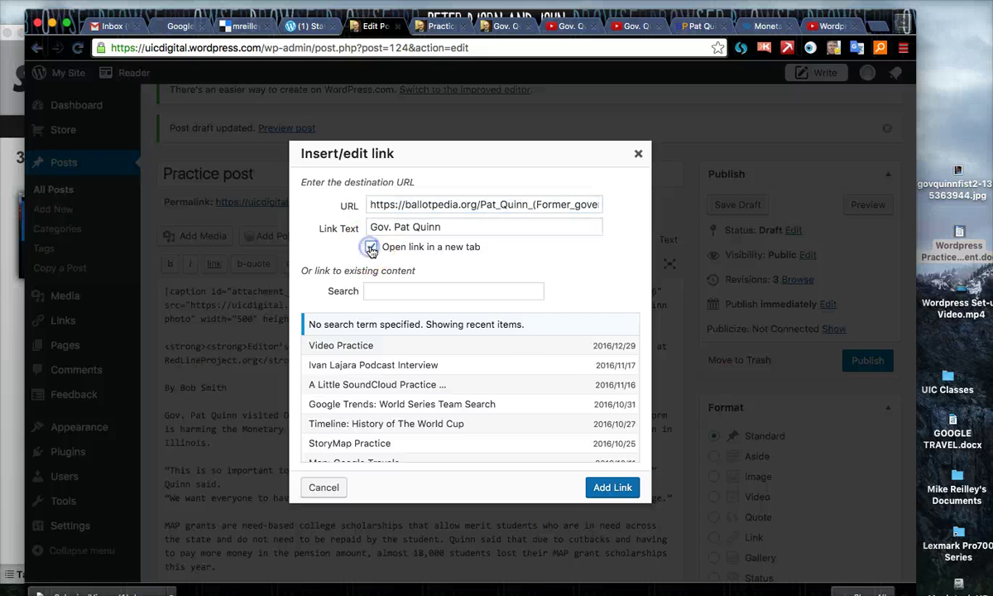
left_click(613, 489)
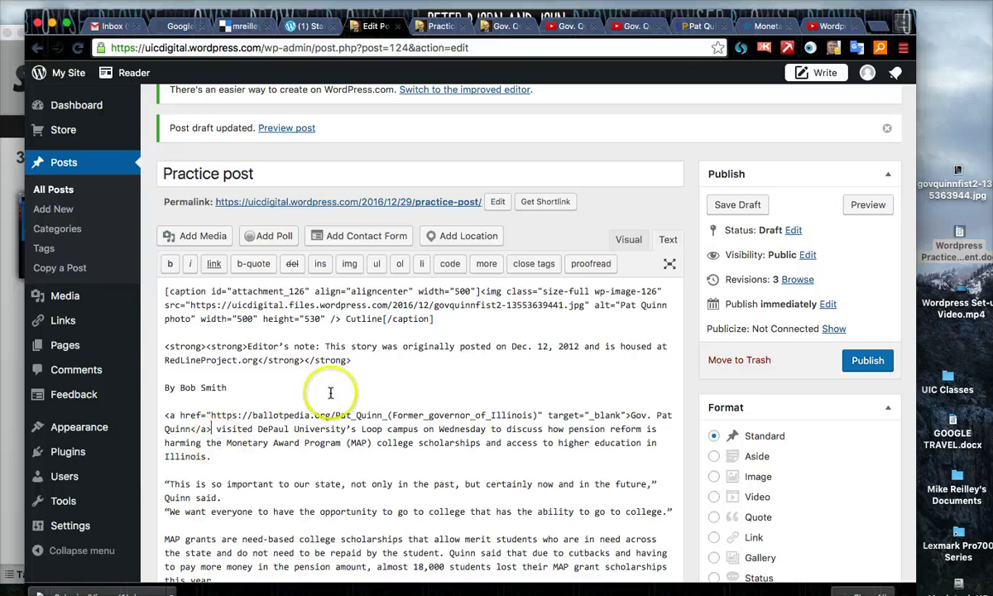
Step: Copy the address of the ISAC Monetary Award Program page and return to the post editor
left_click(765, 27)
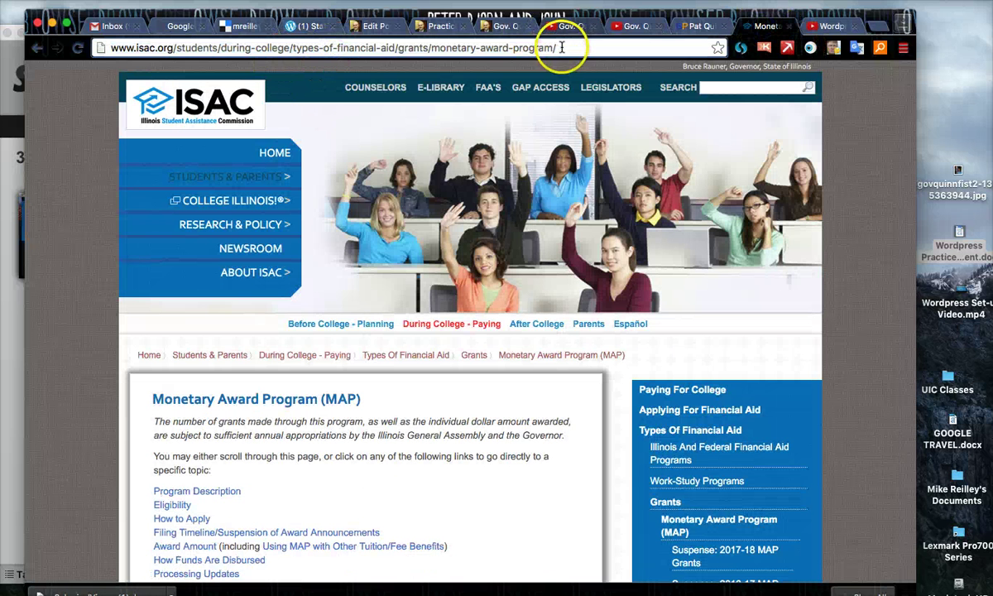
left_click_drag(559, 47, 94, 41)
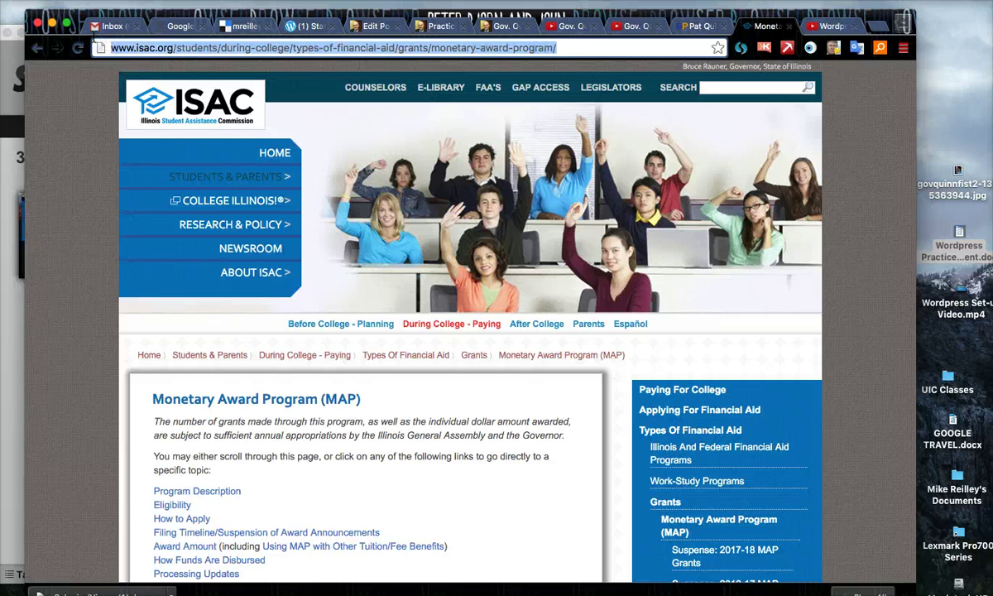
left_click(312, 29)
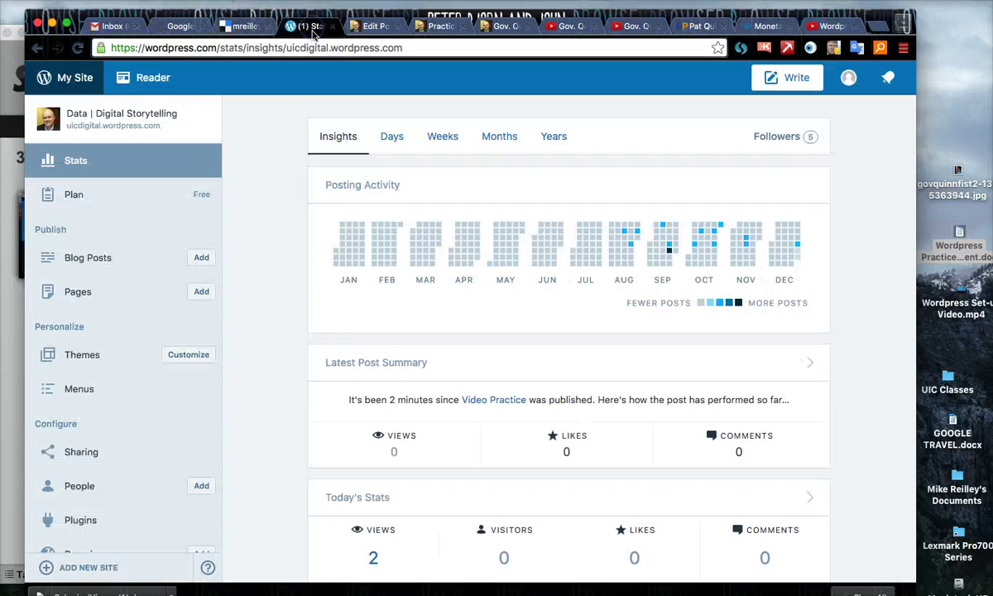
left_click(371, 26)
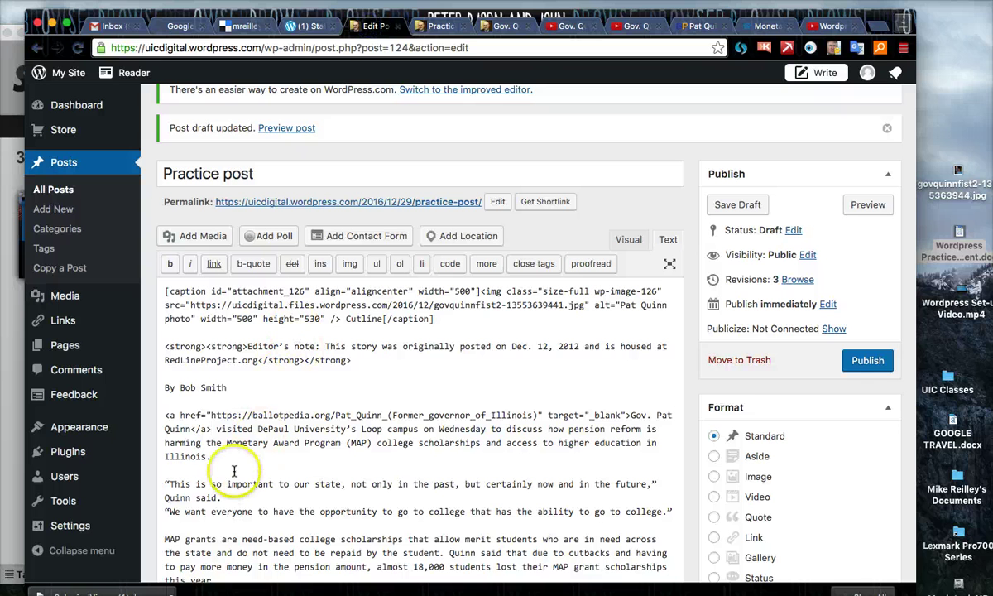
Step: Link "Monetary Award Program" in the opening paragraph to the copied ISAC address, keeping it set to open in a new tab
left_click_drag(227, 443, 245, 442)
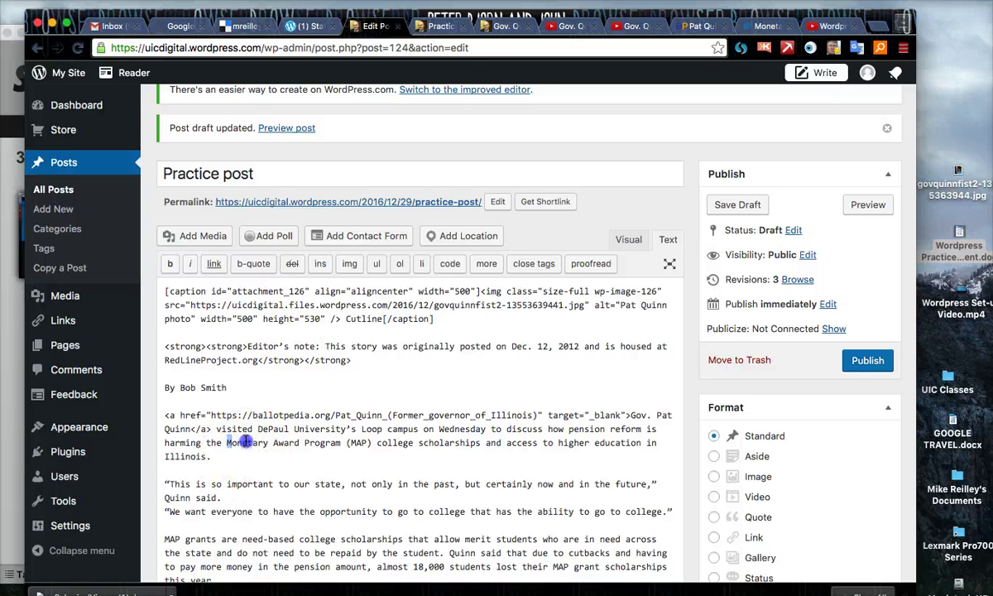
left_click_drag(339, 443, 341, 443)
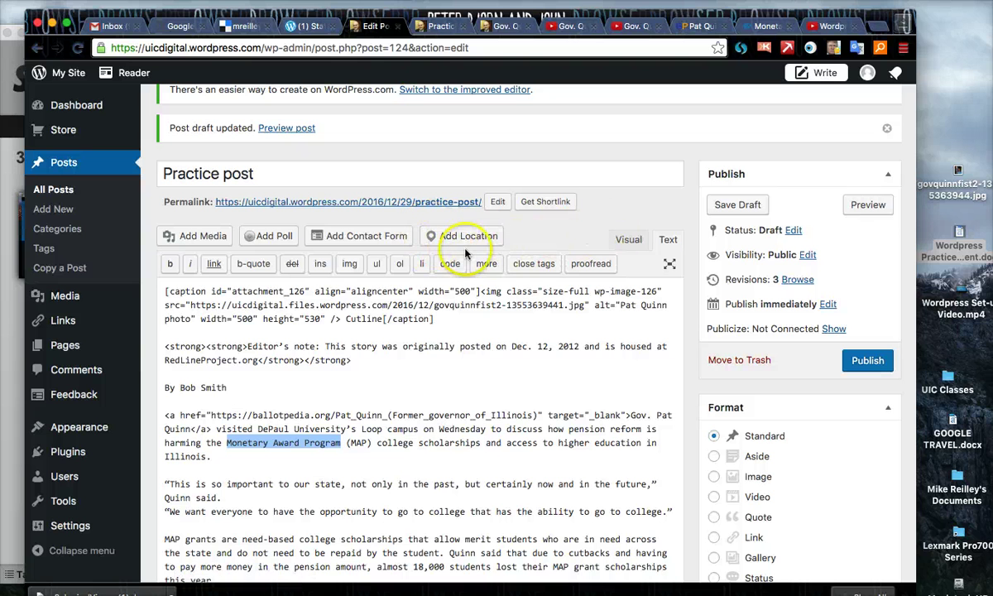
left_click(214, 264)
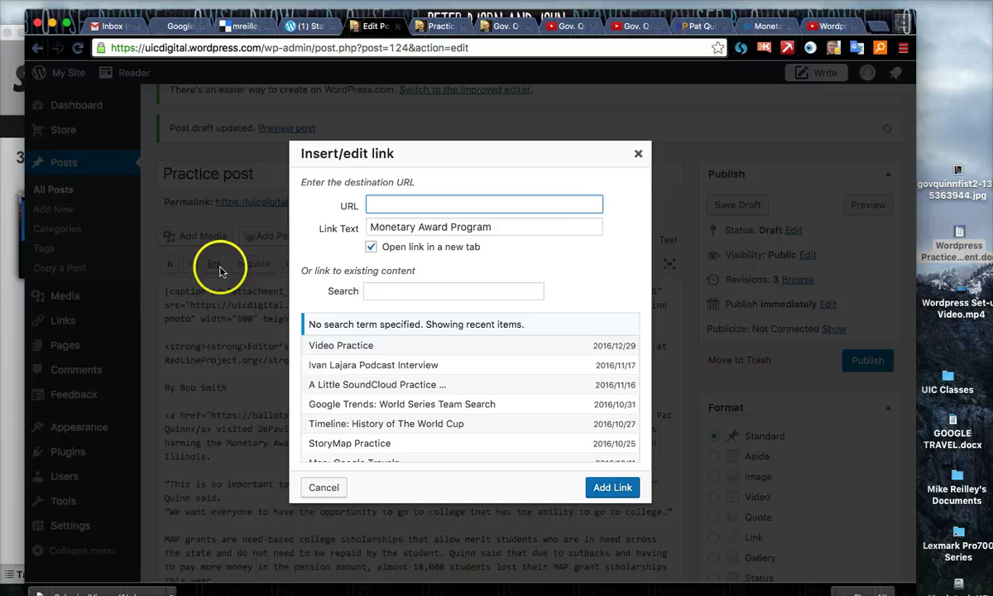
key("super+v")
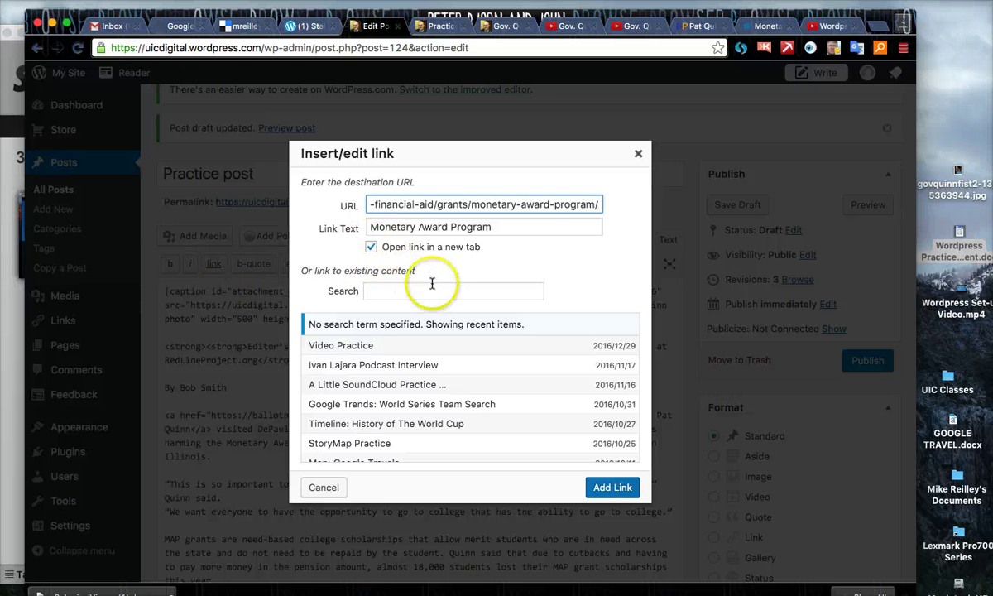
left_click(612, 487)
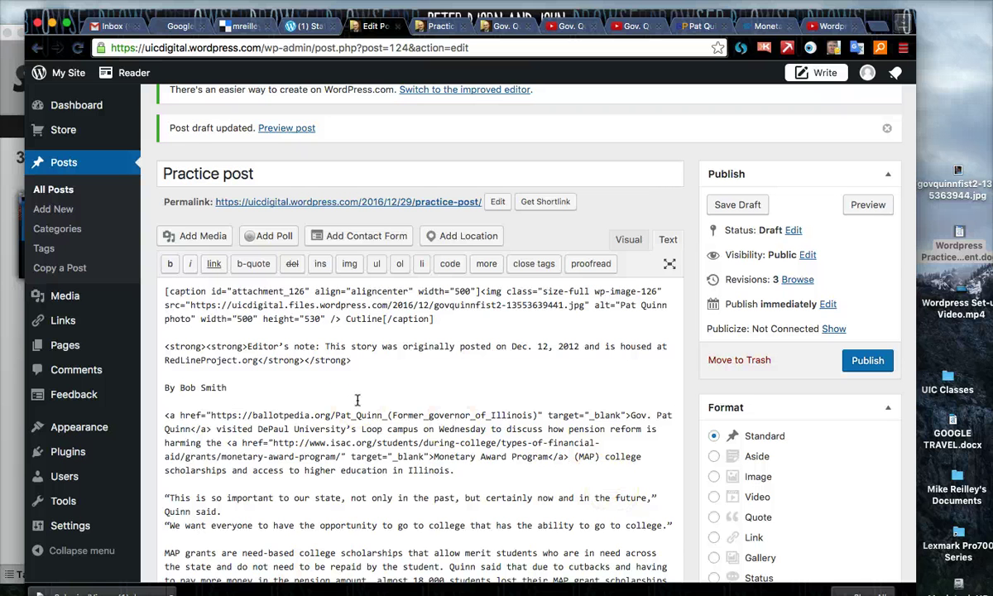
Step: Insert a Read More break after the MAP grants paragraph that ends with "this year."
scroll(358, 401, "down", 5)
left_click(341, 248)
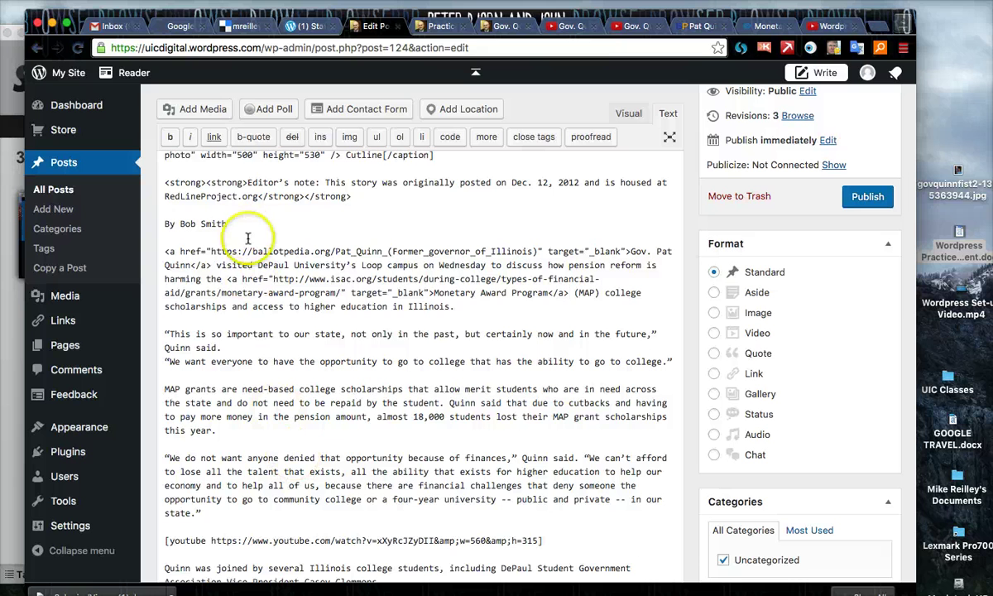
left_click(218, 429)
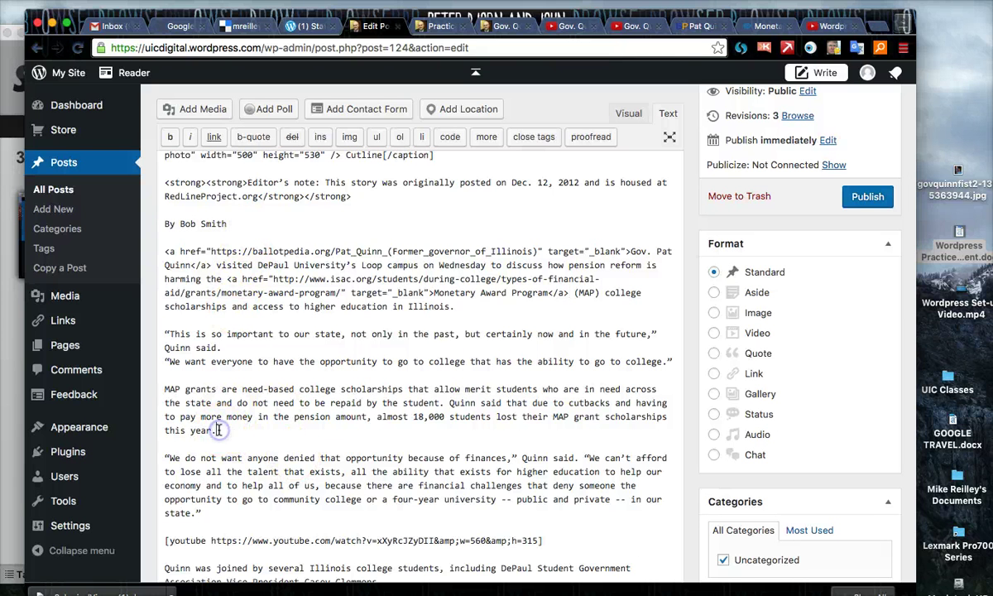
key("Return")
key("Return")
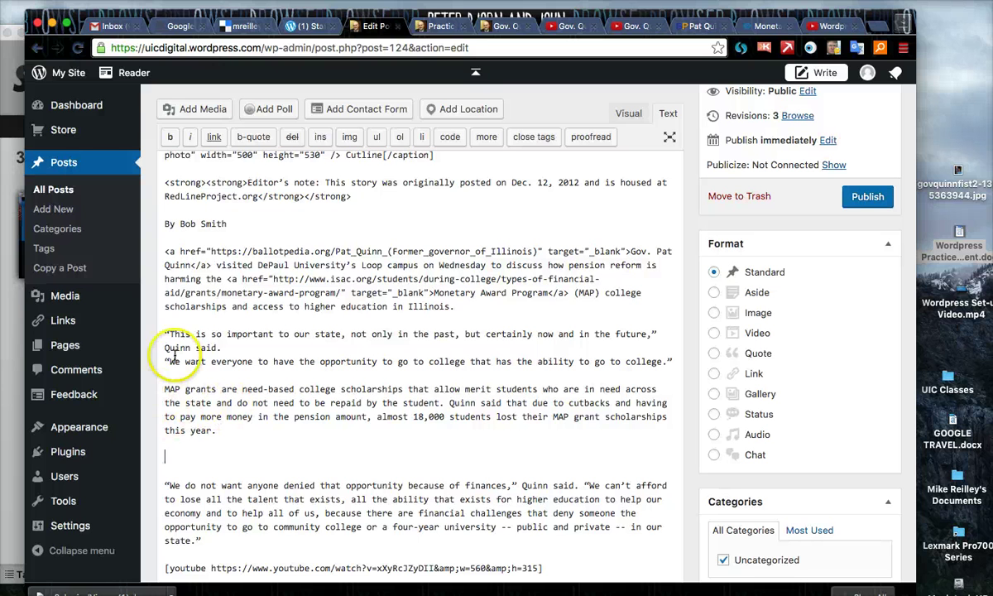
left_click(173, 456)
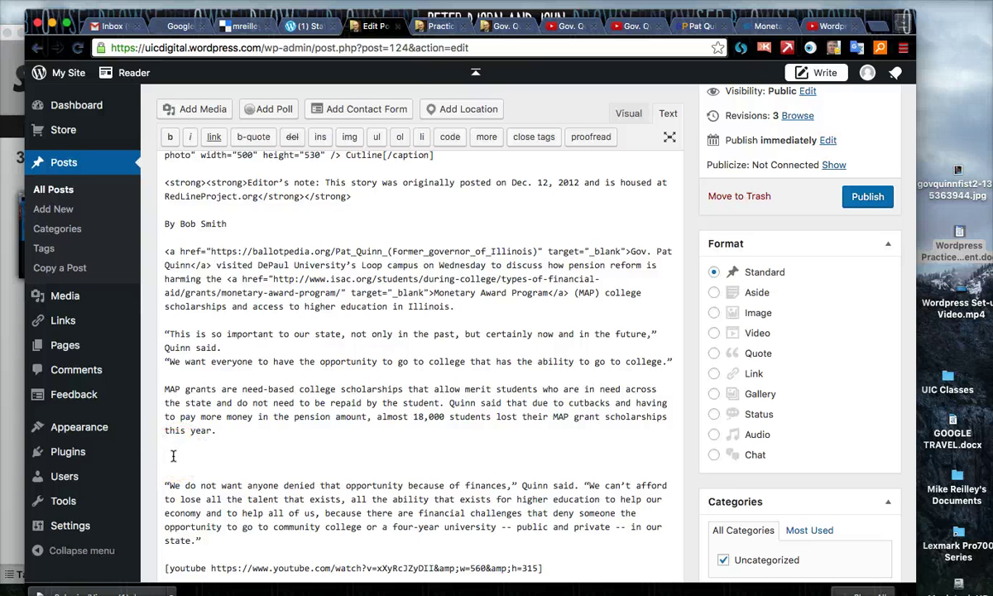
left_click(225, 370)
left_click(487, 137)
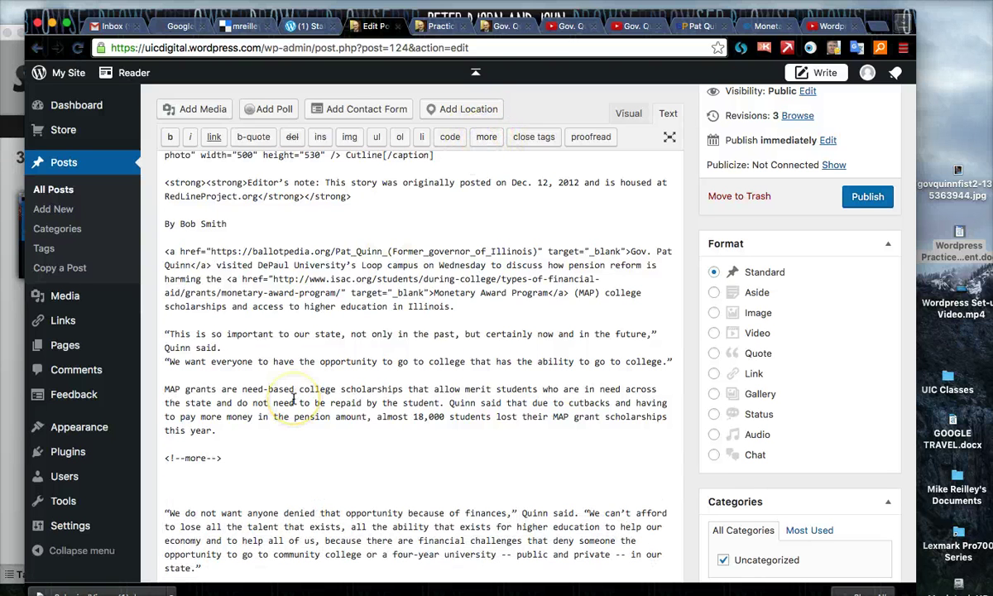
Step: Save the practice post's draft and publish the post
scroll(735, 255, "up", 5)
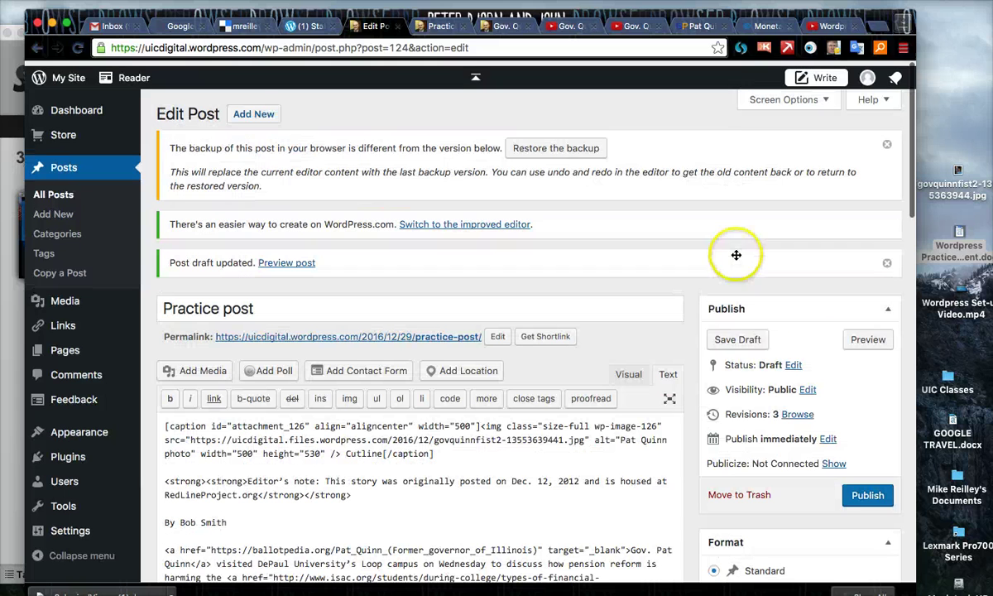
left_click(735, 337)
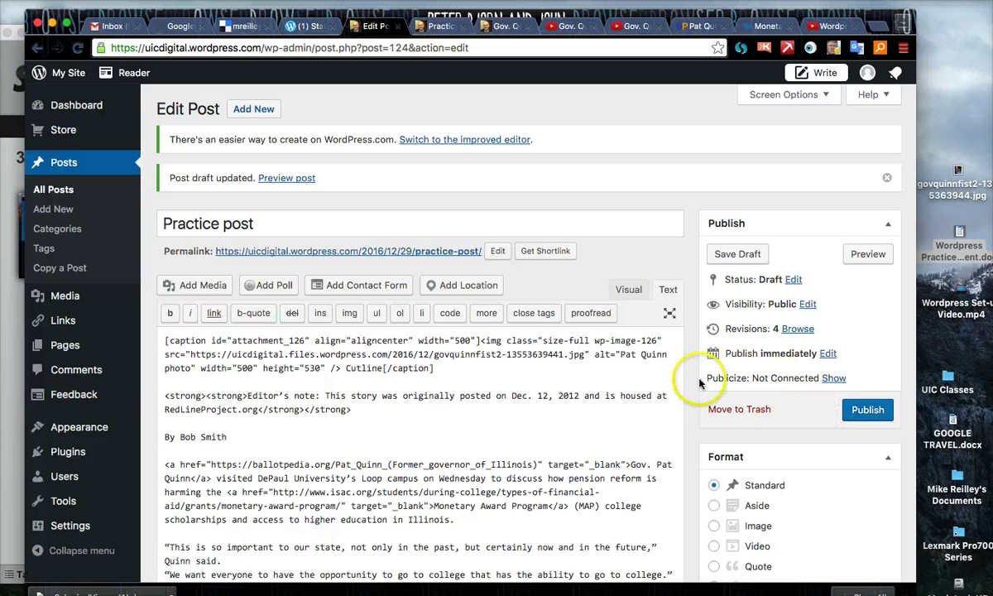
scroll(576, 449, "down", 3)
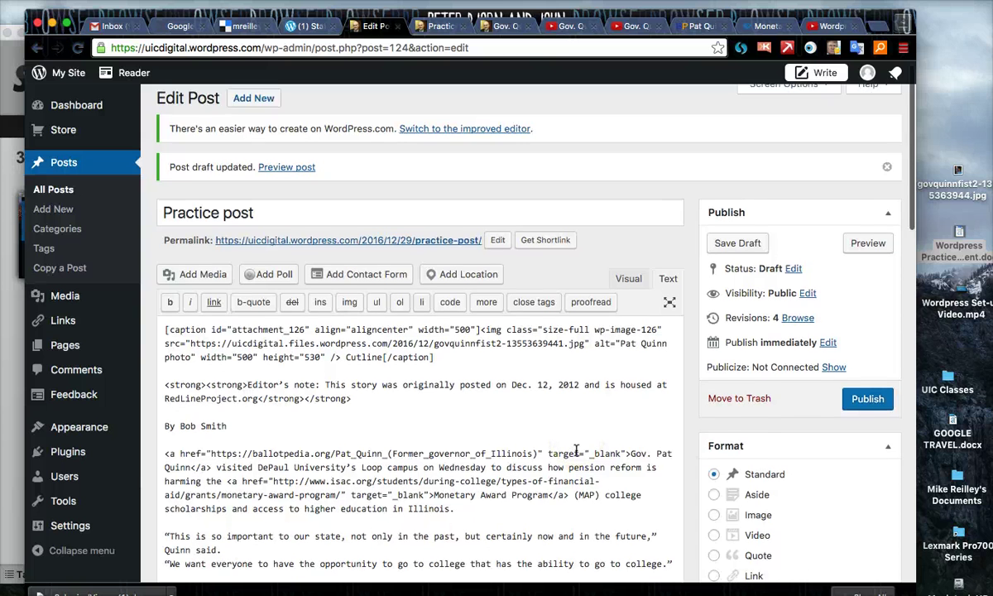
scroll(576, 450, "down", 2)
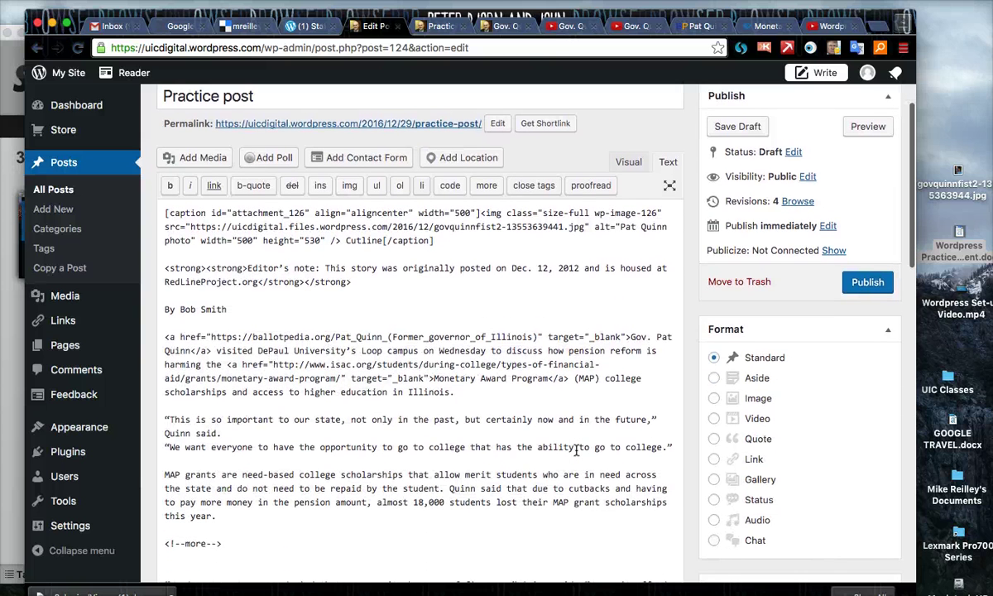
left_click(869, 283)
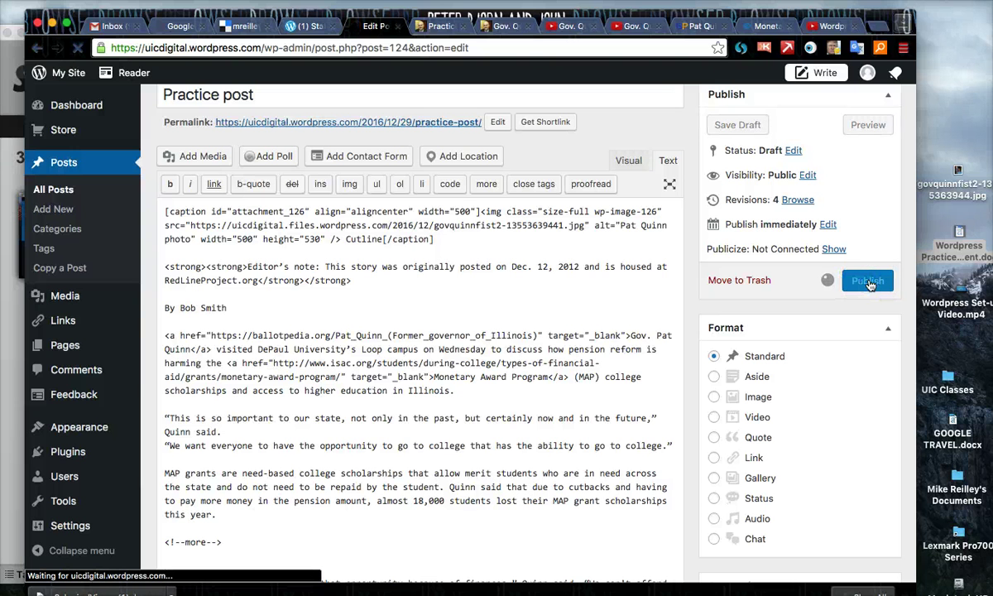
Step: Load the site's home page, uicdigital.wordpress.com, by removing the post path from the preview's address
left_click(435, 25)
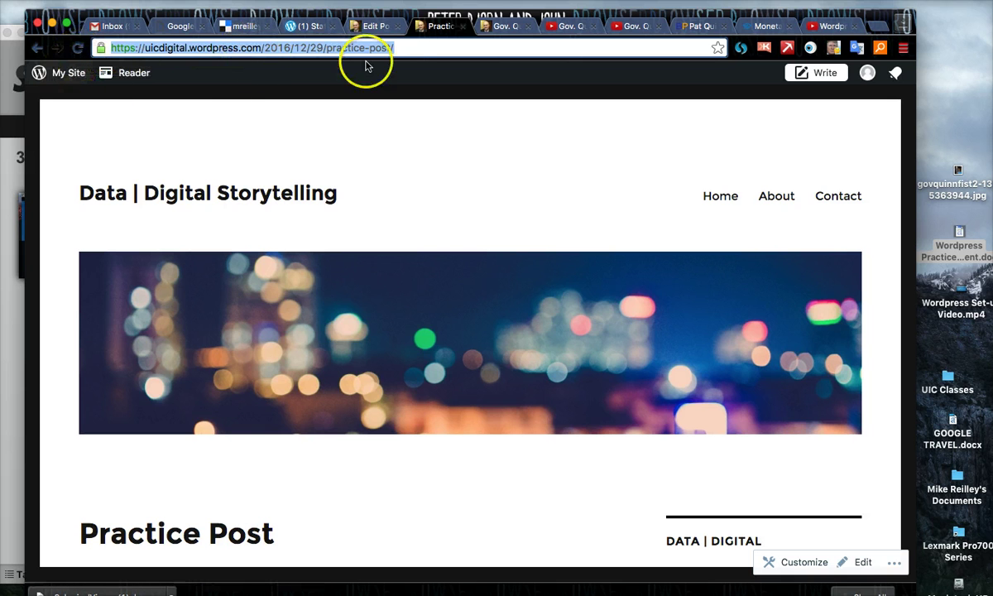
left_click(390, 47)
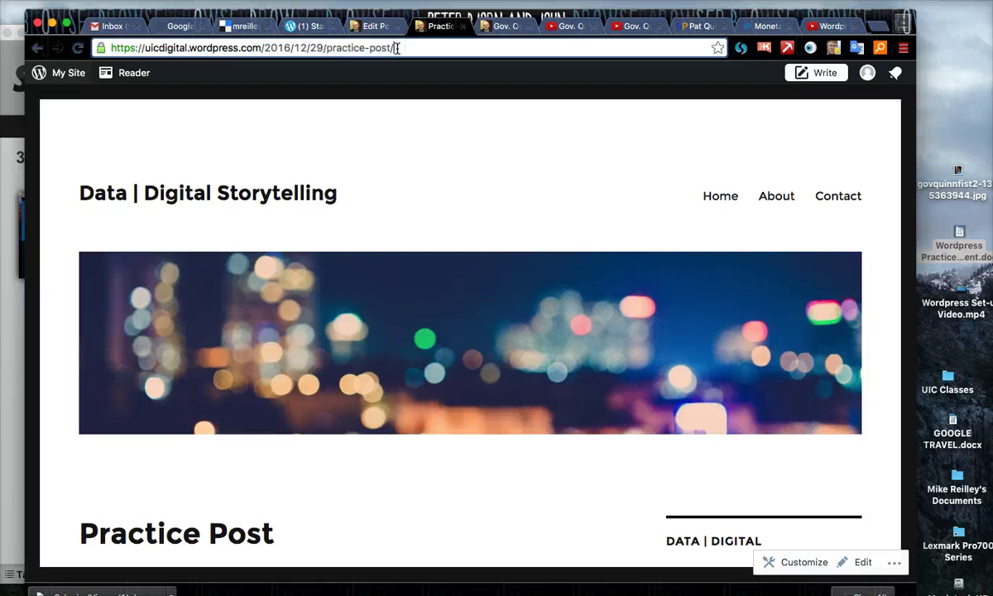
left_click_drag(395, 48, 284, 47)
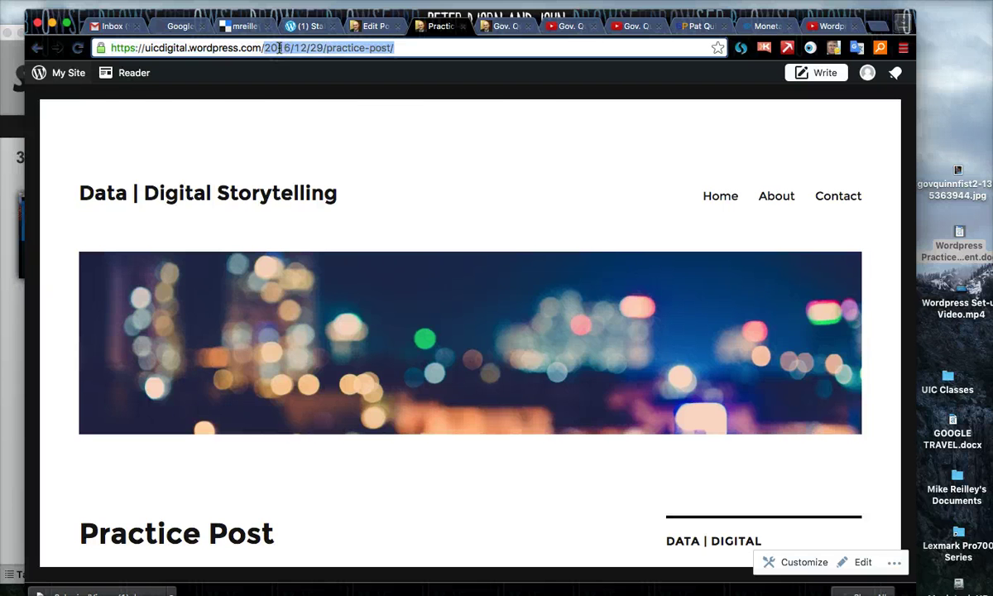
key("BackSpace")
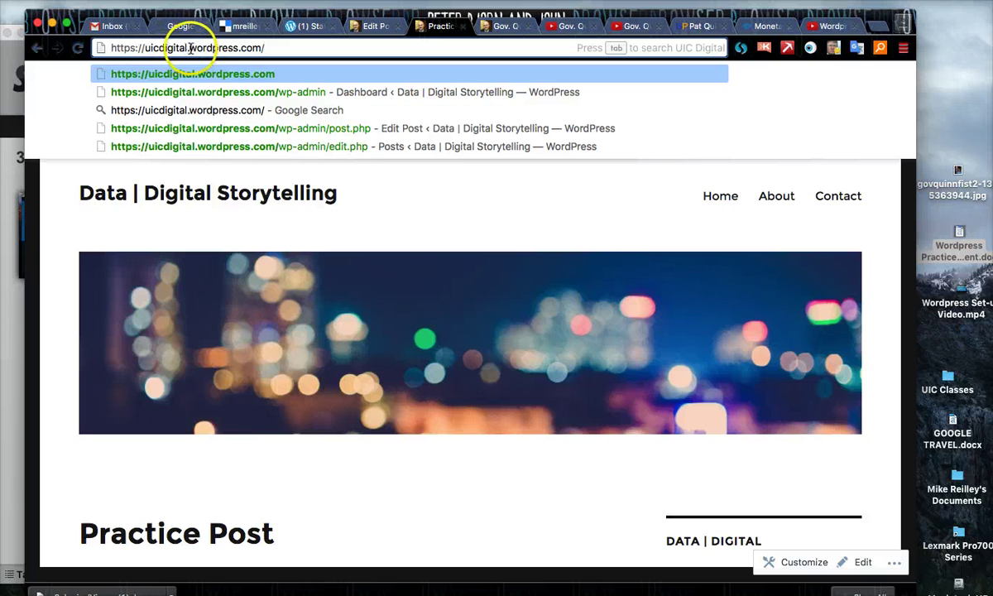
key("Return")
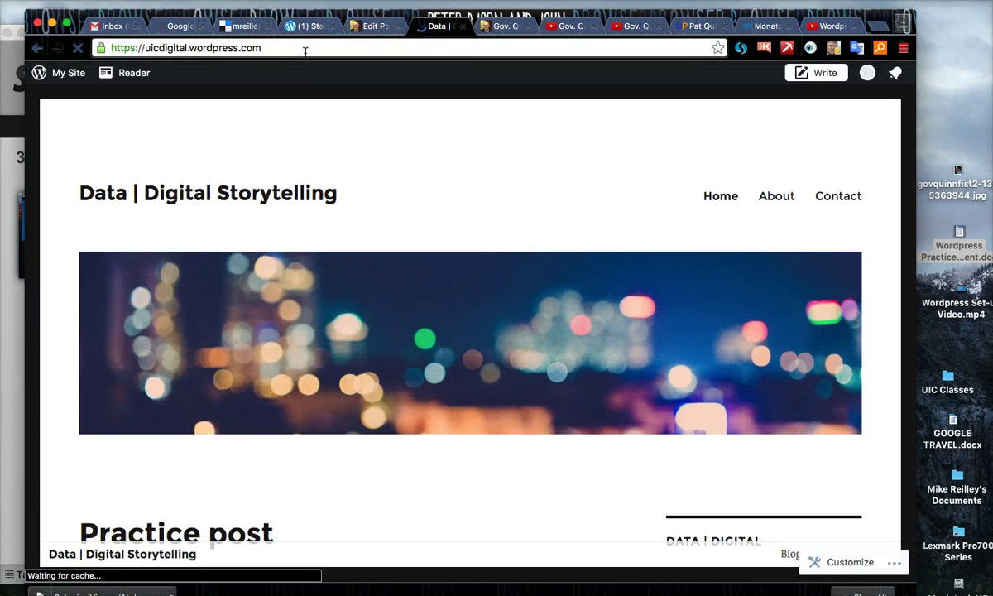
Step: Check the practice post's excerpt on the home page and open the full story through its "Continue reading" link
scroll(255, 391, "down", 10)
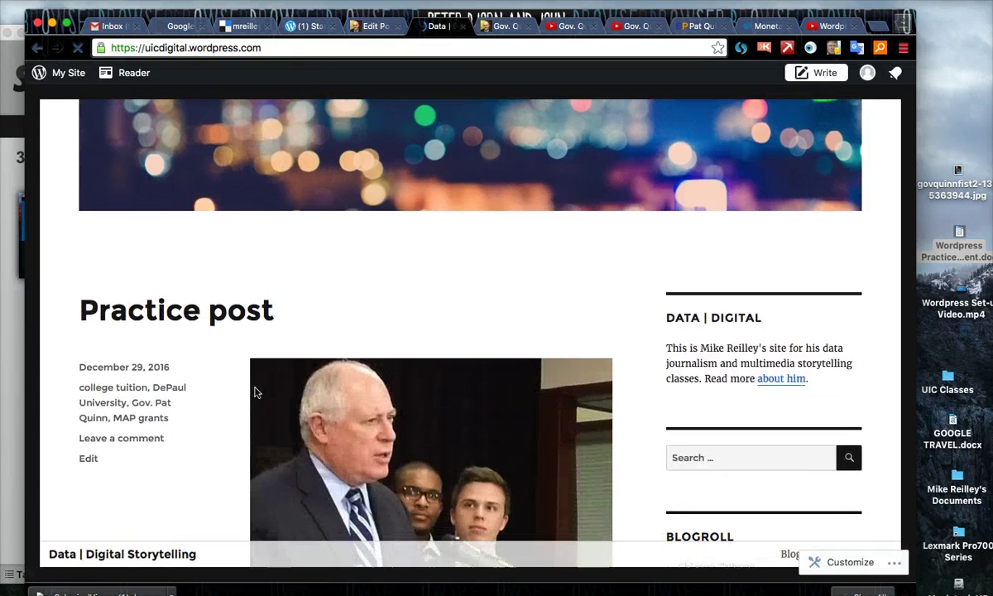
scroll(255, 392, "down", 8)
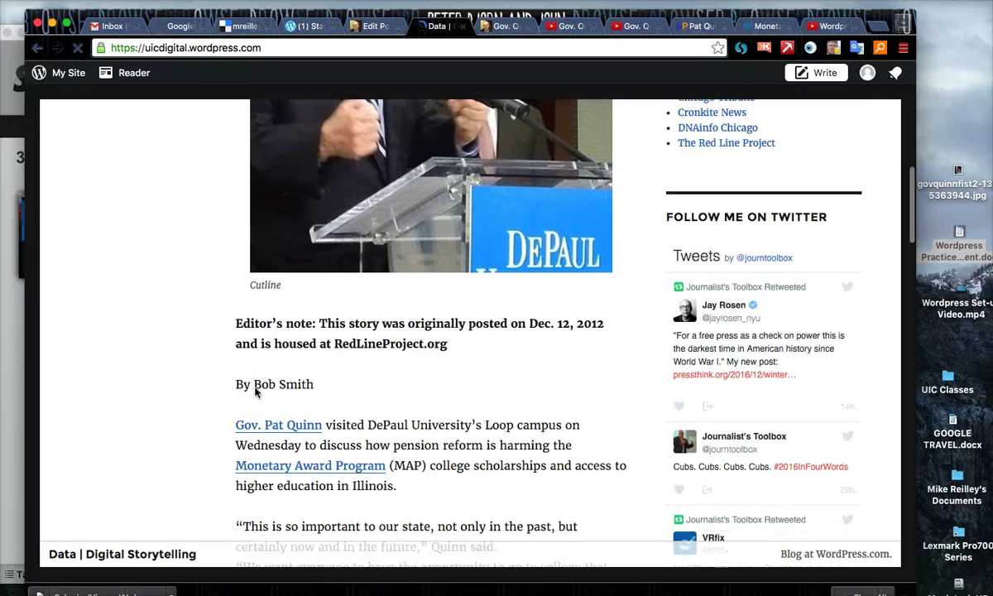
scroll(255, 392, "down", 2)
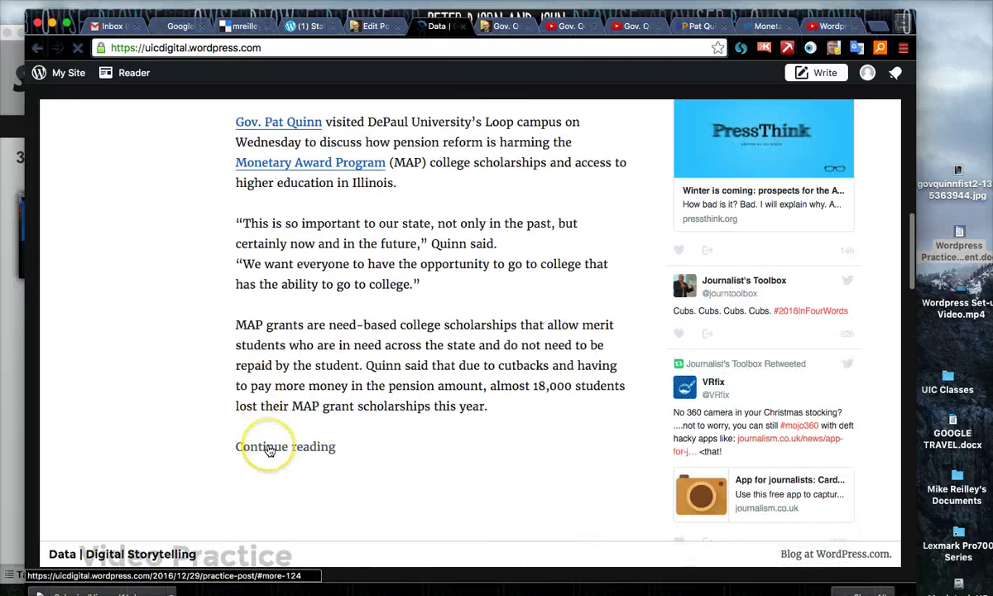
left_click(269, 450)
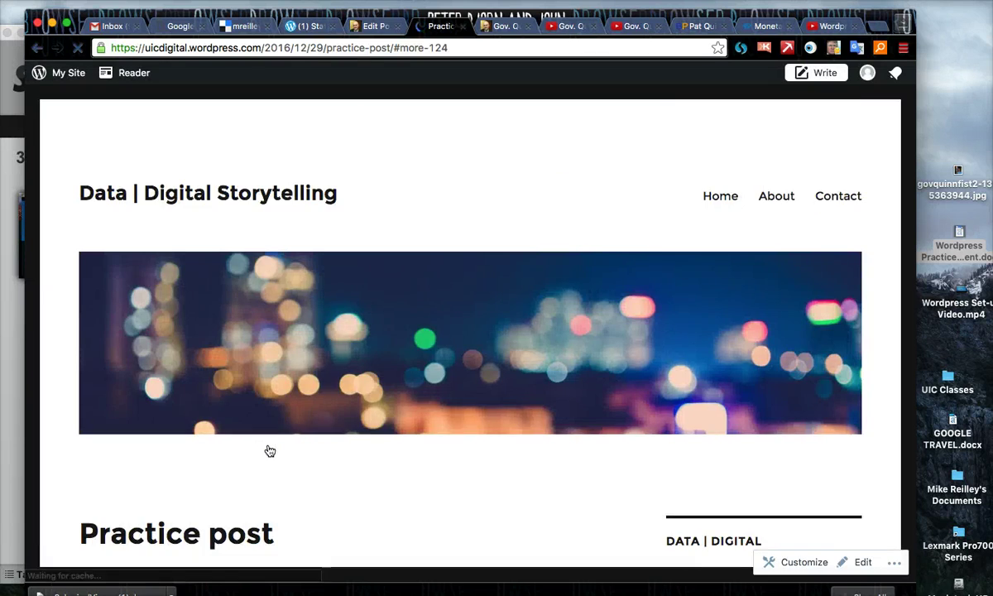
Step: Review the published post's photo and first video, test the "Gov. Pat Quinn" link, and close the Ballotpedia page it opens
scroll(269, 450, "up", 10)
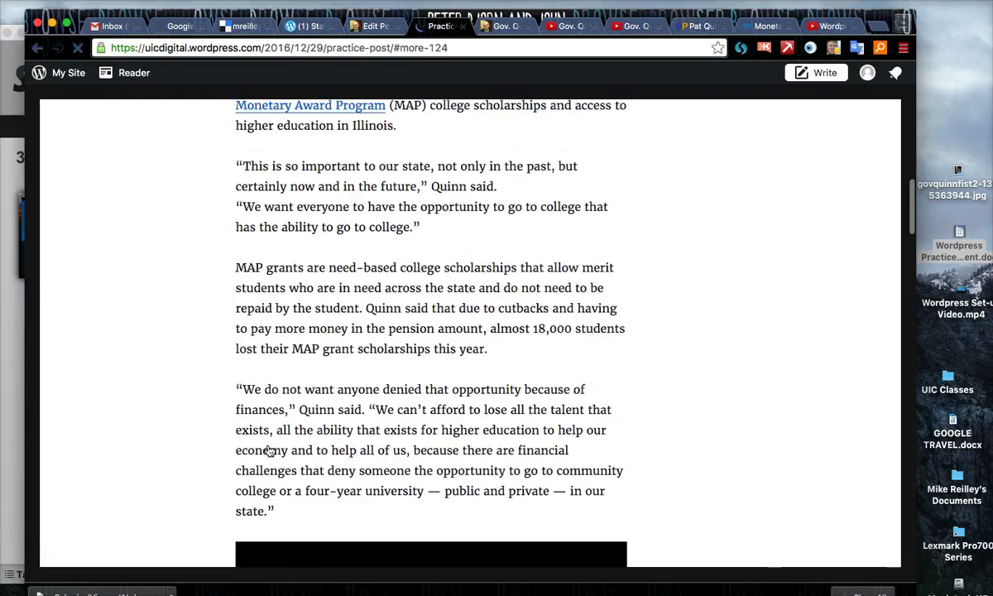
scroll(268, 450, "up", 6)
scroll(269, 450, "down", 6)
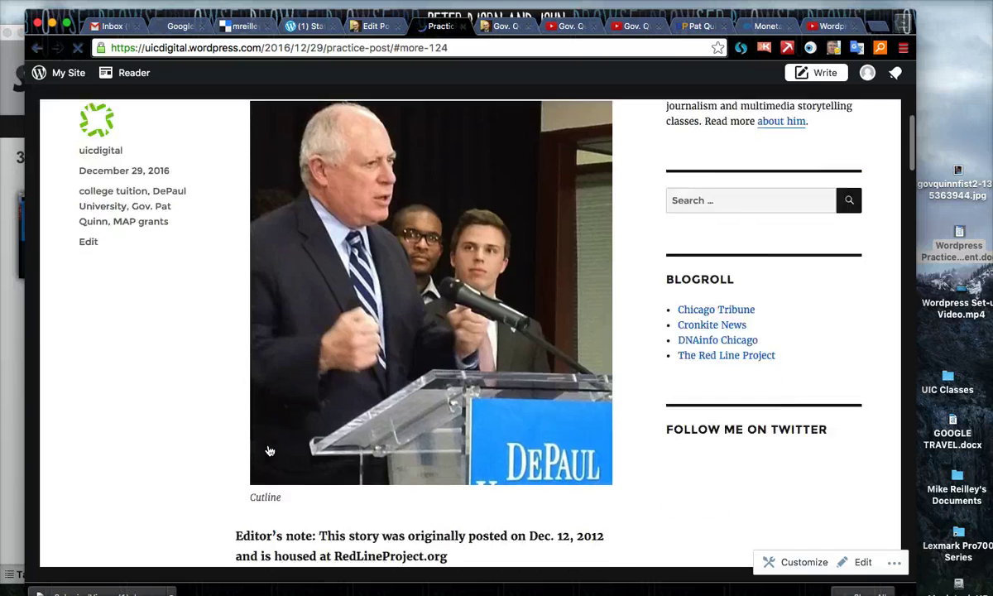
scroll(269, 450, "down", 5)
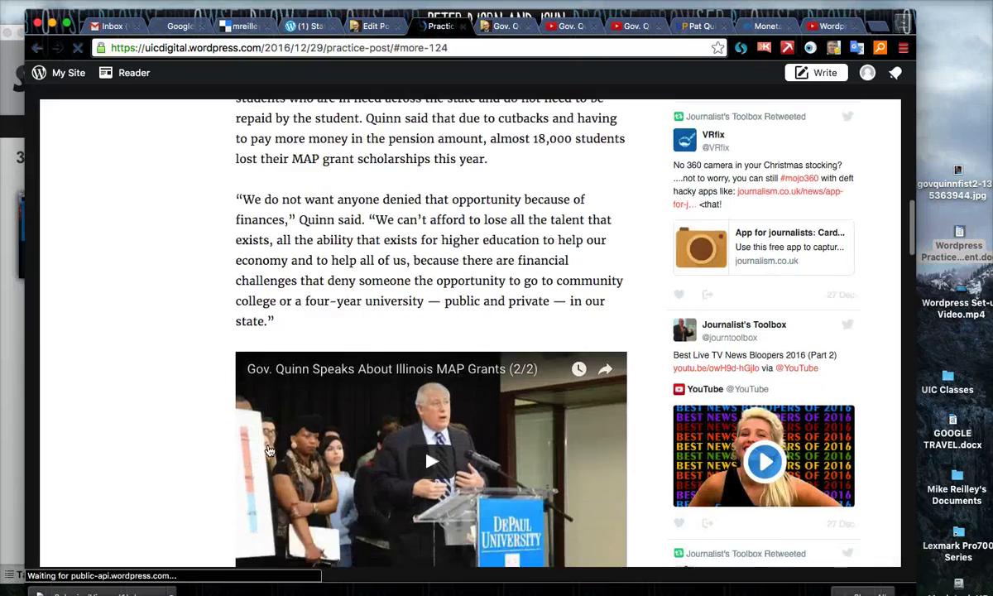
scroll(269, 451, "up", 3)
scroll(269, 450, "up", 2)
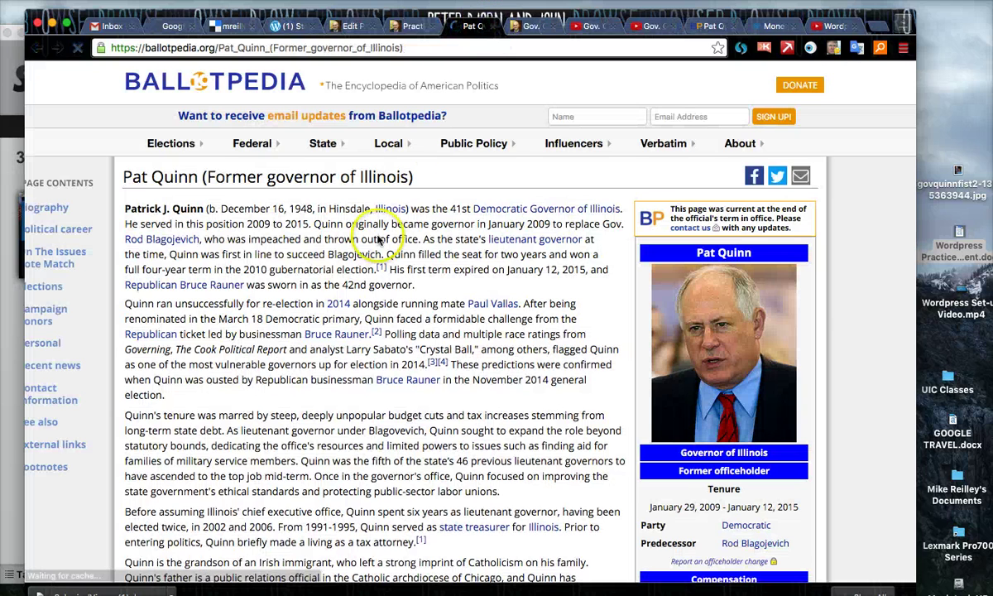
key("super+w")
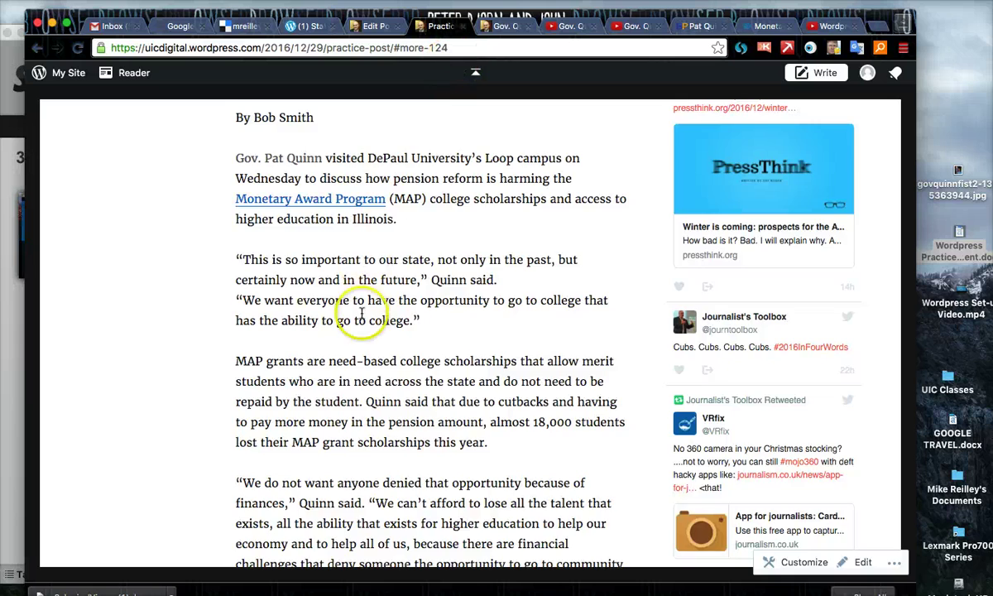
Step: Vote "Yes" in the published post's poll on increasing funding for MAP grants
scroll(361, 315, "down", 5)
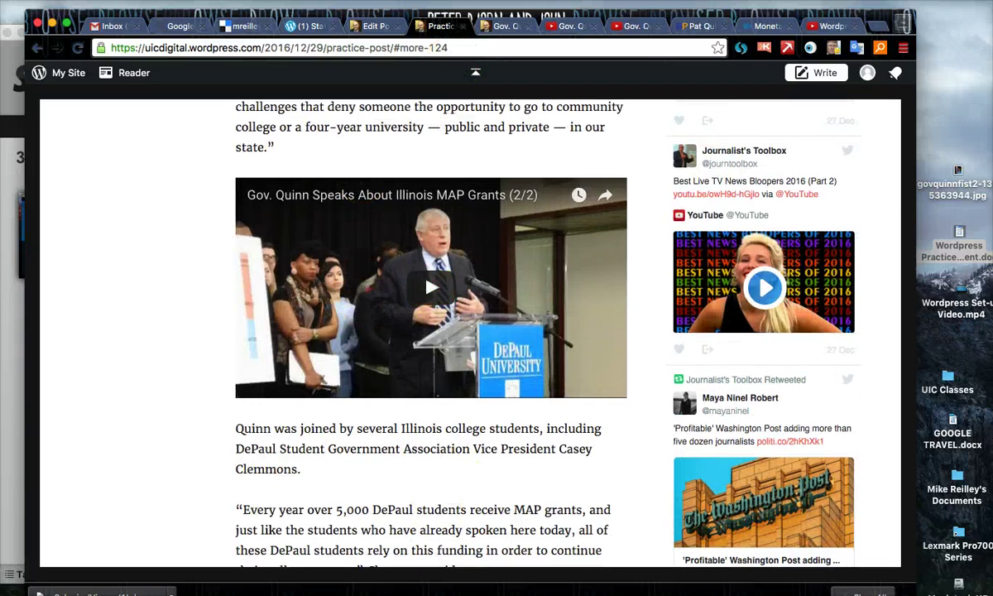
scroll(455, 478, "down", 15)
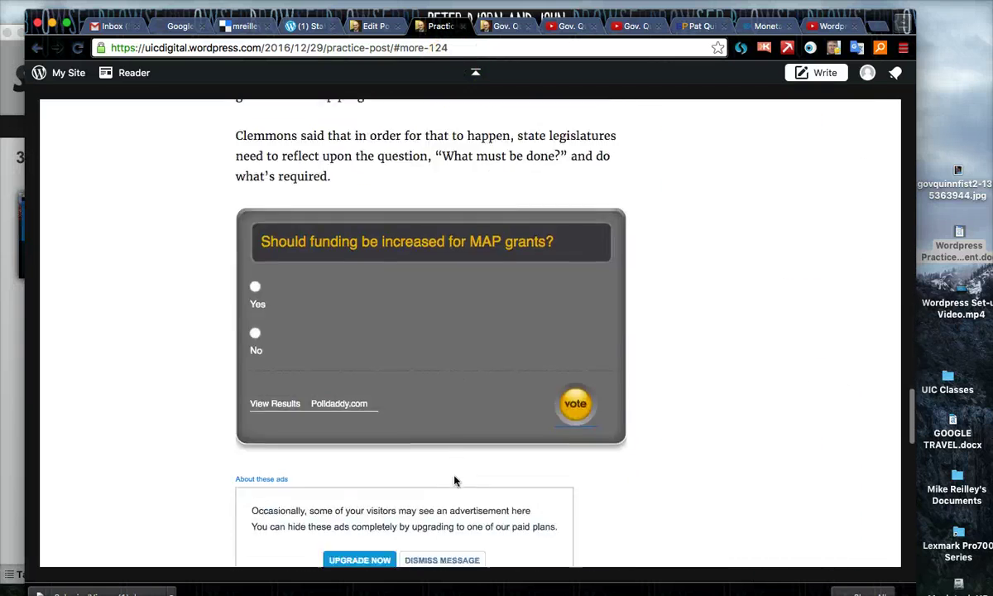
scroll(454, 480, "down", 1)
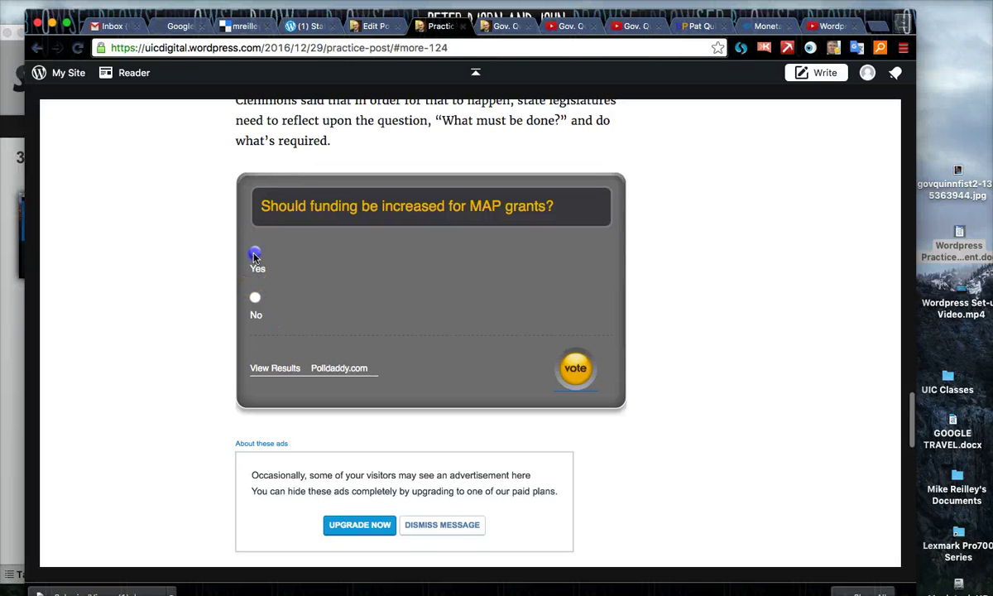
left_click(254, 254)
left_click(574, 369)
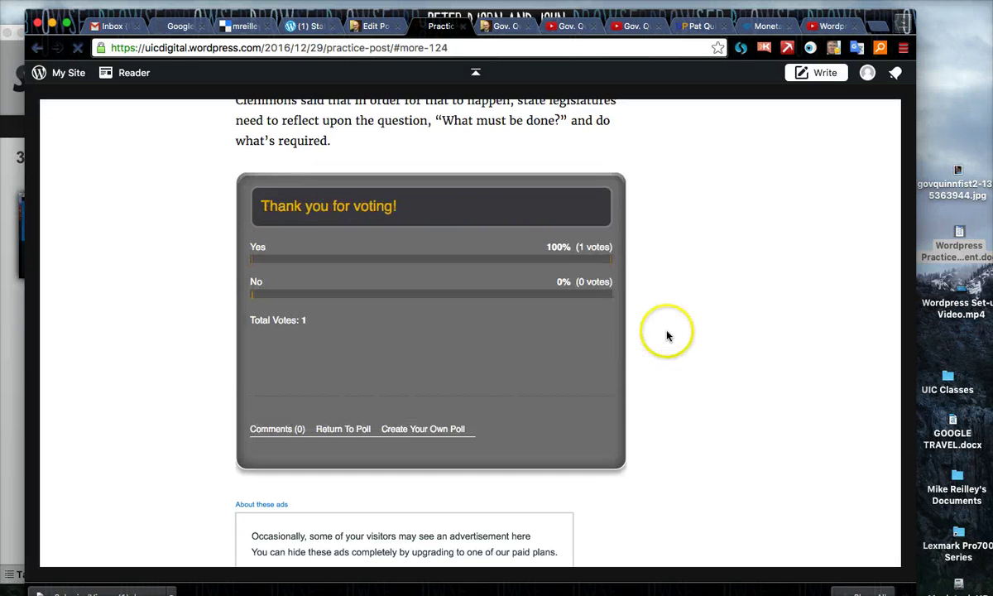
Step: Look back over the published post from its beginning and open the WordPress practice assignment document from the desktop
scroll(698, 311, "up", 10)
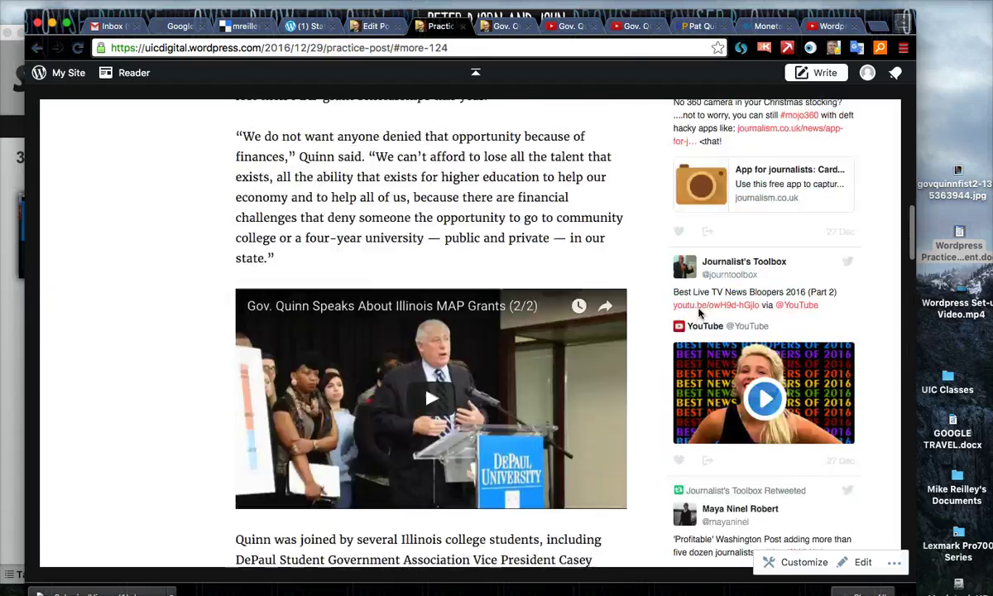
scroll(699, 312, "up", 15)
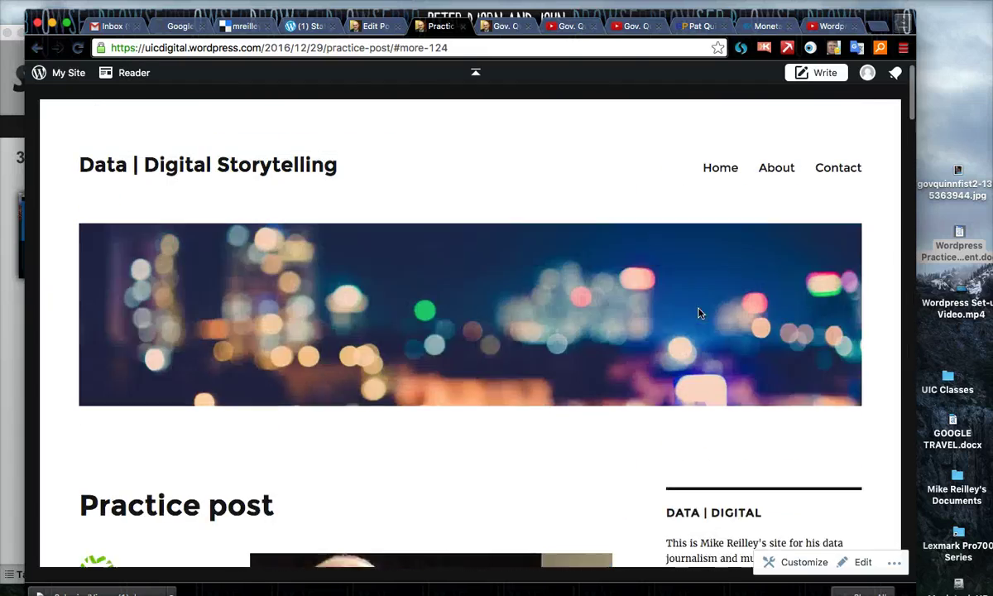
scroll(698, 312, "up", 2)
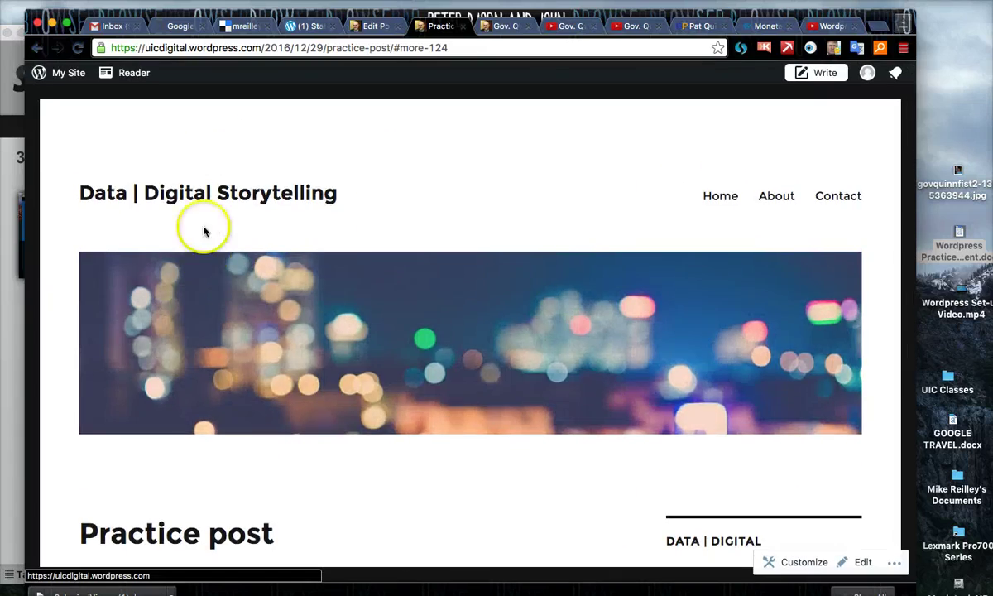
scroll(215, 137, "down", 10)
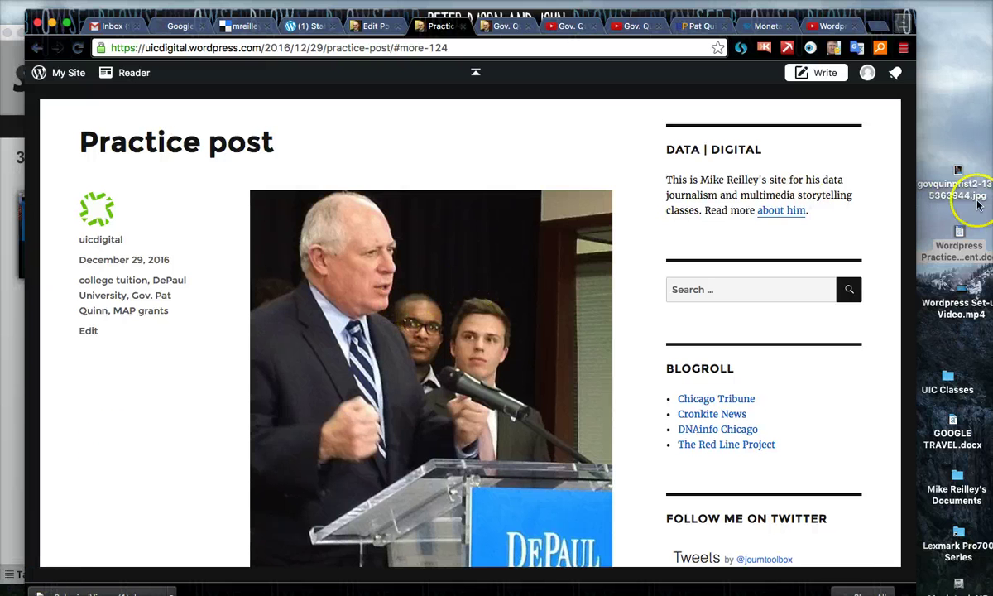
left_click(958, 233)
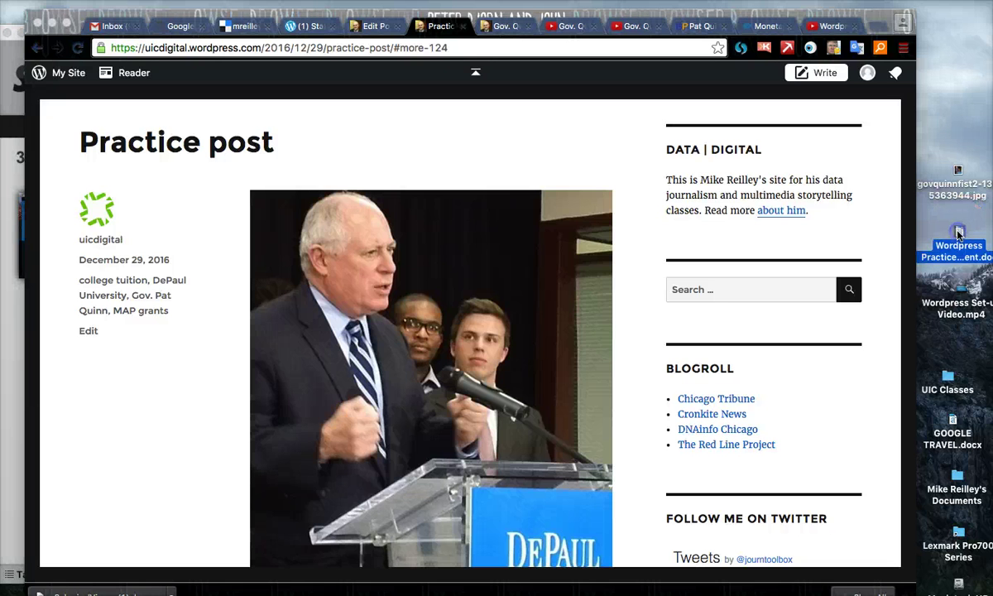
double_click(958, 233)
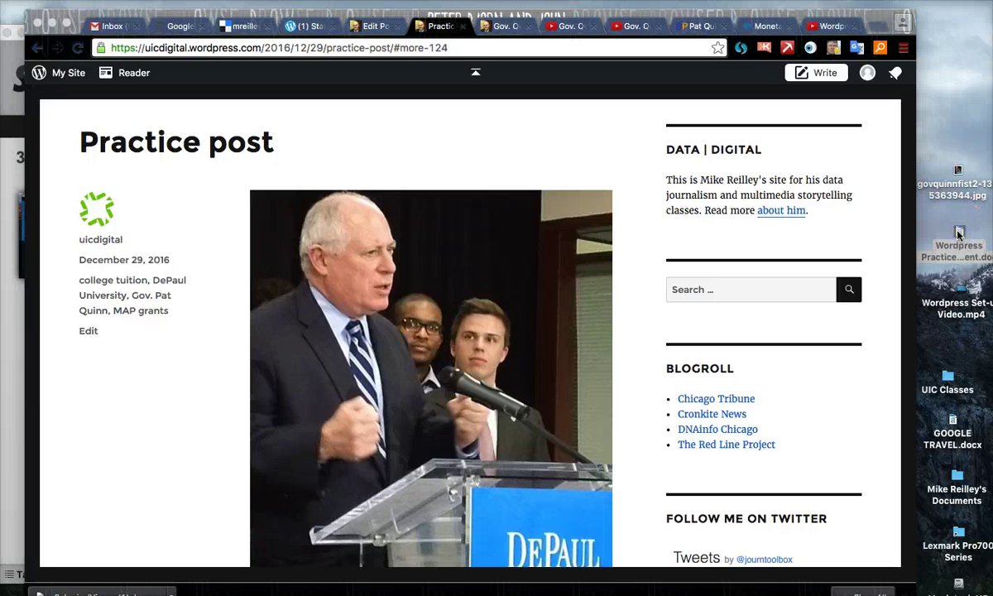